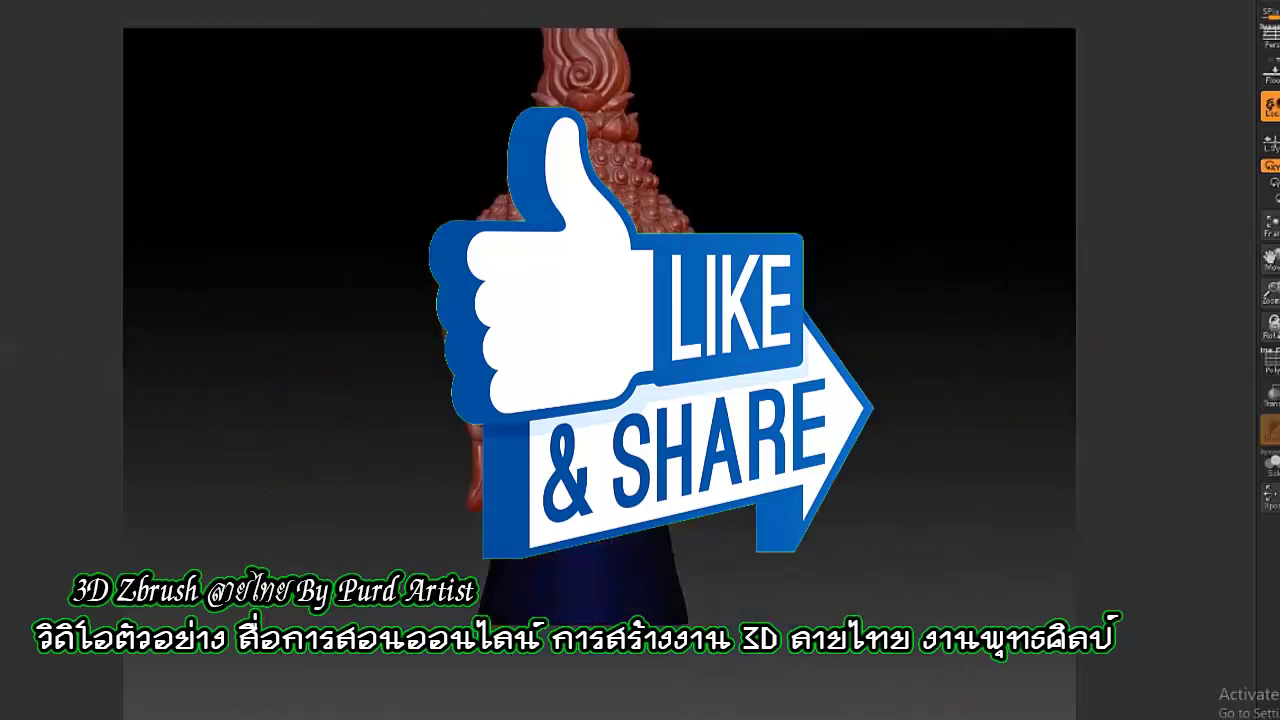
Orbit the finished Buddha head and toggle the transform gizmo on and off
drag(246, 463, 254, 389)
key(w)
key(q)
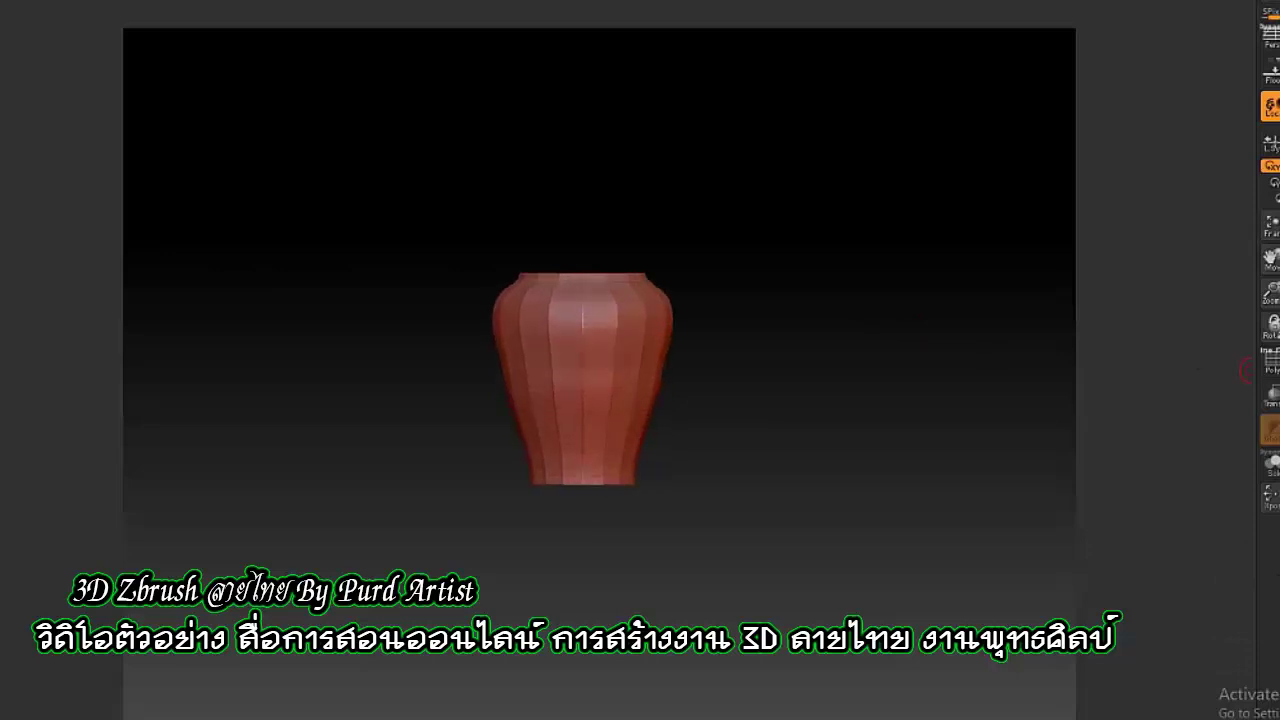
Select the Move Topologic brush and orbit to check the vase shape
key(b)
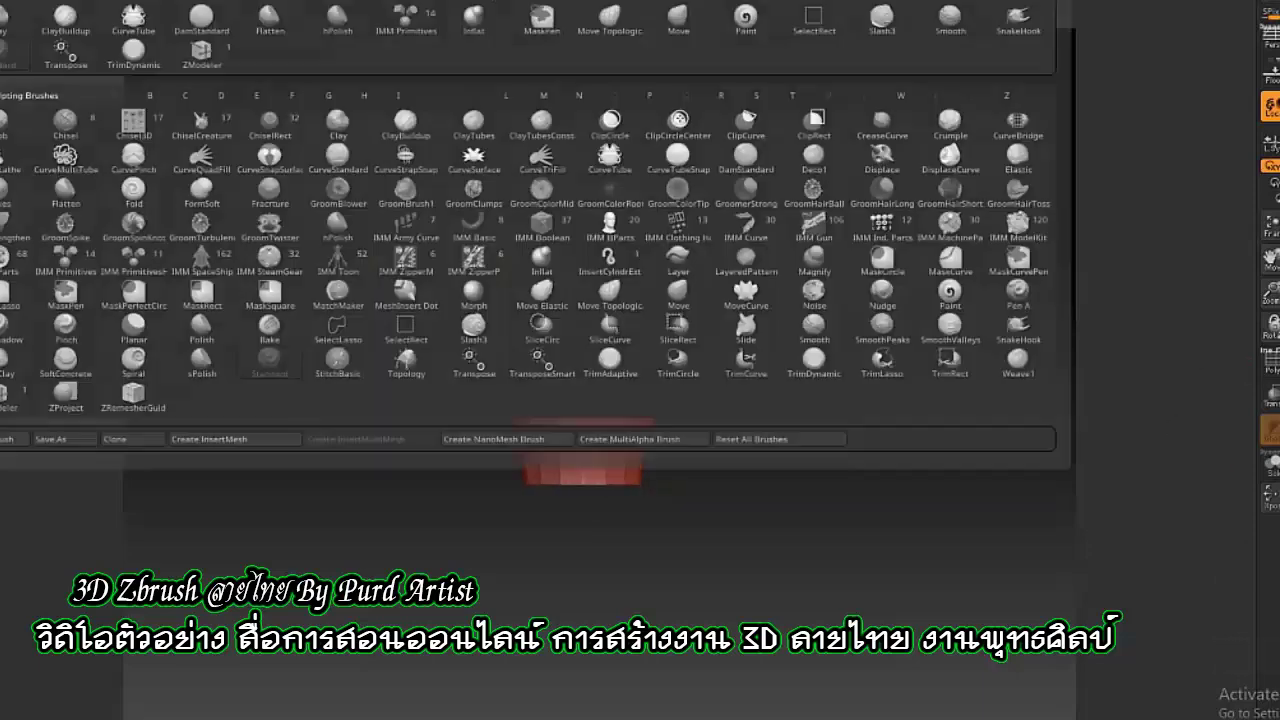
click(605, 21)
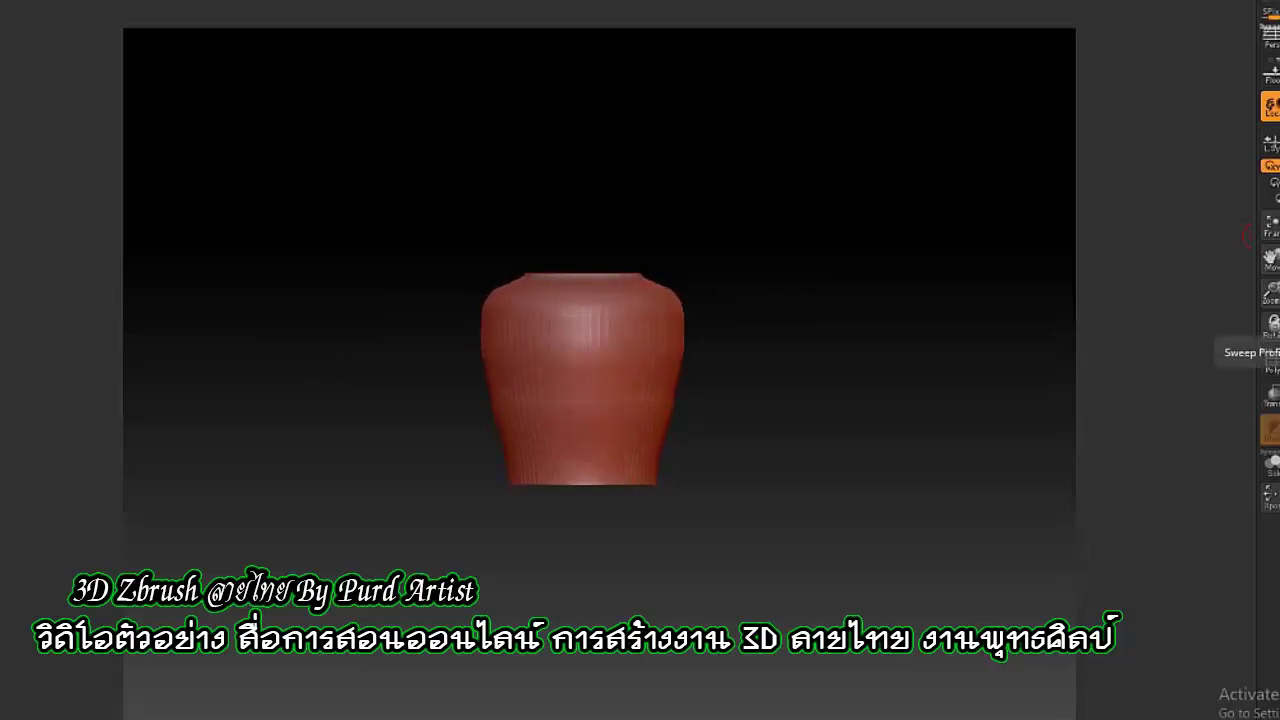
drag(400, 245, 410, 237)
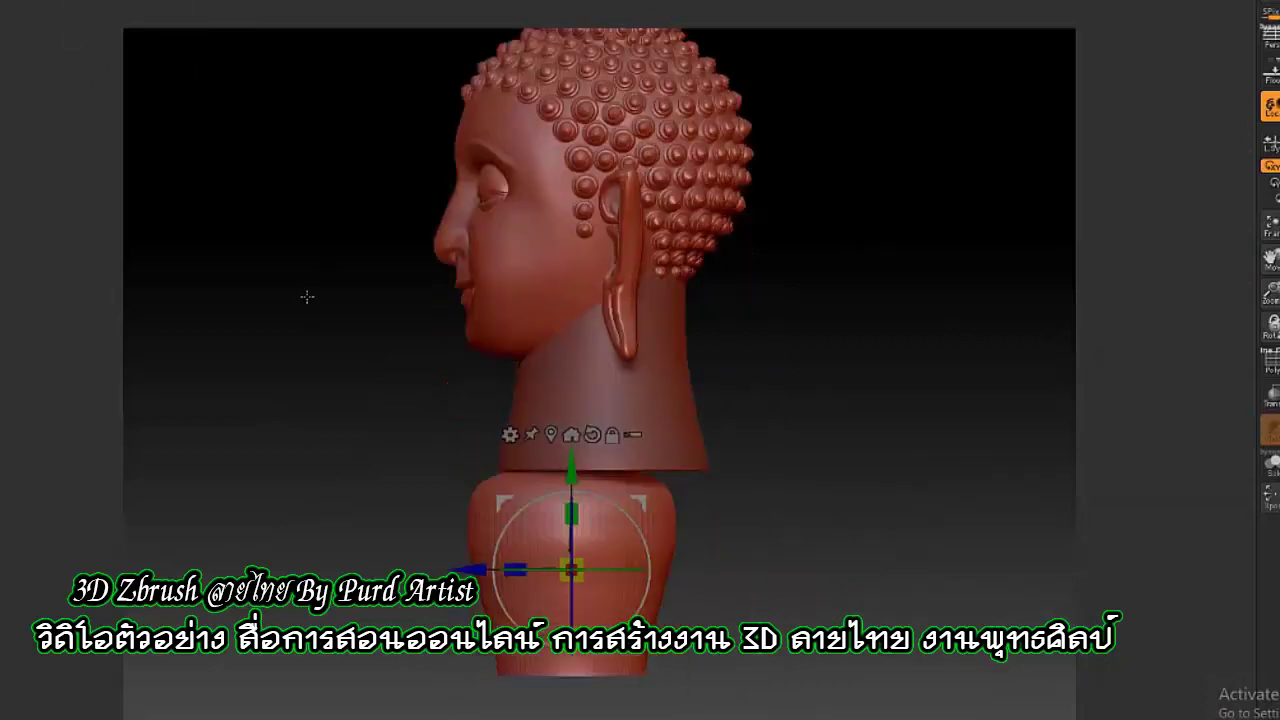
Slim and lengthen the torso under the head, checking it from the front
drag(634, 500, 482, 459)
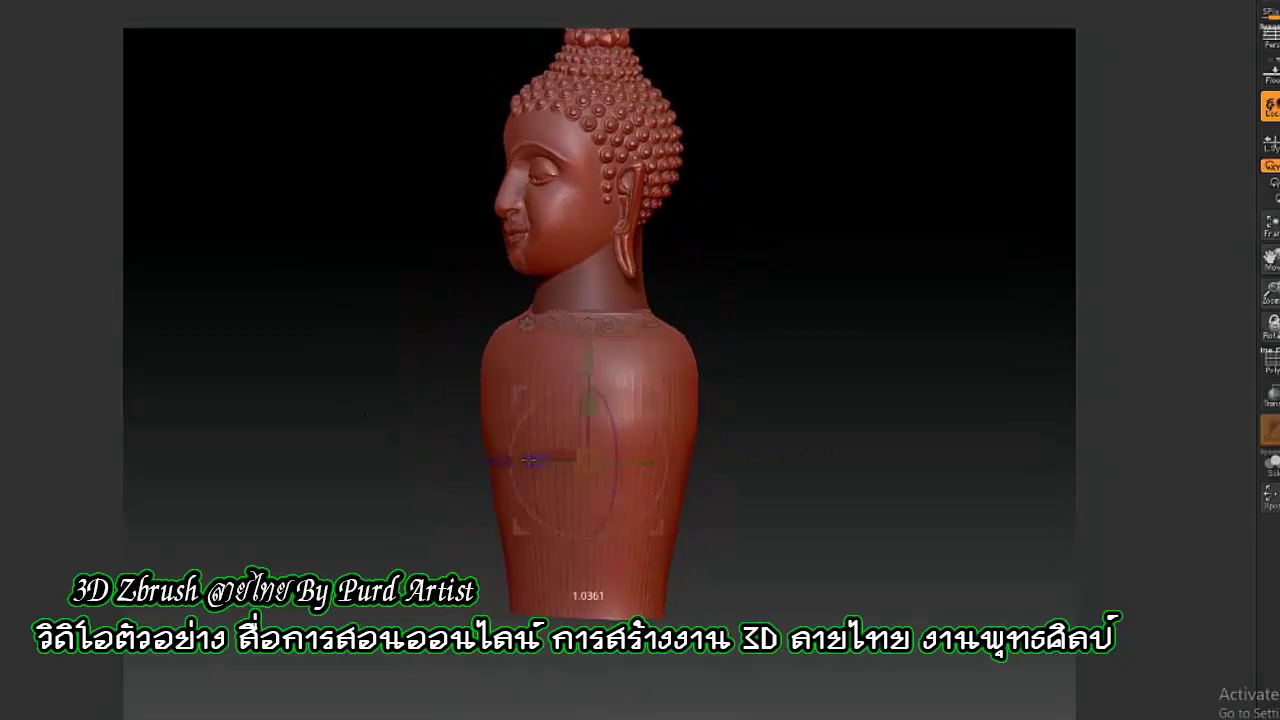
drag(482, 459, 374, 409)
mouse_move(590, 355)
mouse_down()
mouse_move(588, 452)
mouse_move(527, 447)
mouse_up()
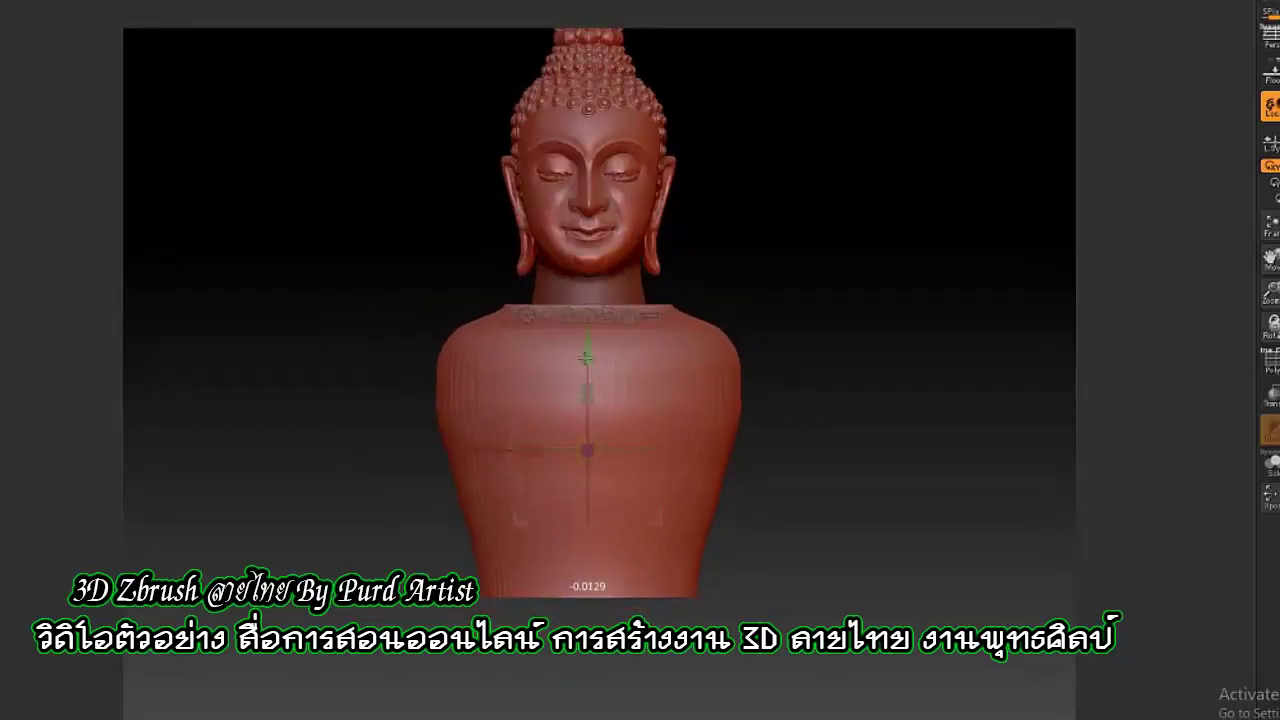
mouse_move(300, 360)
mouse_down()
mouse_move(251, 360)
mouse_move(570, 590)
mouse_up()
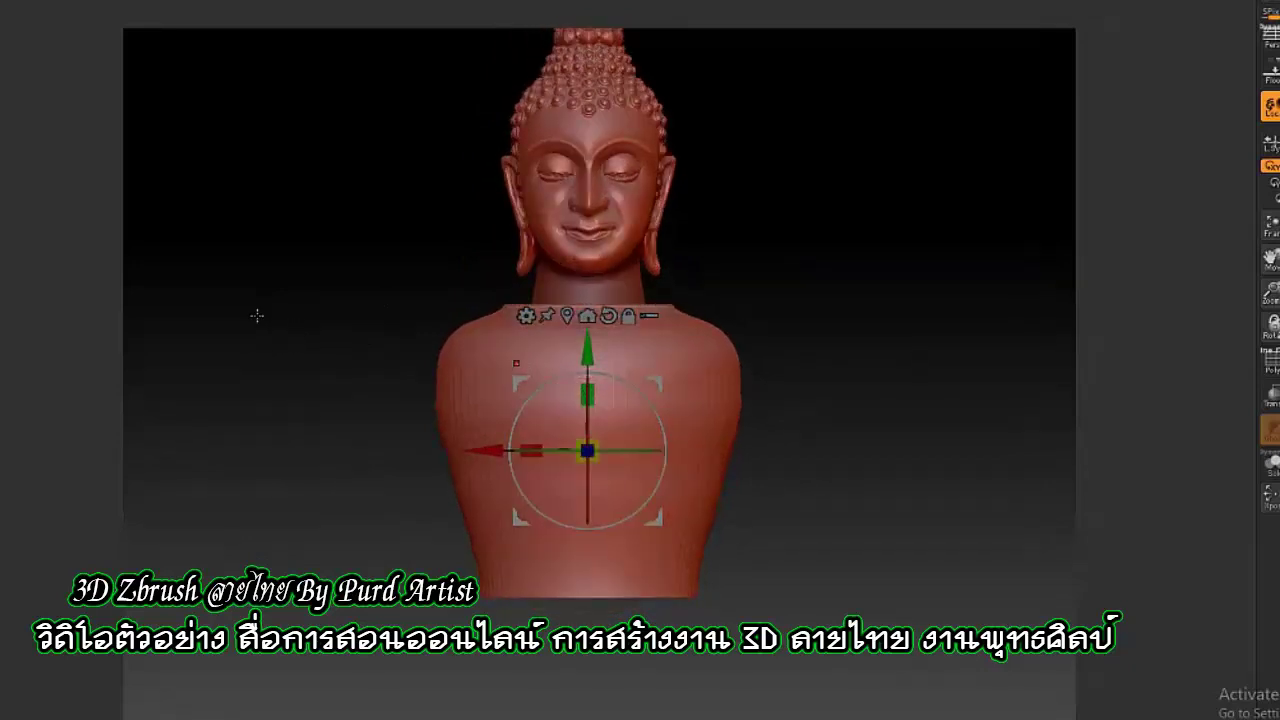
alt+drag(257, 315, 251, 294)
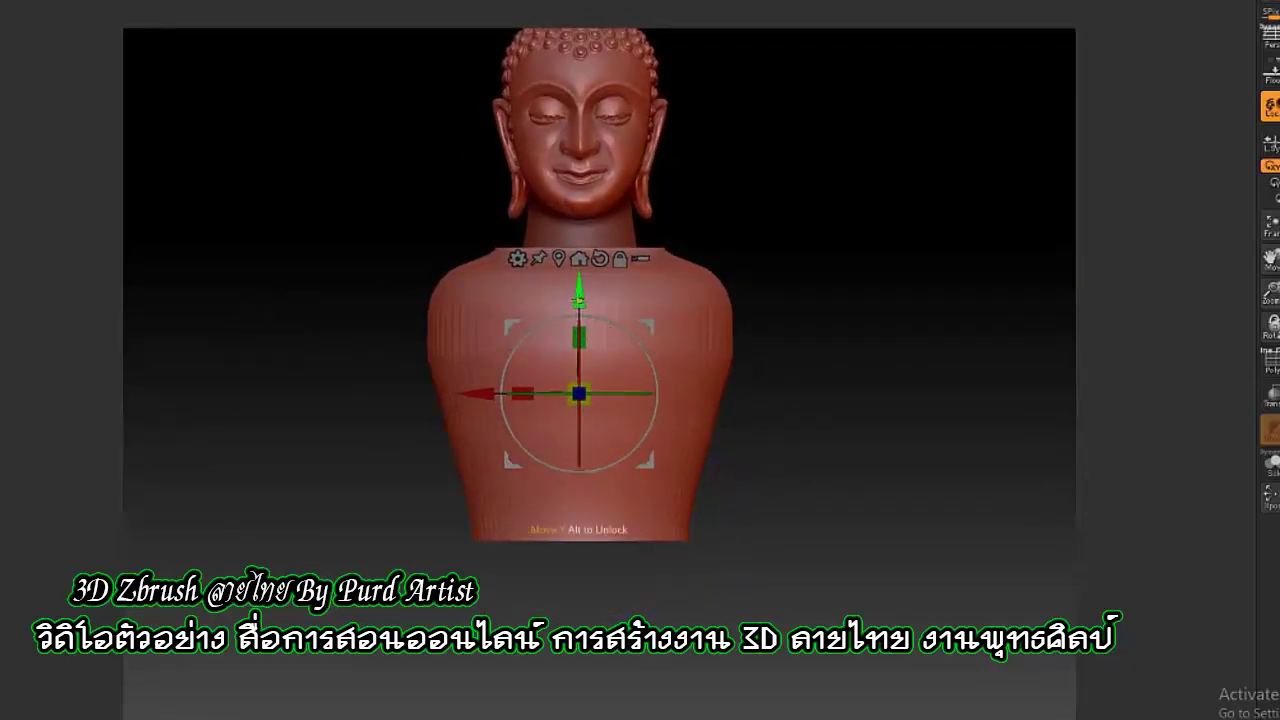
ctrl+drag(578, 298, 588, 668)
Lengthen the extruded lower body section downward, checking it from behind and front
drag(343, 487, 423, 491)
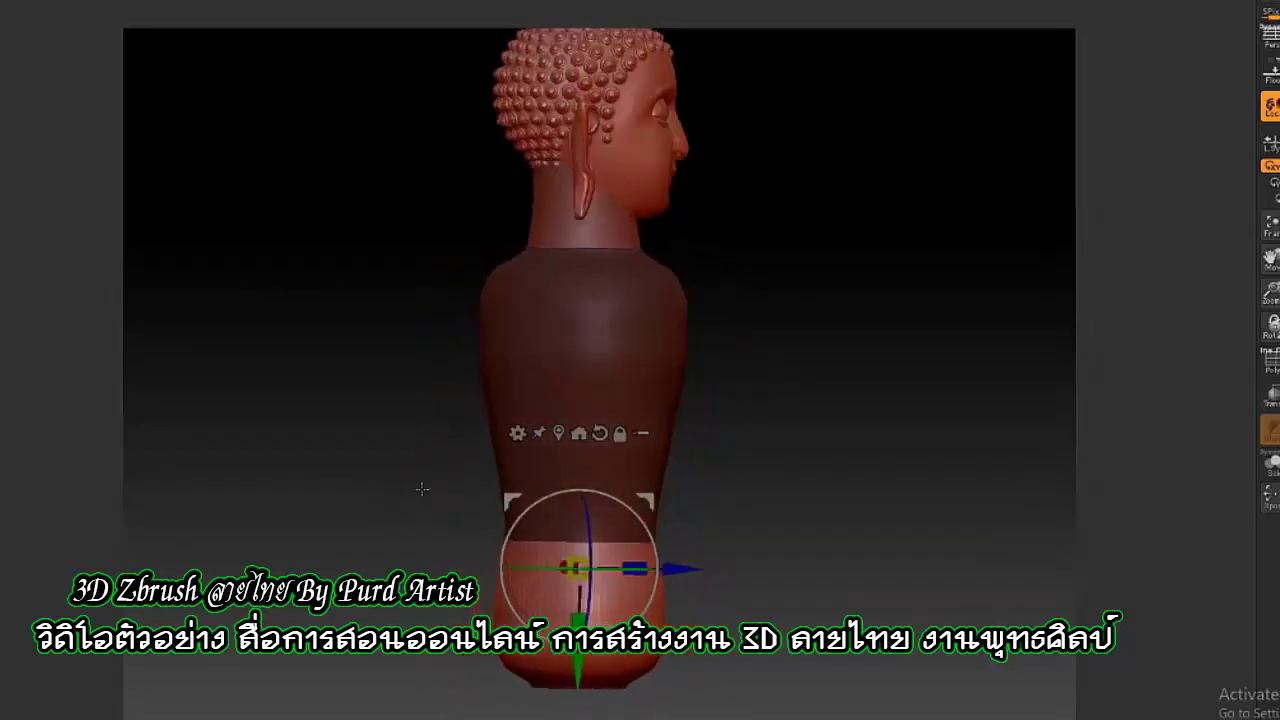
drag(586, 623, 586, 680)
shift+drag(423, 491, 343, 487)
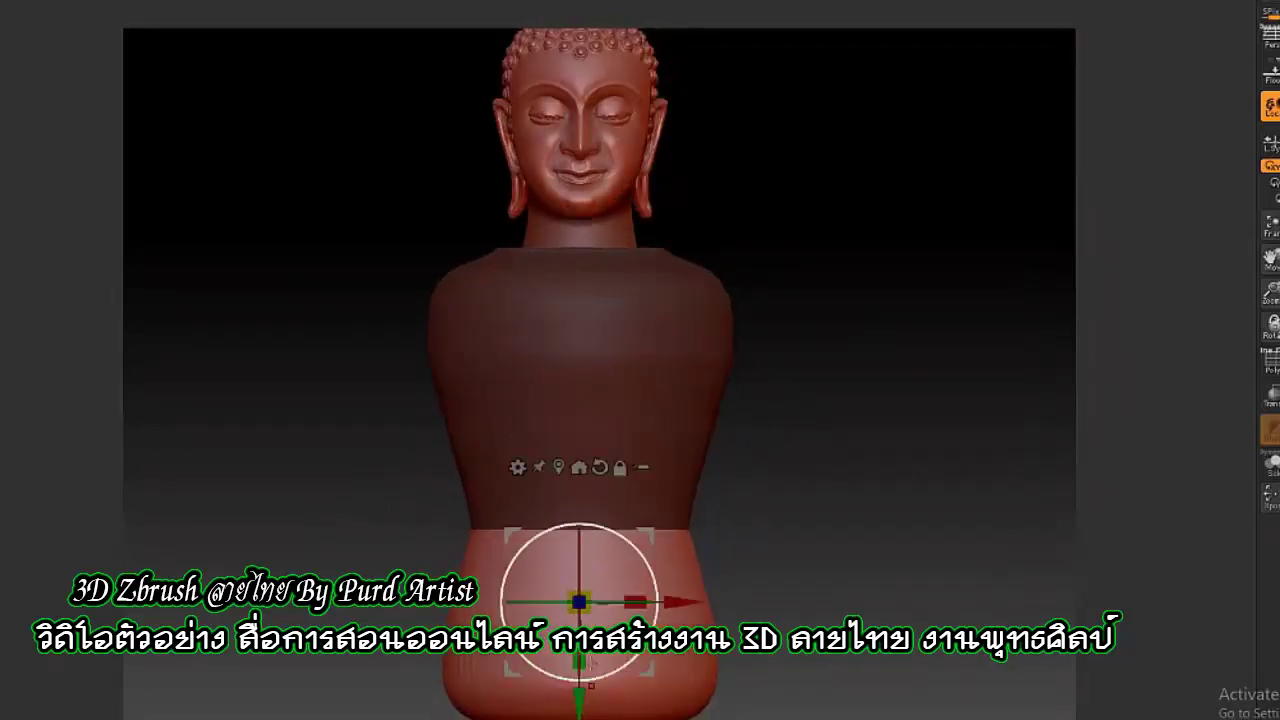
drag(578, 660, 578, 700)
mouse_move(520, 180)
mouse_down()
mouse_move(303, 177)
mouse_move(293, 390)
mouse_move(337, 366)
mouse_move(1228, 266)
mouse_up()
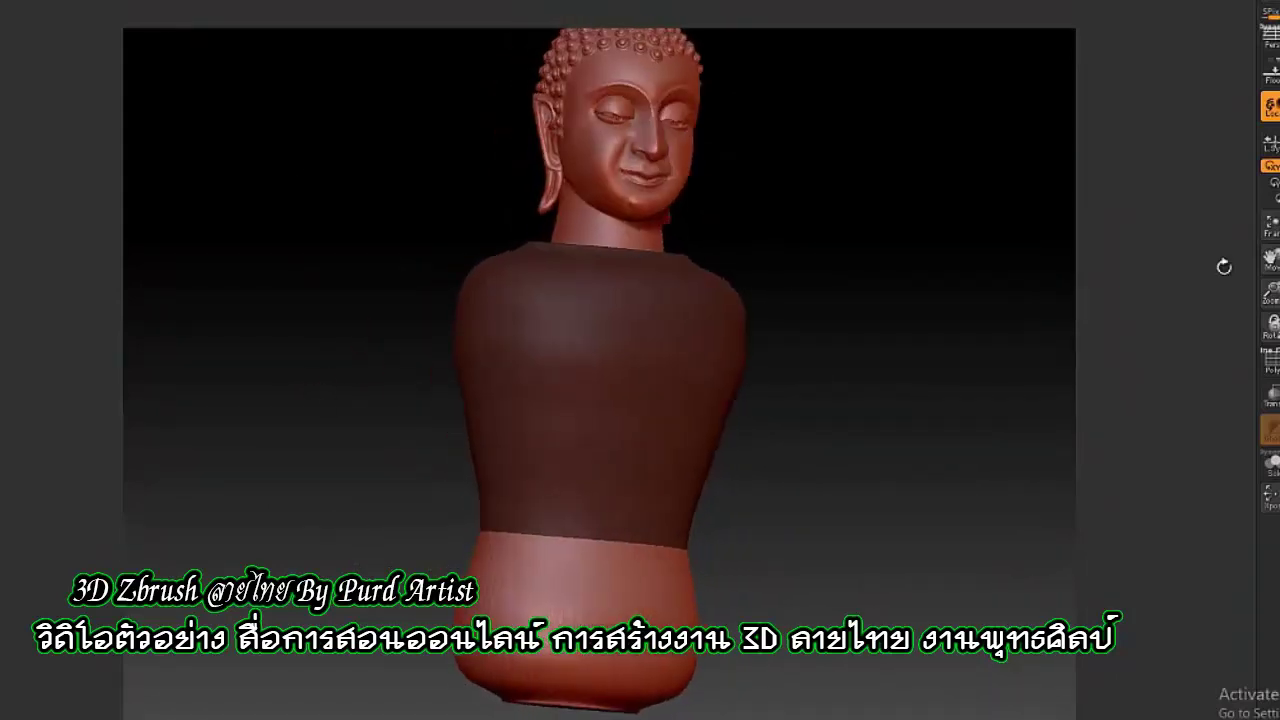
ctrl+click(374, 377)
drag(374, 377, 586, 410)
mouse_move(286, 398)
alt+mouse_down()
mouse_move(336, 416)
mouse_move(339, 345)
alt+mouse_up()
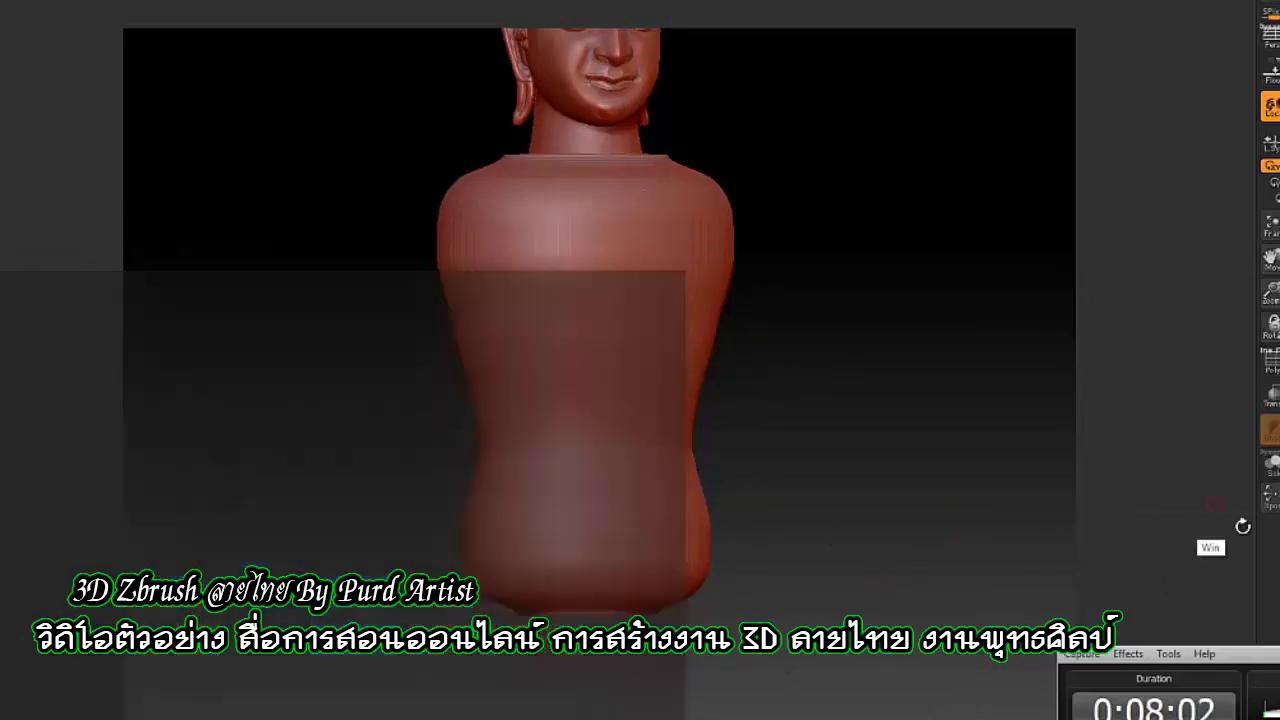
Clear the torso mask and position the two buttock spheres at the back
mouse_move(180, 503)
mouse_down()
mouse_move(314, 517)
mouse_move(1244, 334)
mouse_up()
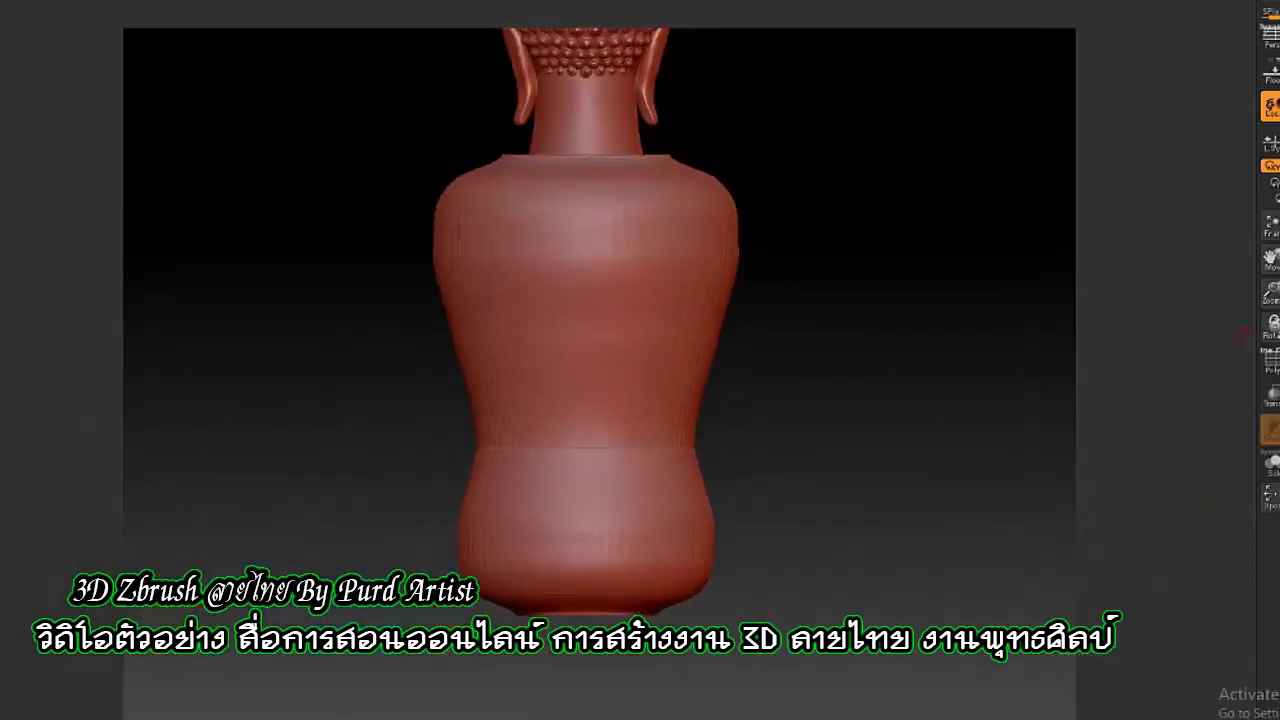
ctrl+drag(997, 331, 990, 340)
key(b)
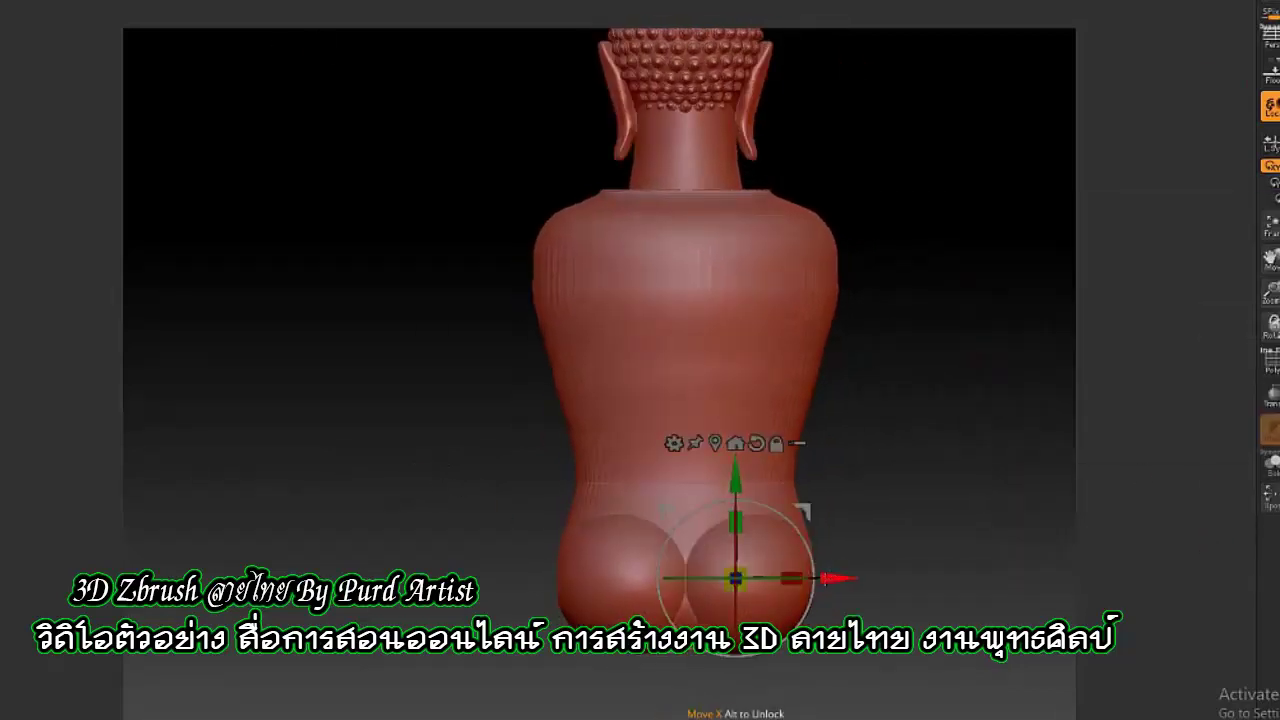
drag(836, 578, 841, 578)
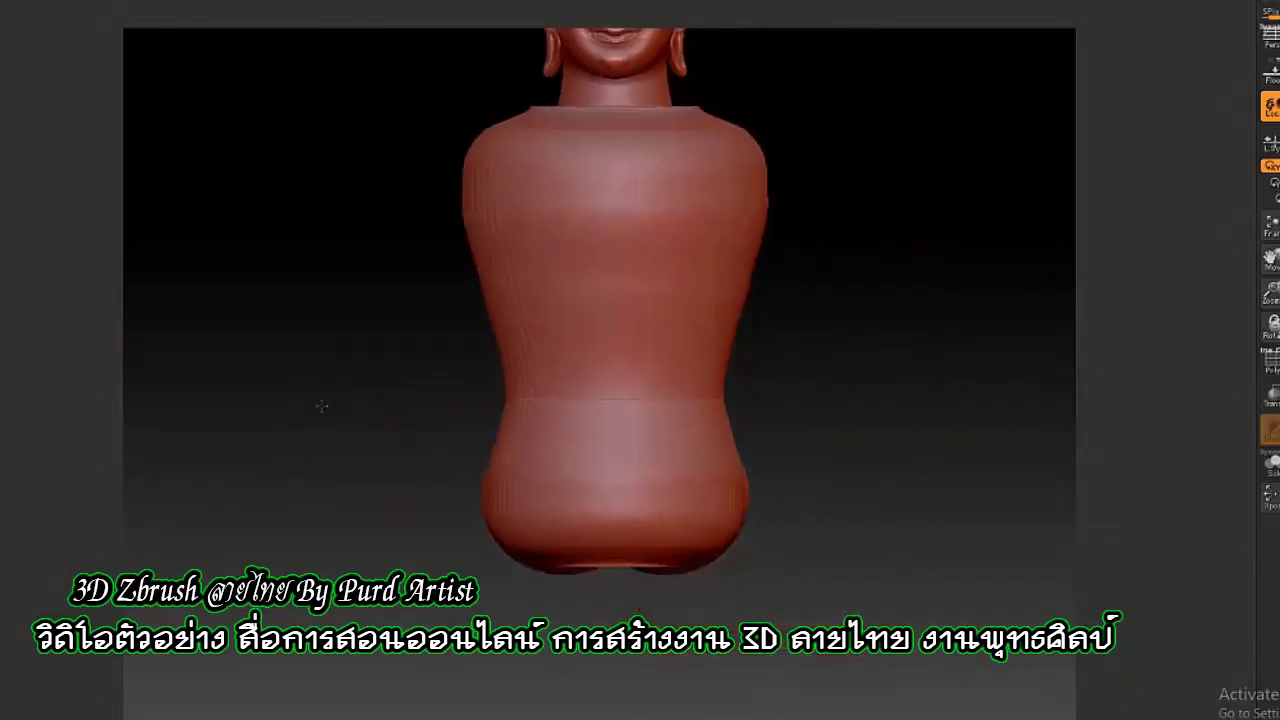
drag(427, 455, 344, 367)
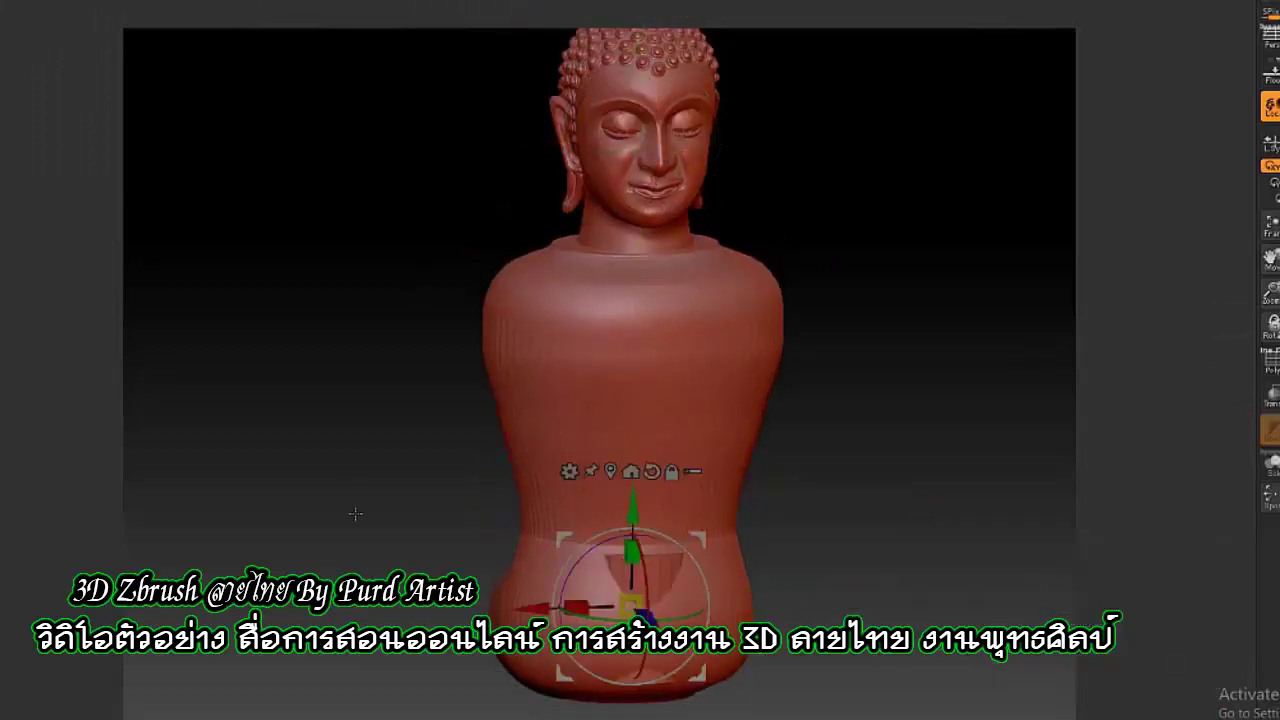
Make the new cylinder taller and thinner and turn it to lie horizontally
drag(790, 597, 354, 498)
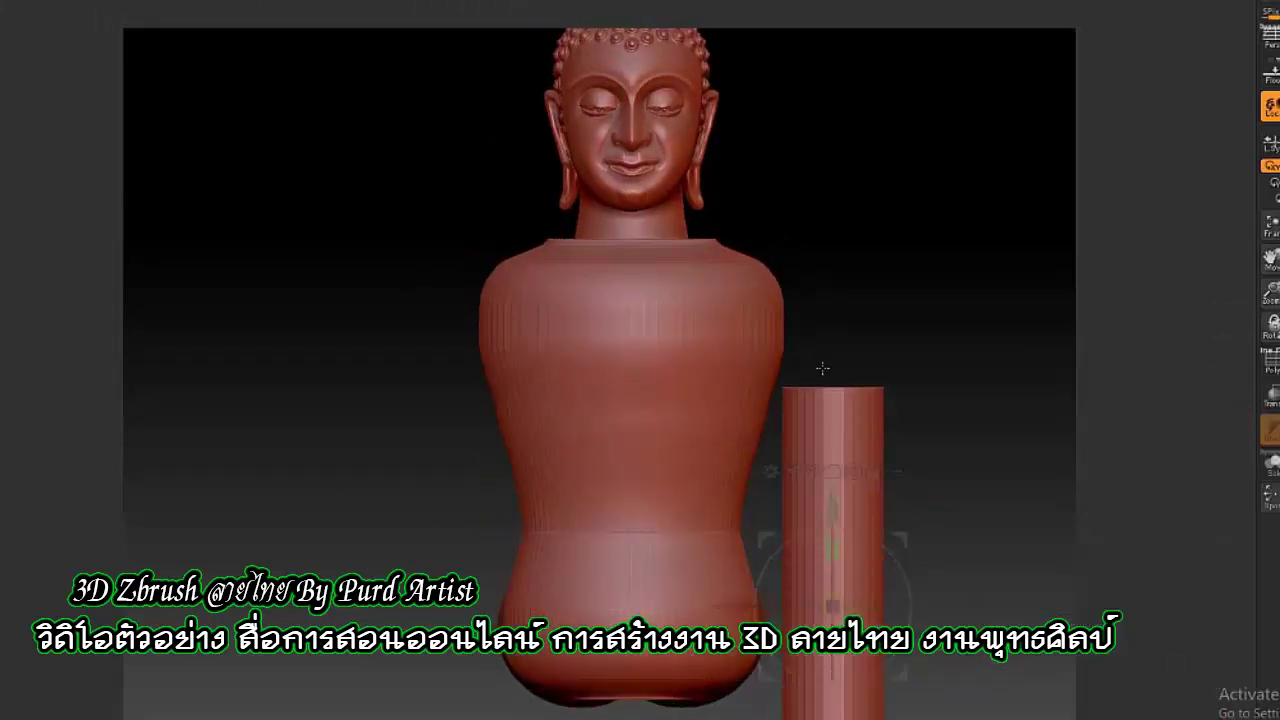
drag(756, 543, 800, 640)
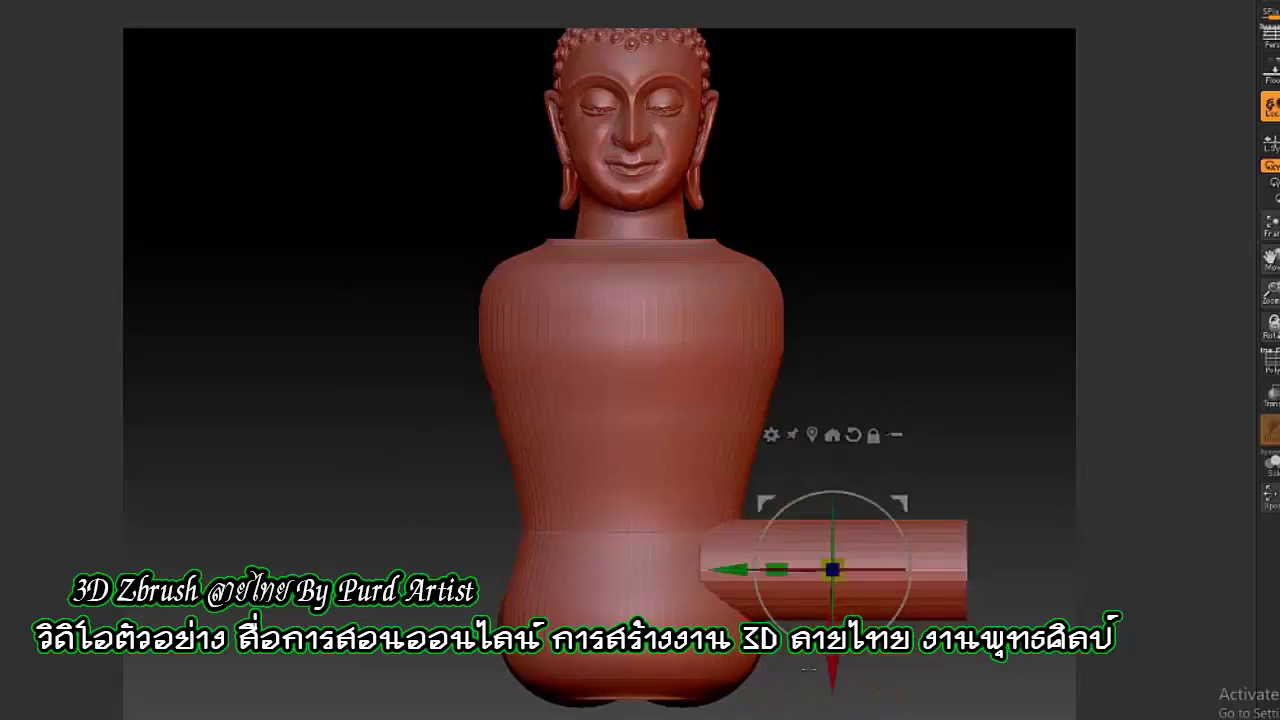
drag(408, 460, 330, 470)
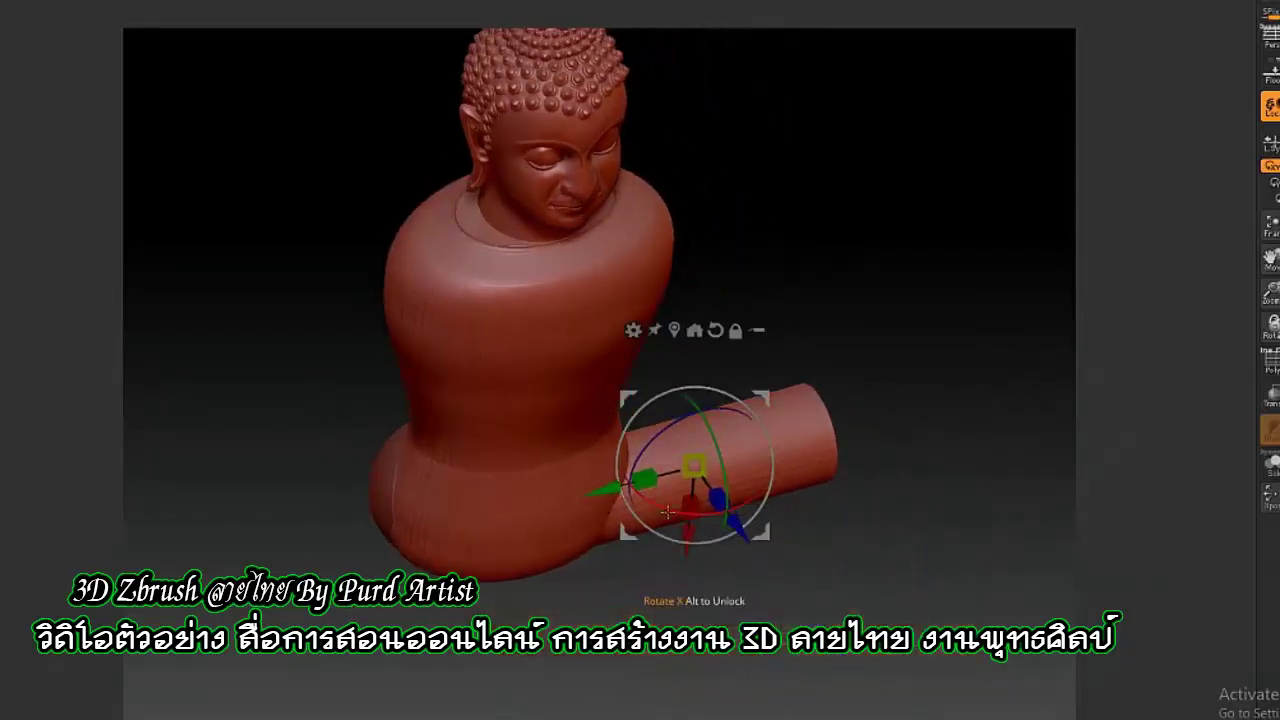
drag(740, 400, 720, 540)
drag(470, 460, 400, 447)
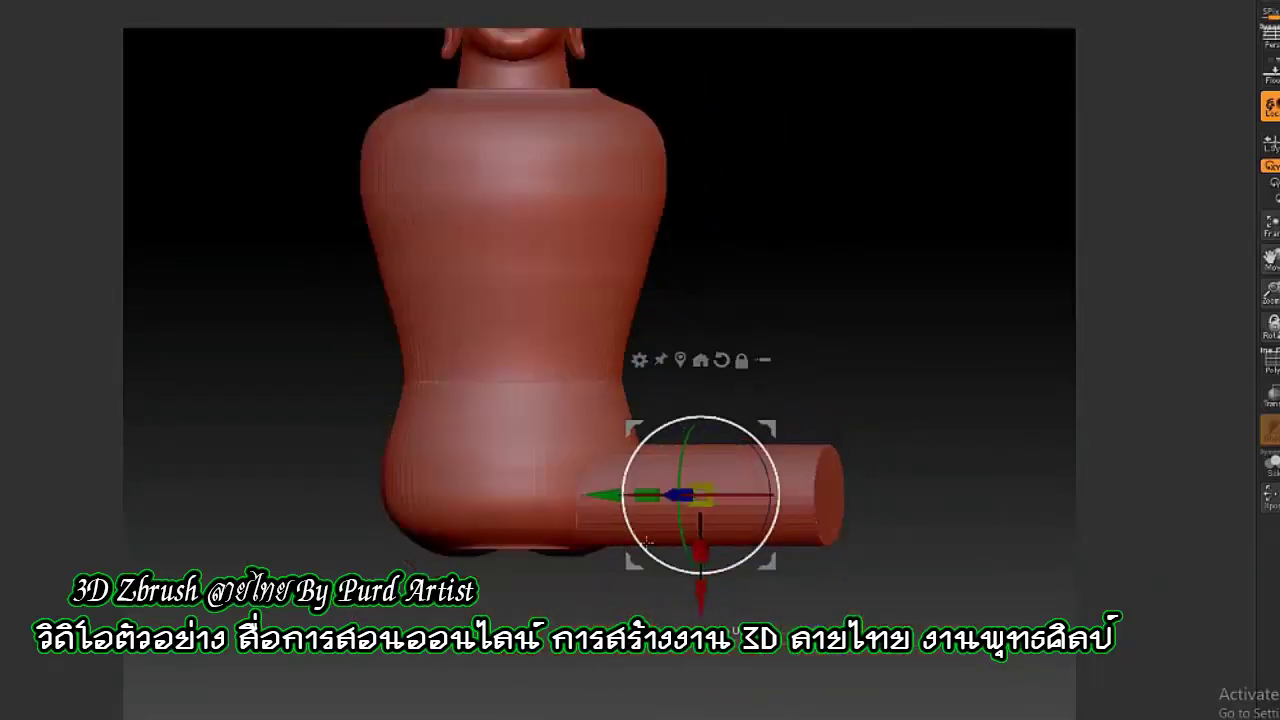
Enlarge the leg cylinder and slide it left against the hips, checking from above
drag(700, 494, 715, 480)
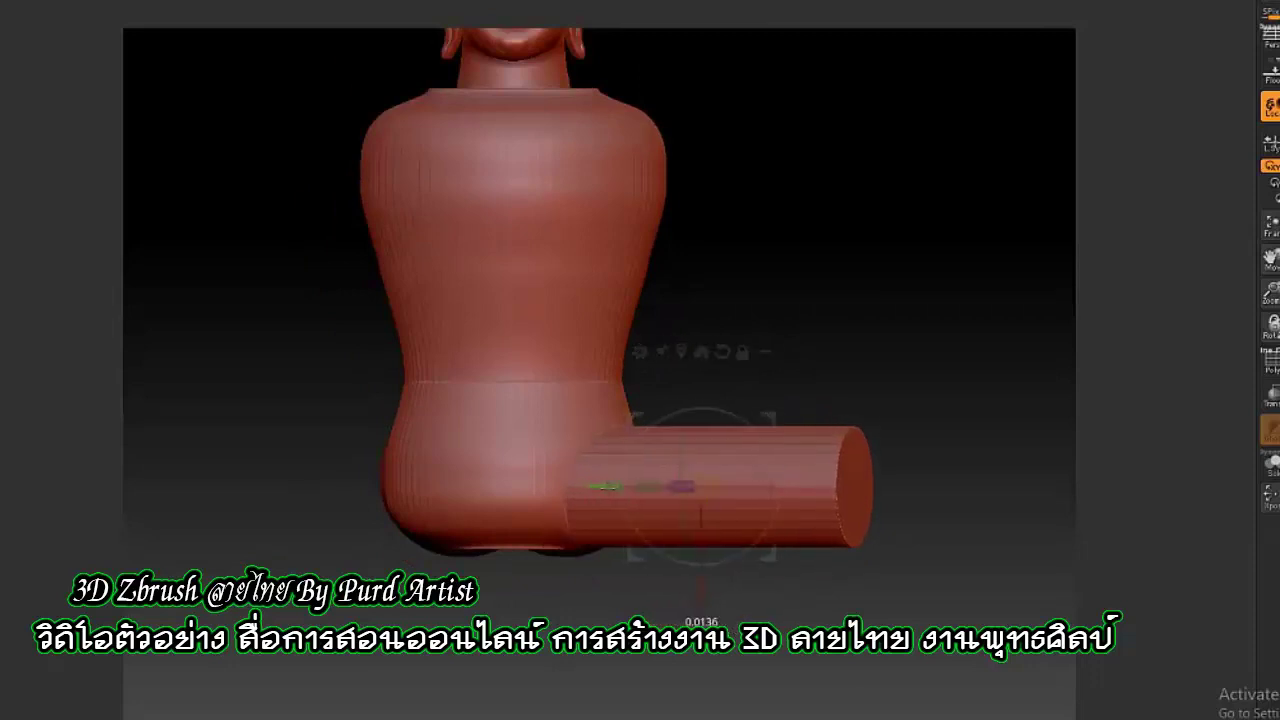
drag(700, 590, 672, 590)
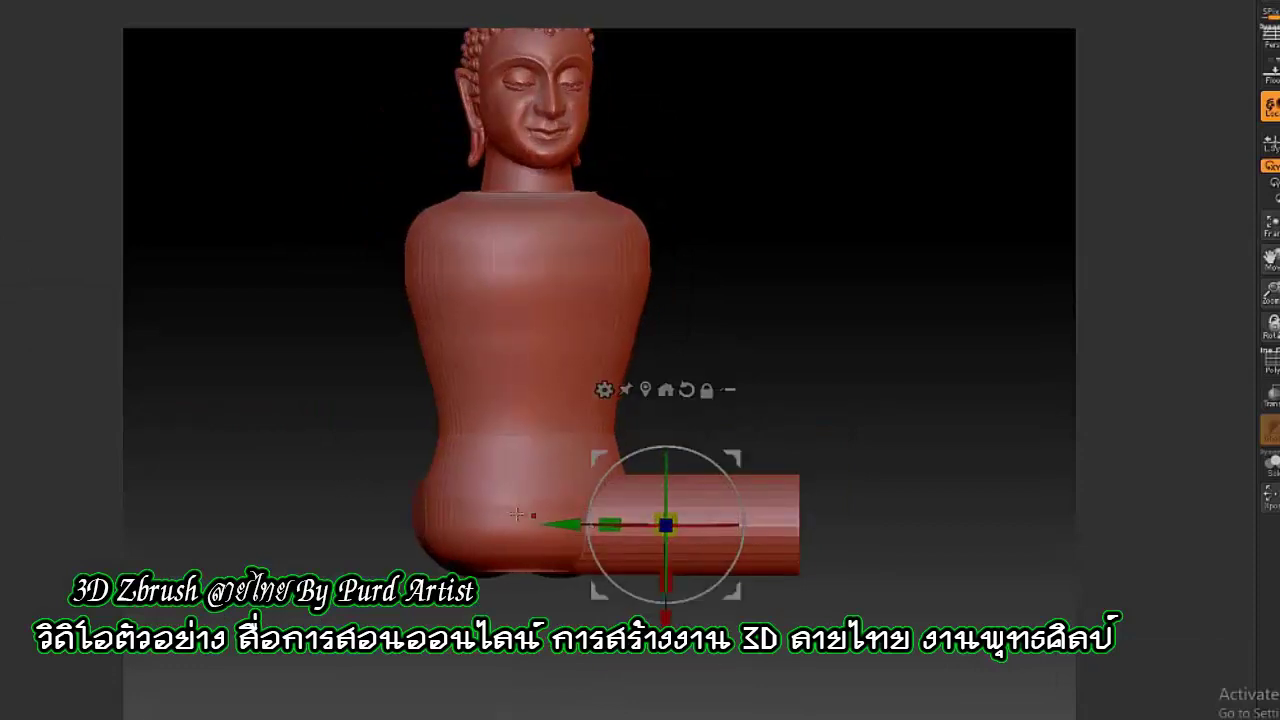
mouse_move(511, 528)
mouse_down()
mouse_move(561, 585)
mouse_move(516, 545)
mouse_up()
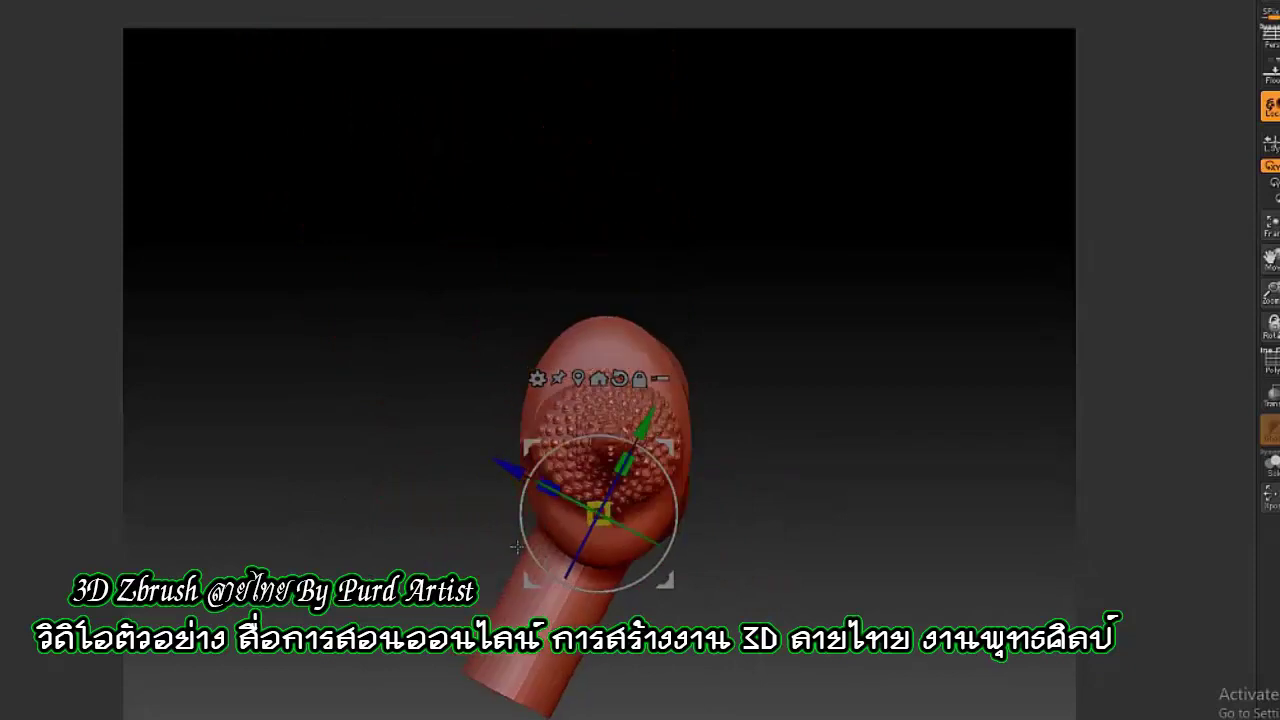
mouse_move(606, 475)
mouse_down()
mouse_move(437, 432)
mouse_move(308, 234)
mouse_up()
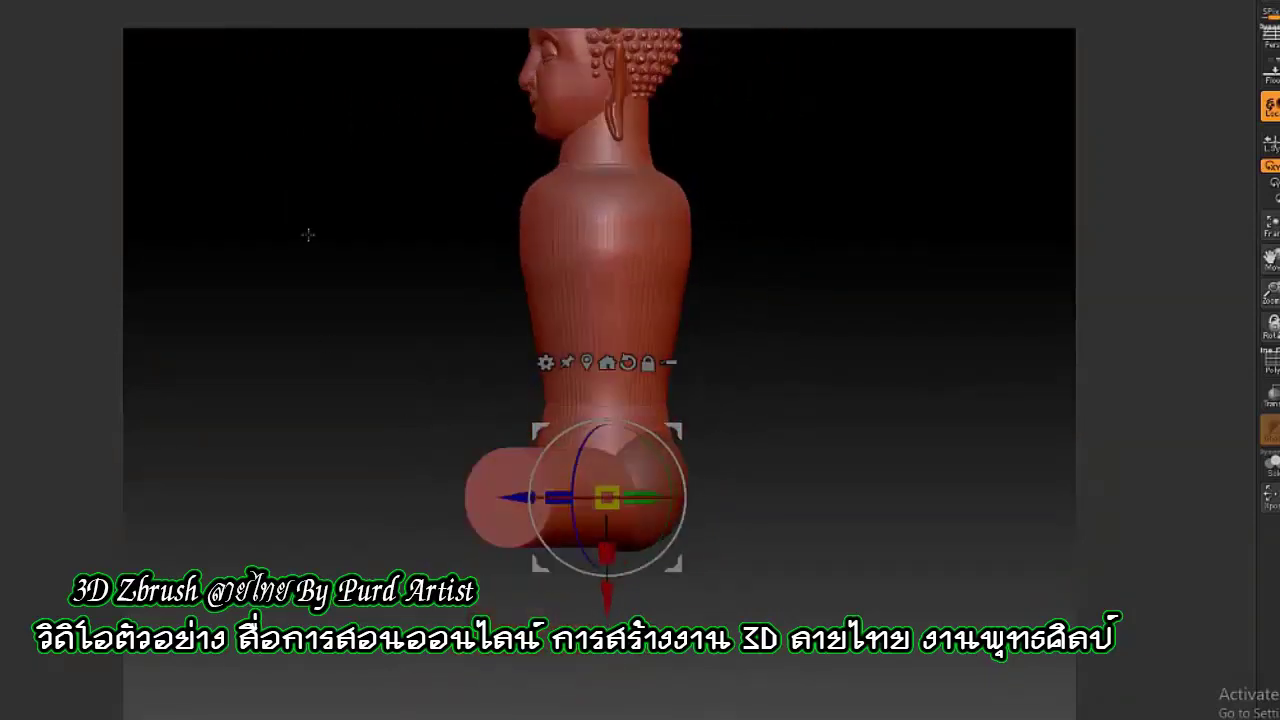
mouse_move(347, 321)
mouse_down()
mouse_move(407, 514)
mouse_move(346, 443)
mouse_move(619, 387)
mouse_up()
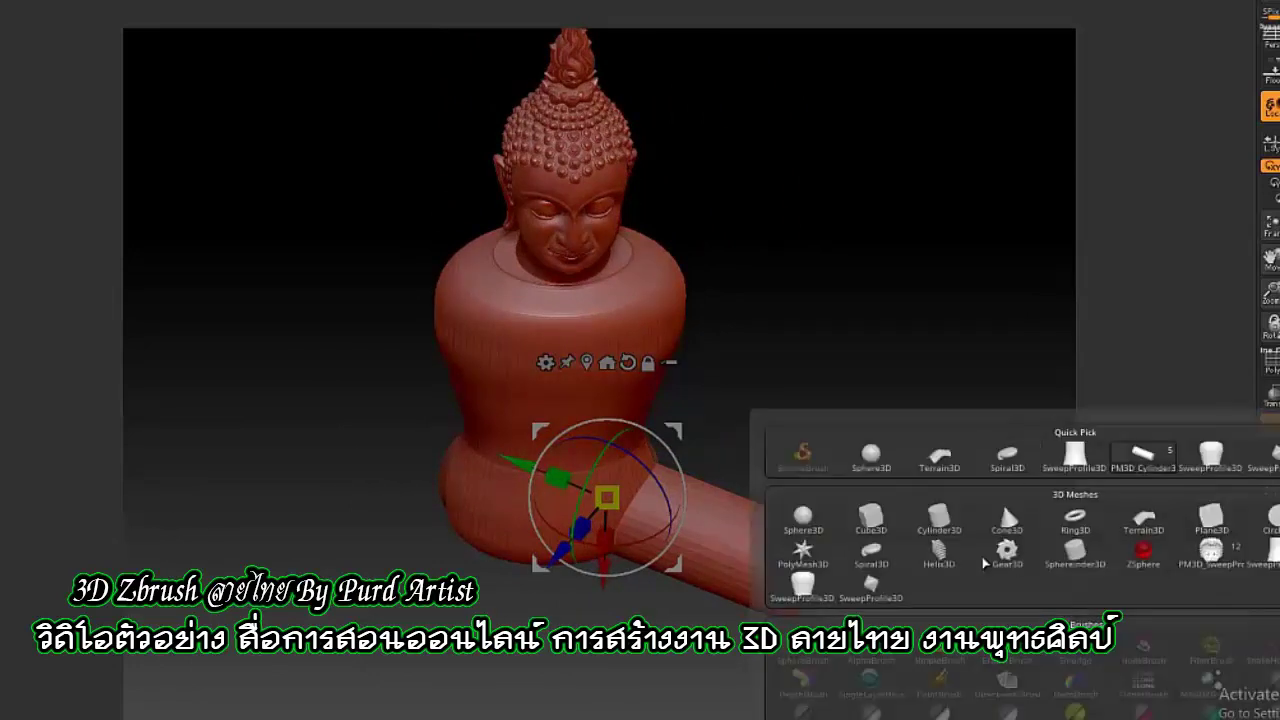
Undo the small cylinder's deformation so it stands upright, with the Buddha facing front
shift+drag(619, 387, 633, 482)
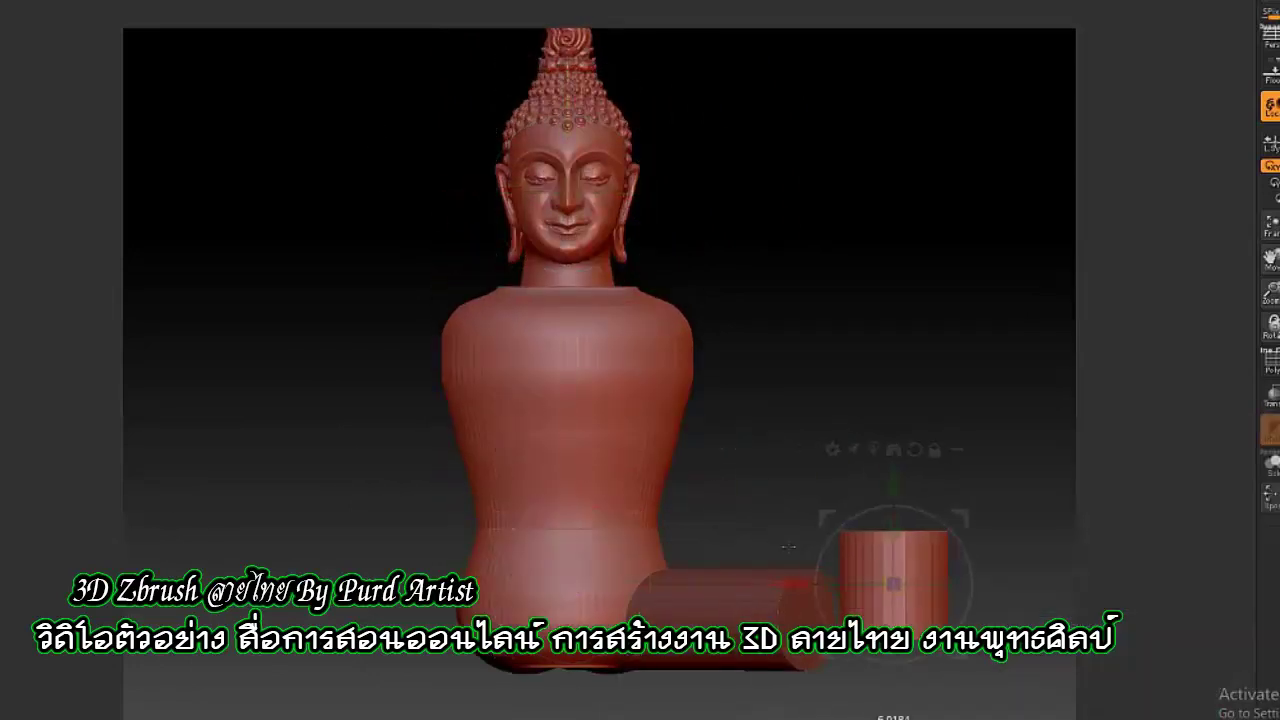
key(q)
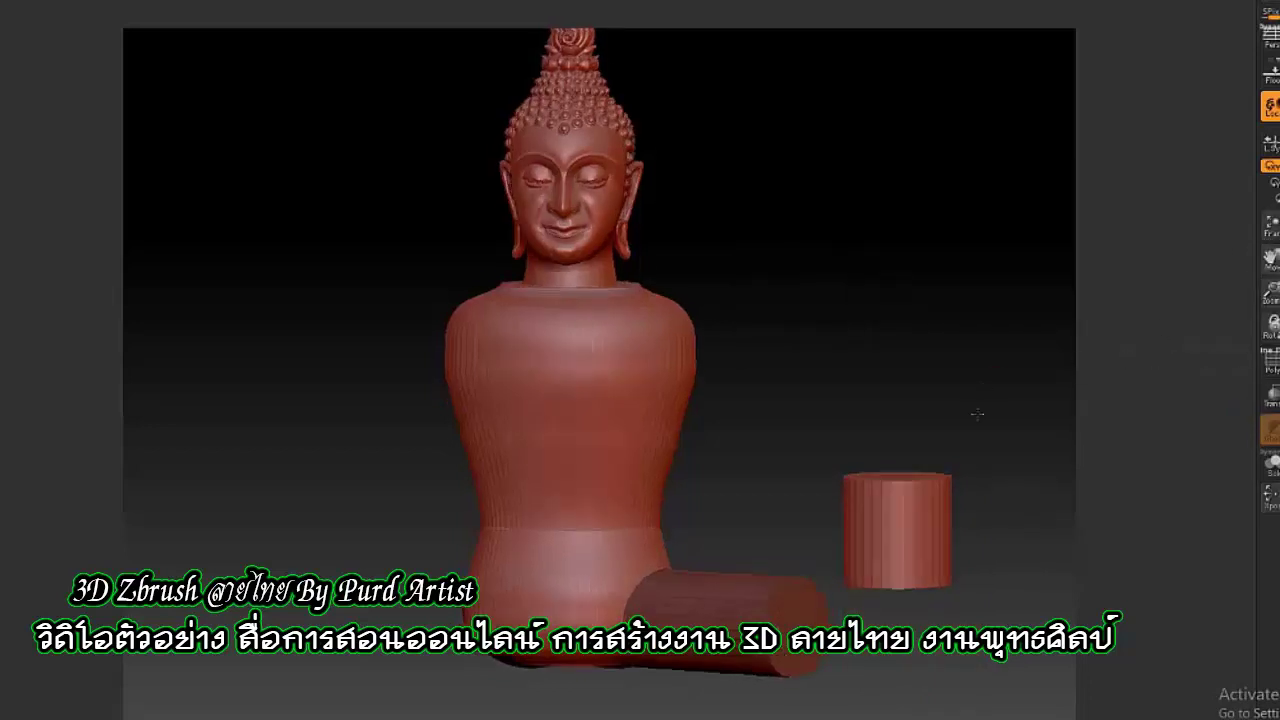
drag(1245, 408, 1020, 400)
key(ctrl+z)
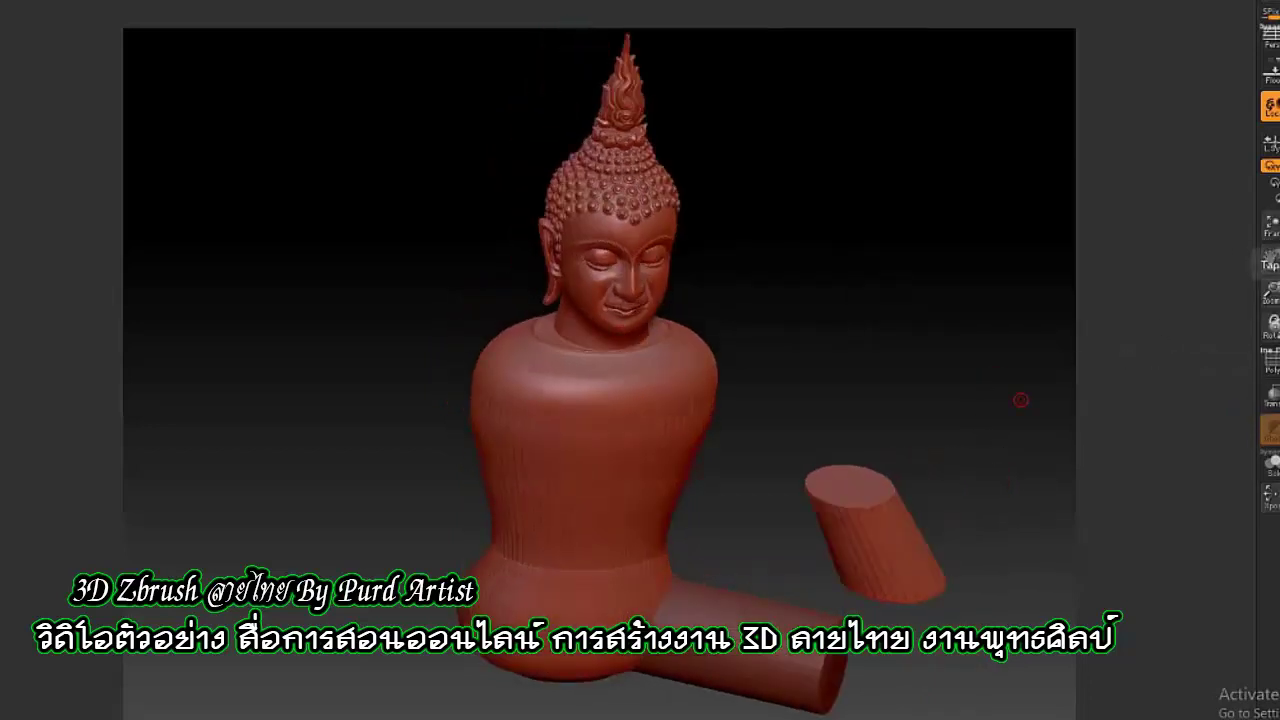
key(ctrl+shift+z)
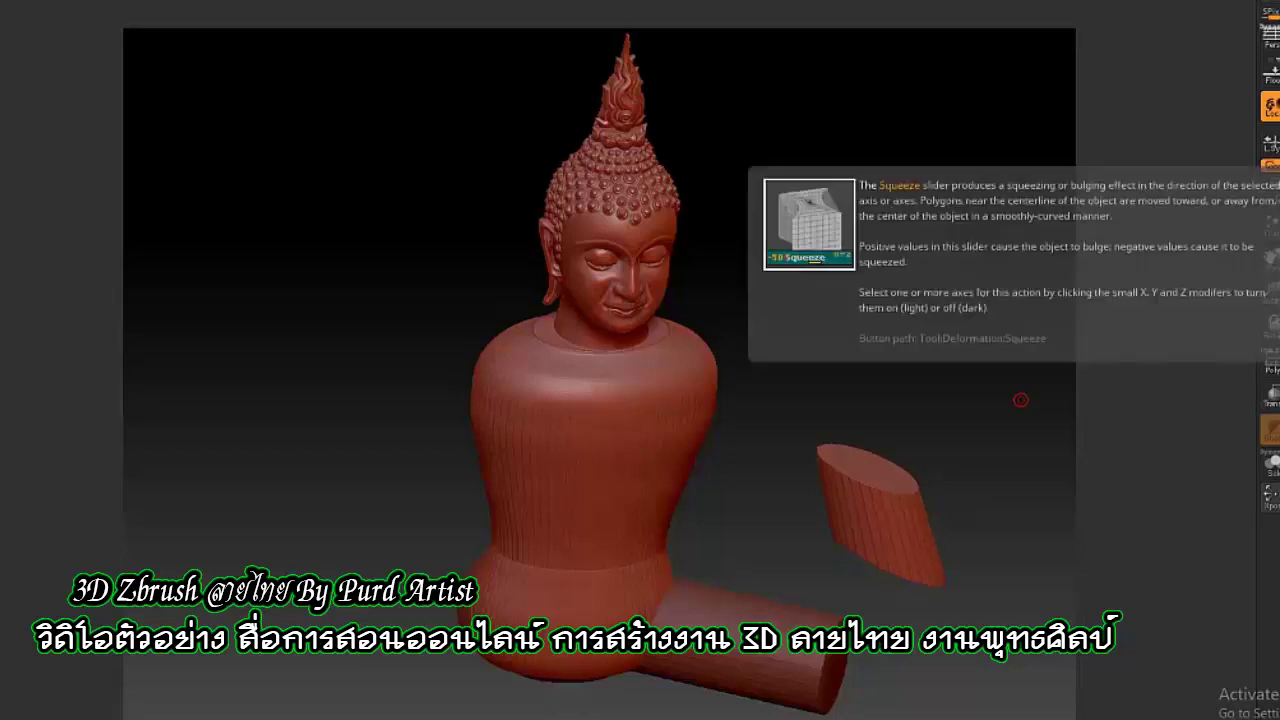
key(ctrl+z)
key(ctrl+shift+z)
mouse_move(1037, 360)
mouse_down()
mouse_move(971, 294)
mouse_move(994, 315)
mouse_up()
key(ctrl+z)
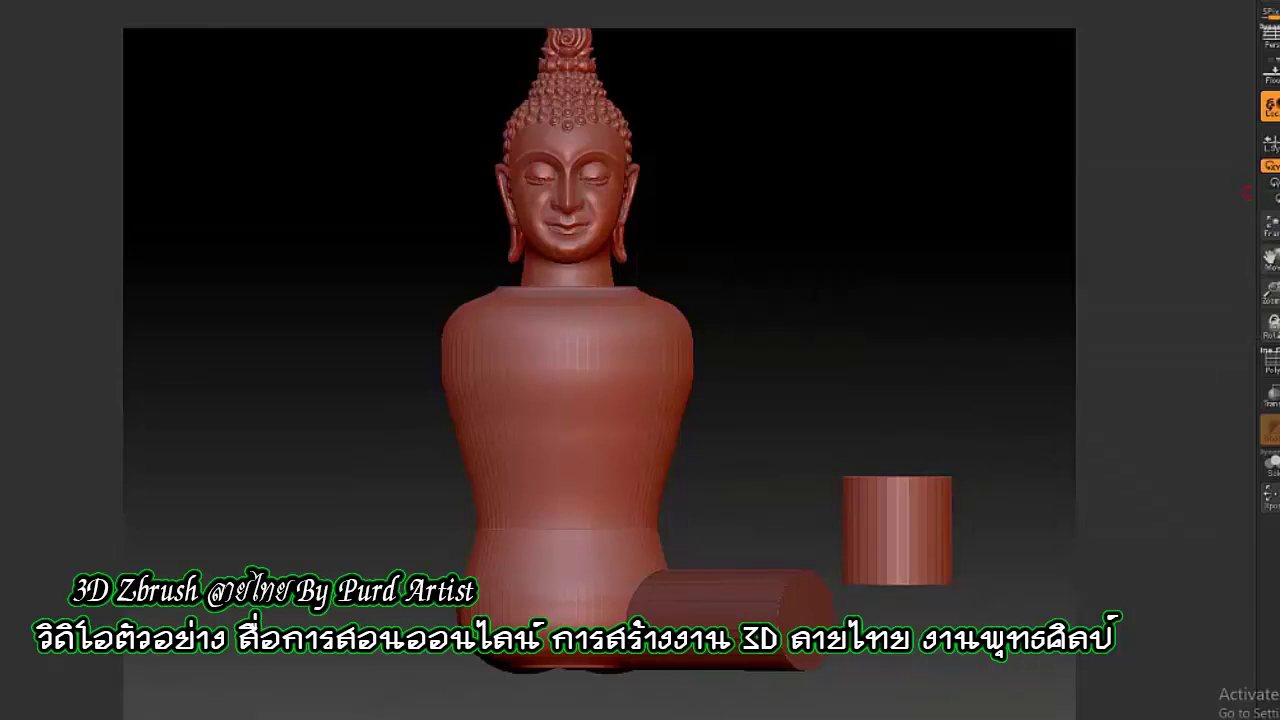
Step through the cylinder's tilt changes and rotate the small cylinder by -65 degrees
key(ctrl+shift+z)
key(ctrl+z)
key(ctrl+shift+z)
key(ctrl+z)
key(w)
drag(960, 480, 908, 447)
Undo the trial rotations and inspect the shin and knee from the side
key(ctrl+z)
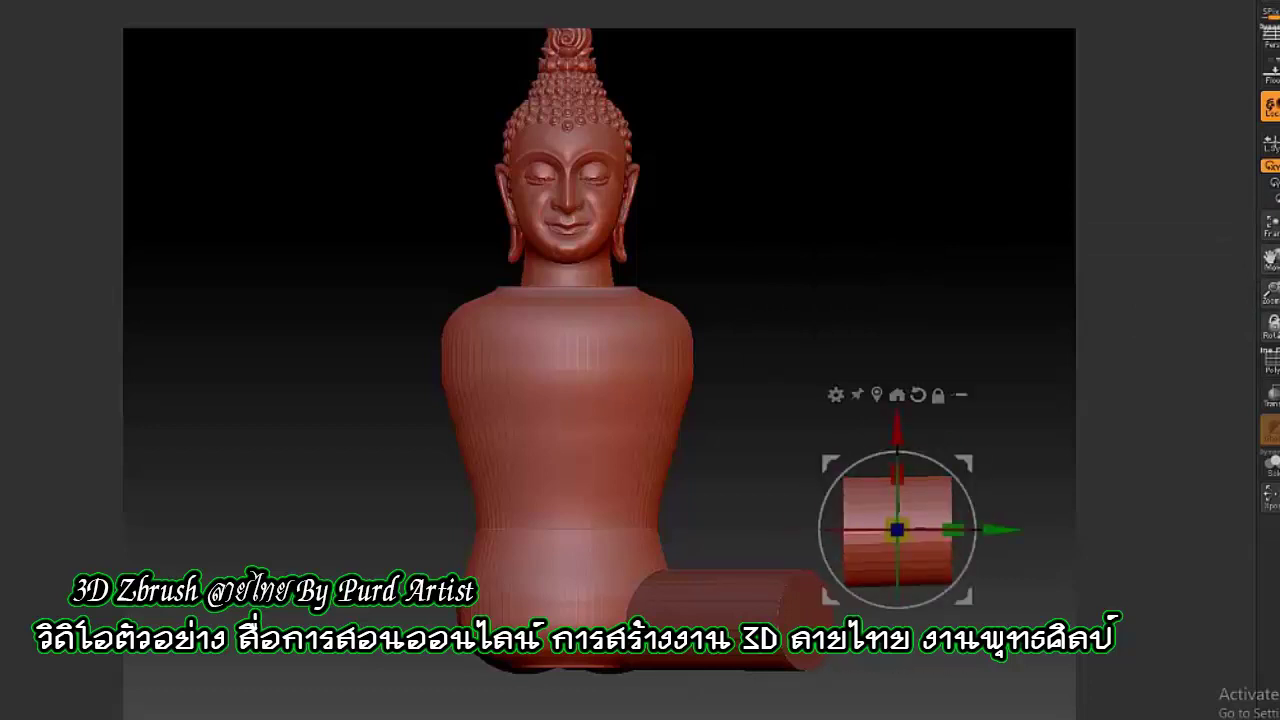
key(ctrl+shift+z)
key(ctrl+z)
key(ctrl+shift+z)
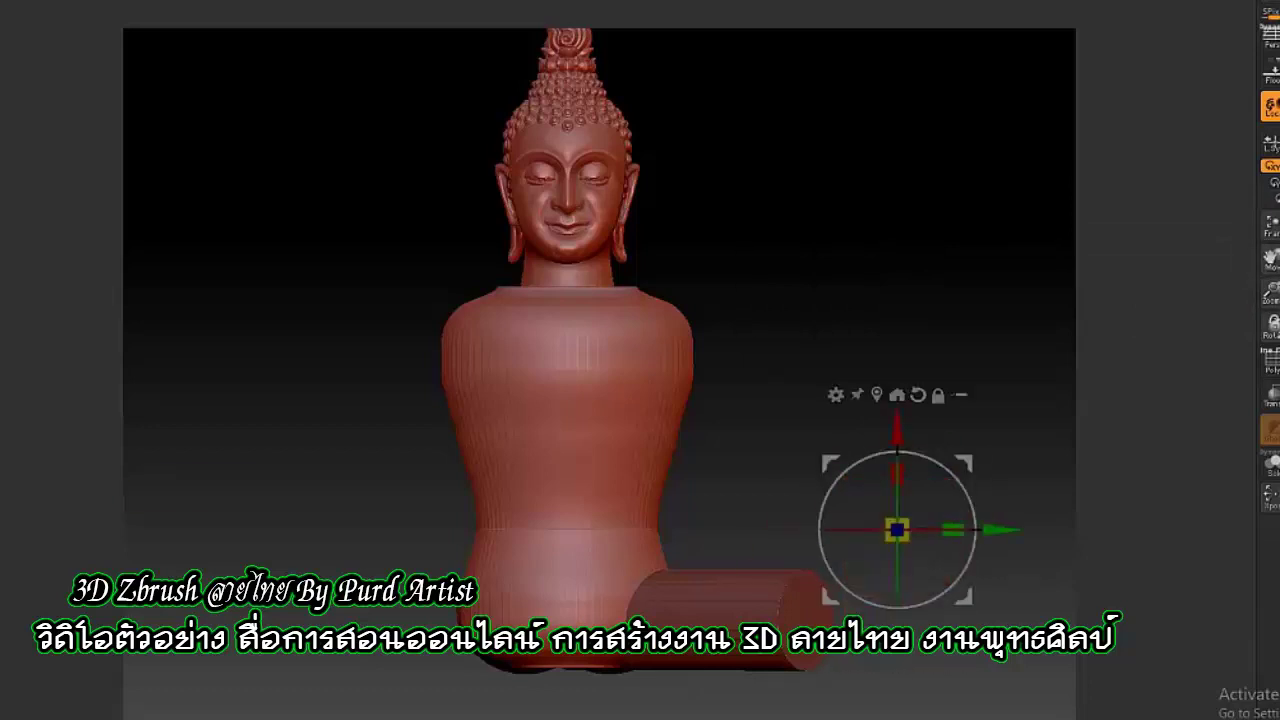
key(ctrl+z)
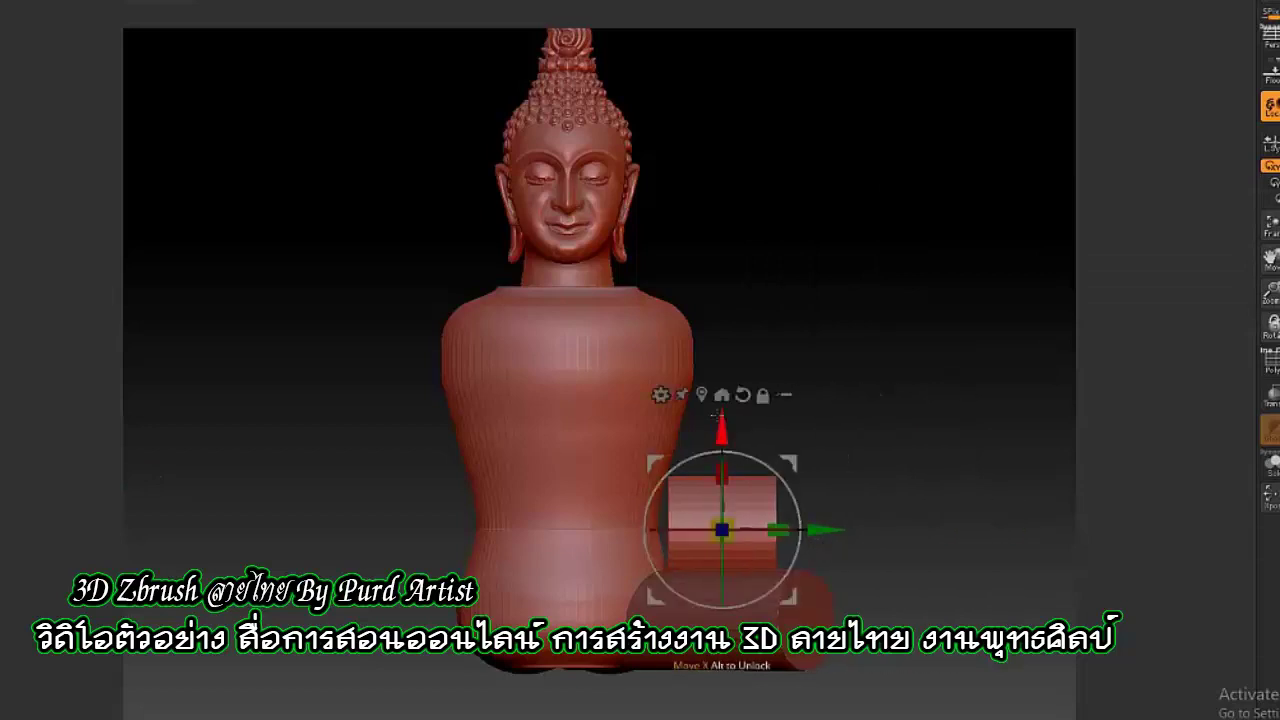
mouse_move(775, 375)
mouse_down()
mouse_move(910, 714)
mouse_move(858, 555)
mouse_move(860, 700)
mouse_up()
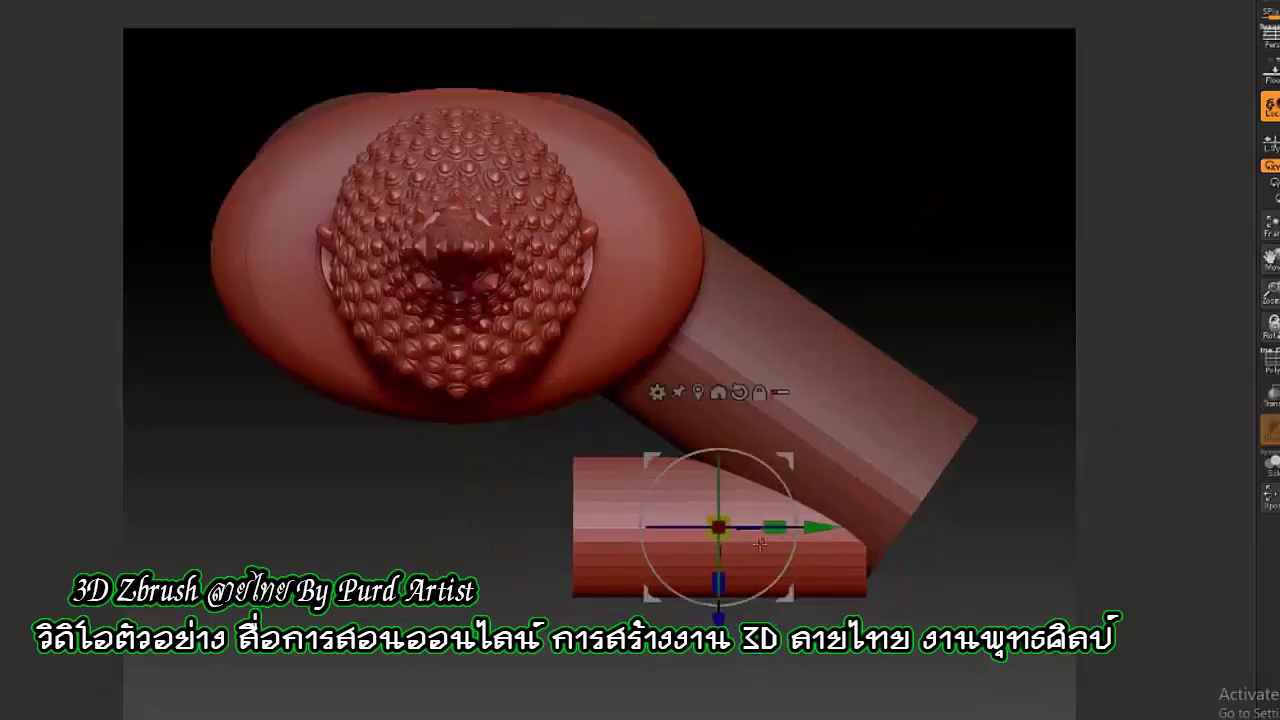
mouse_move(860, 700)
mouse_down()
mouse_move(686, 499)
mouse_move(200, 29)
mouse_move(350, 258)
mouse_up()
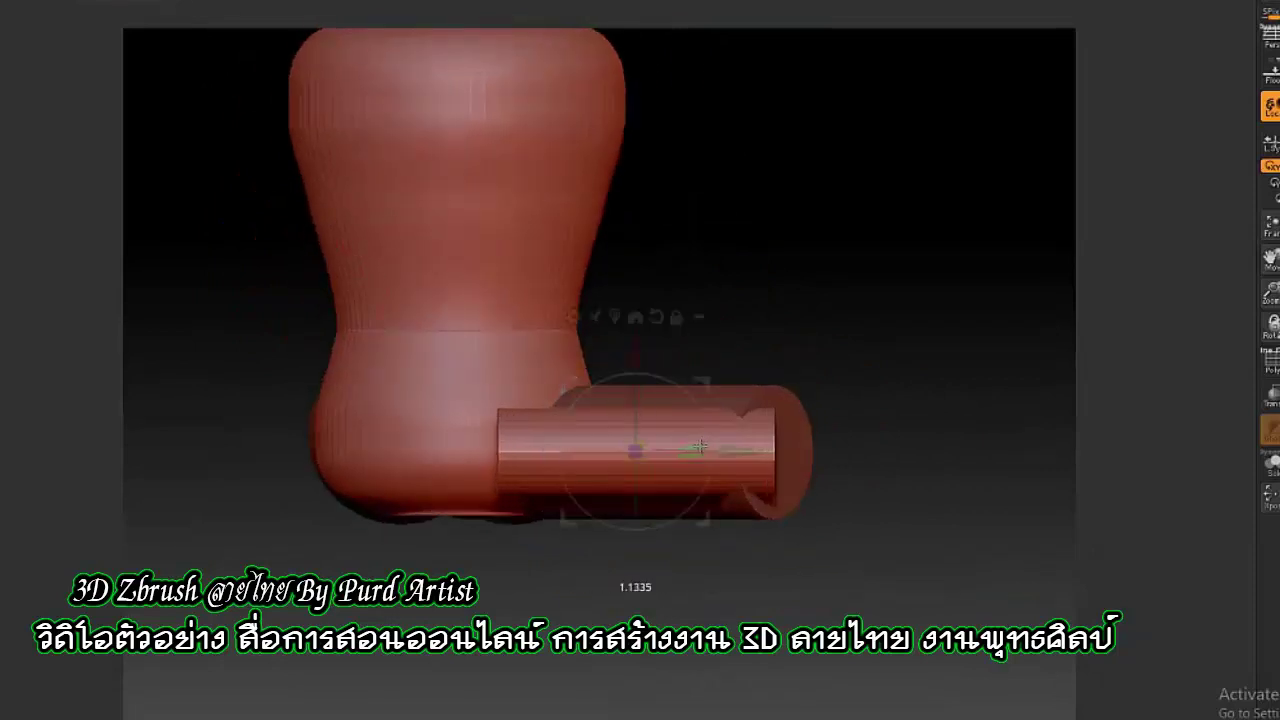
mouse_move(250, 300)
mouse_down()
mouse_move(220, 300)
mouse_move(396, 228)
mouse_up()
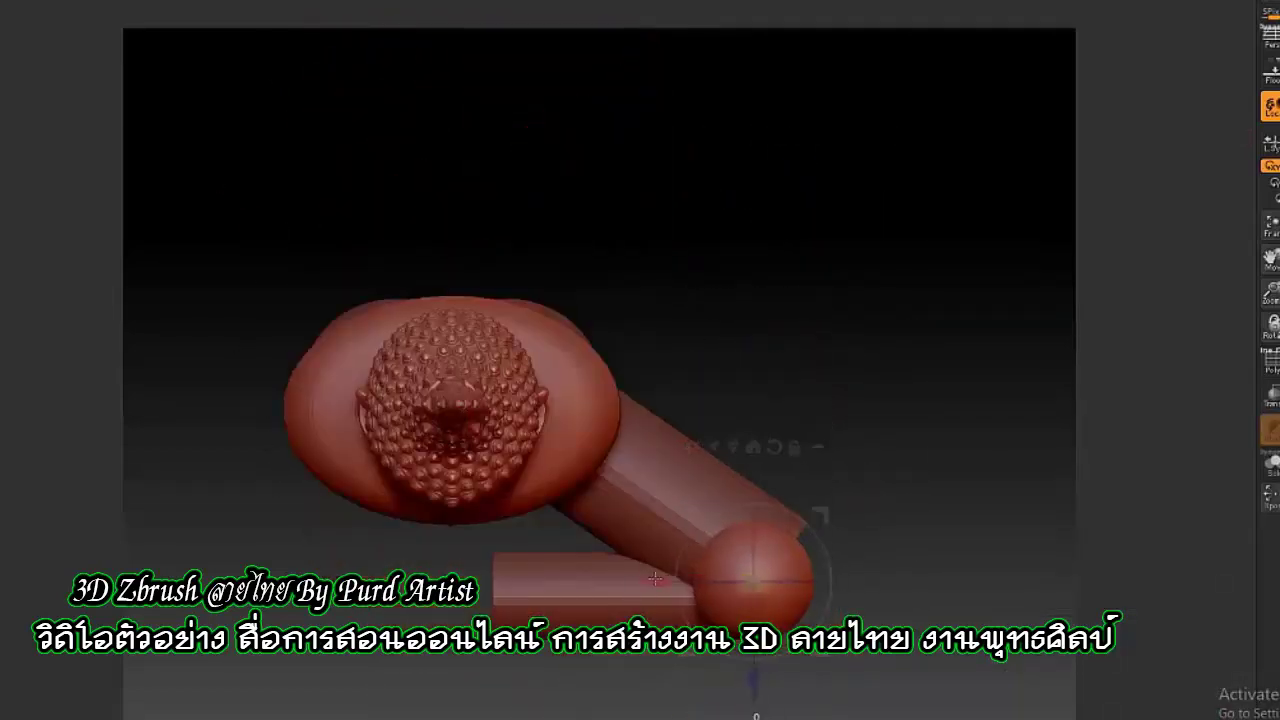
Merge the knee ball into the leg cylinder with Merge Down, viewing from the side
drag(237, 503, 707, 484)
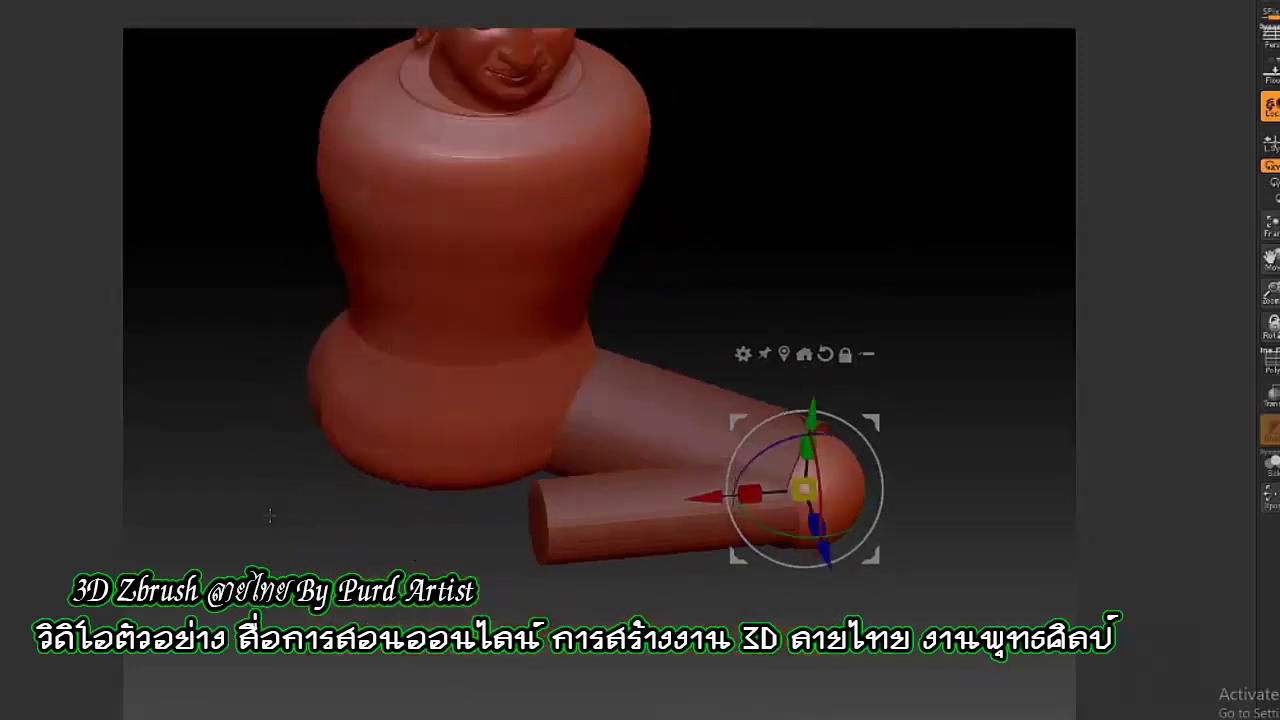
drag(352, 312, 289, 295)
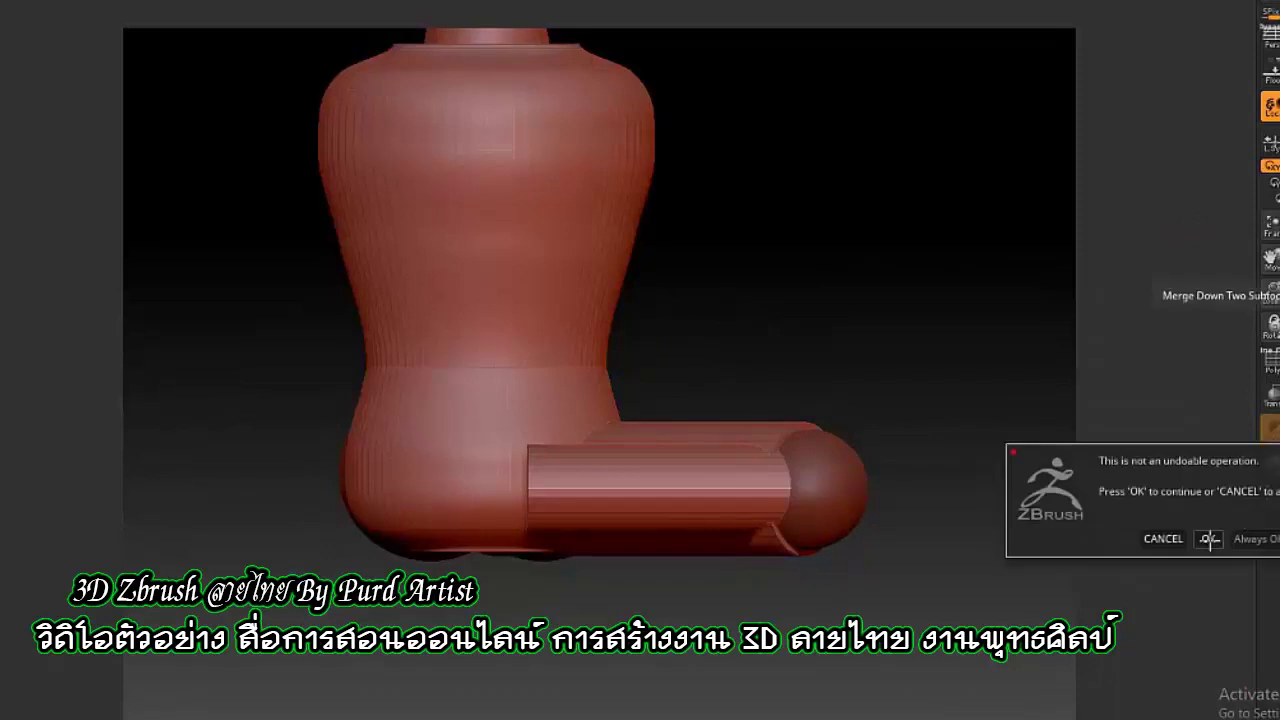
click(1249, 537)
drag(1000, 300, 646, 414)
drag(400, 525, 1170, 233)
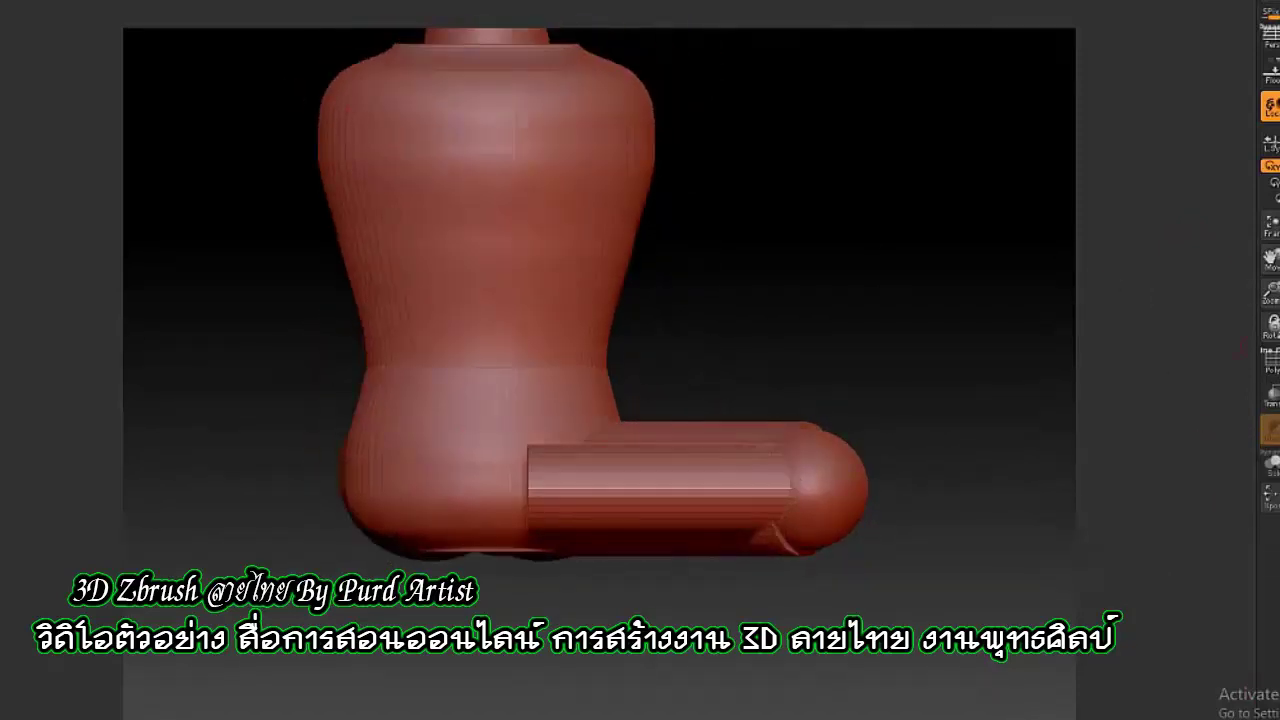
click(1078, 452)
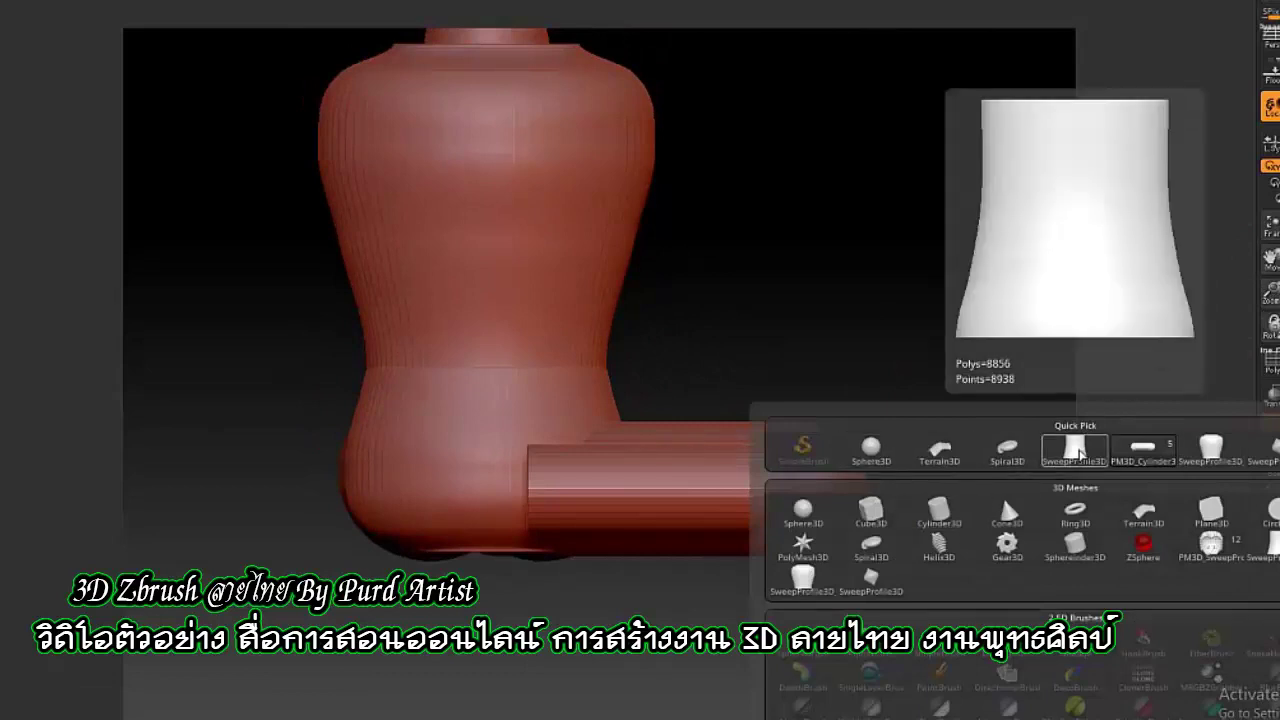
Insert the flared SweepProfile3D mesh and position it between the shins
click(1078, 452)
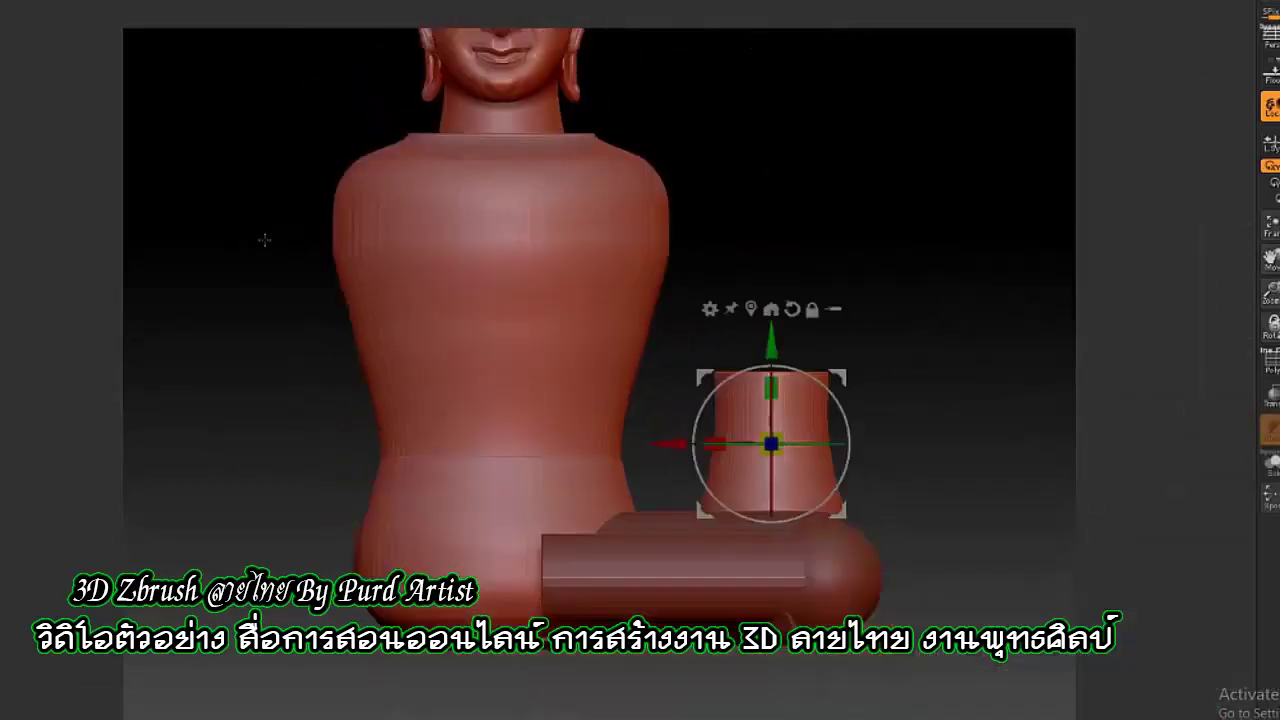
mouse_move(264, 240)
mouse_down()
mouse_move(660, 525)
mouse_move(491, 440)
mouse_move(673, 455)
mouse_move(694, 523)
mouse_move(475, 358)
mouse_up()
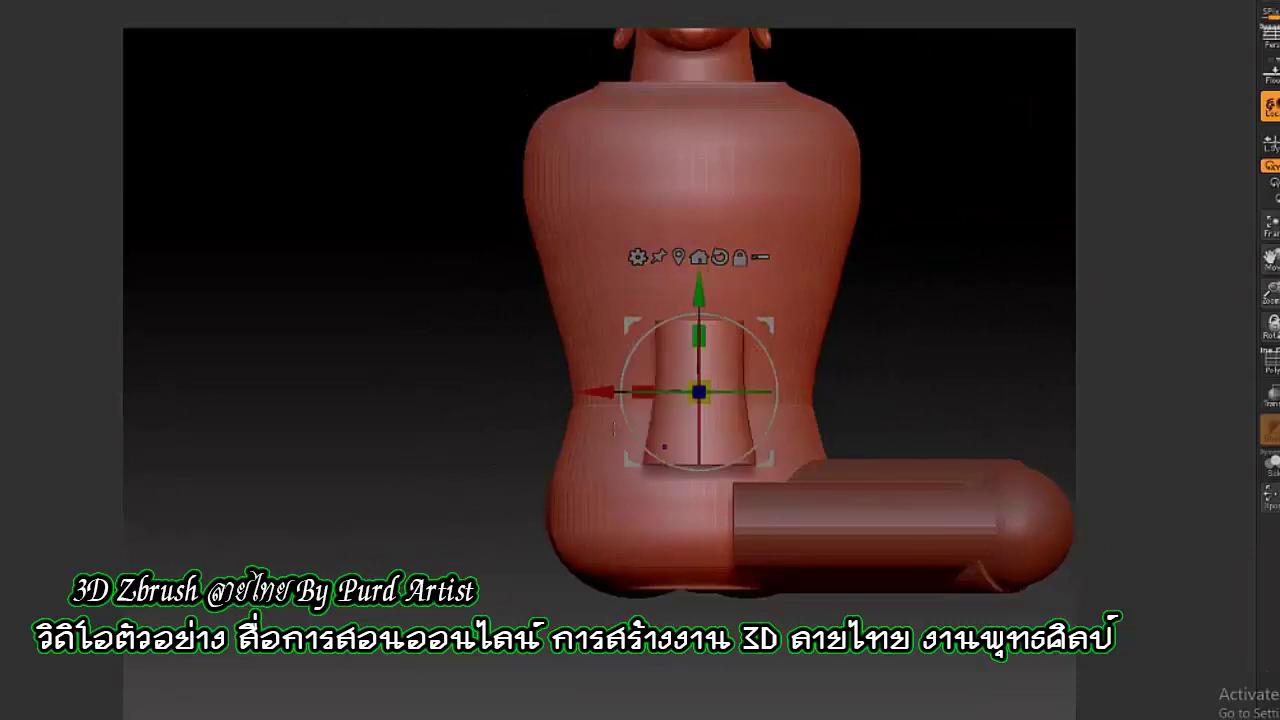
mouse_move(554, 295)
mouse_down()
mouse_move(594, 518)
mouse_move(675, 410)
mouse_move(745, 537)
mouse_up()
drag(570, 610, 598, 518)
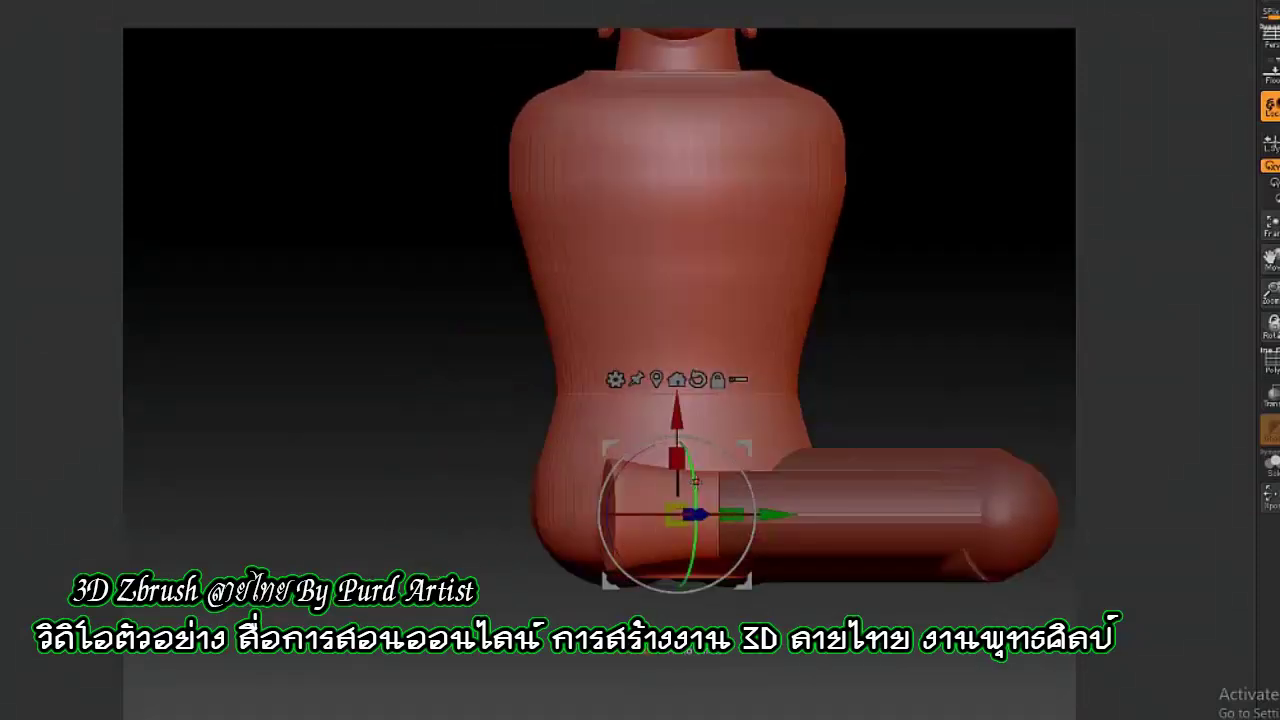
mouse_move(695, 481)
mouse_down()
mouse_move(703, 605)
mouse_move(446, 360)
mouse_up()
key(q)
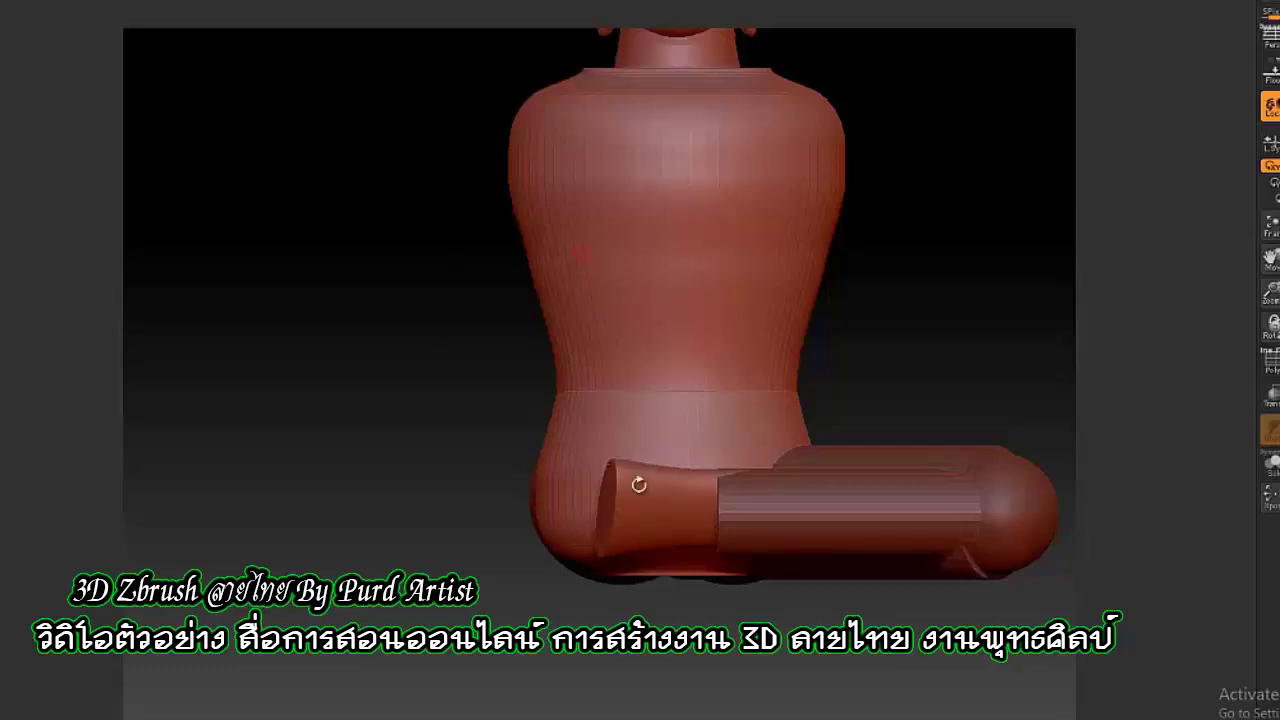
drag(1157, 220, 1127, 236)
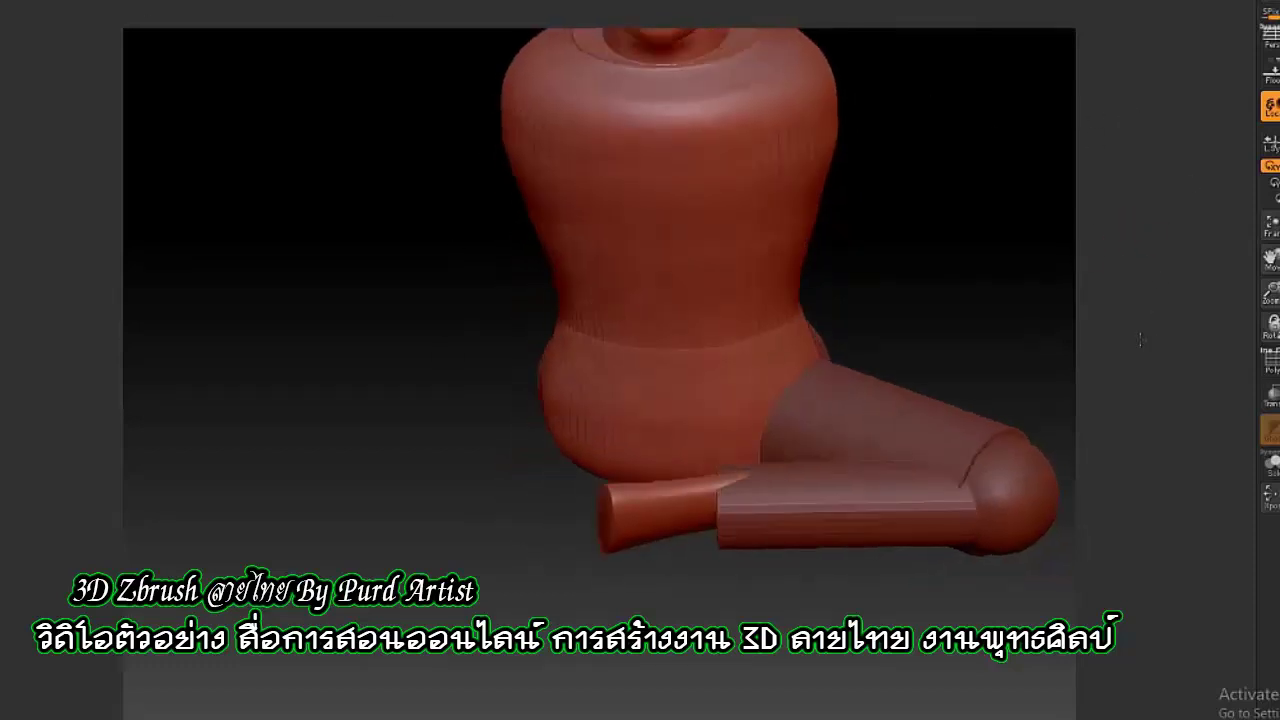
Merge the flared piece into the leg, confirm, and review the crossed legs up close
click(1127, 236)
click(1211, 531)
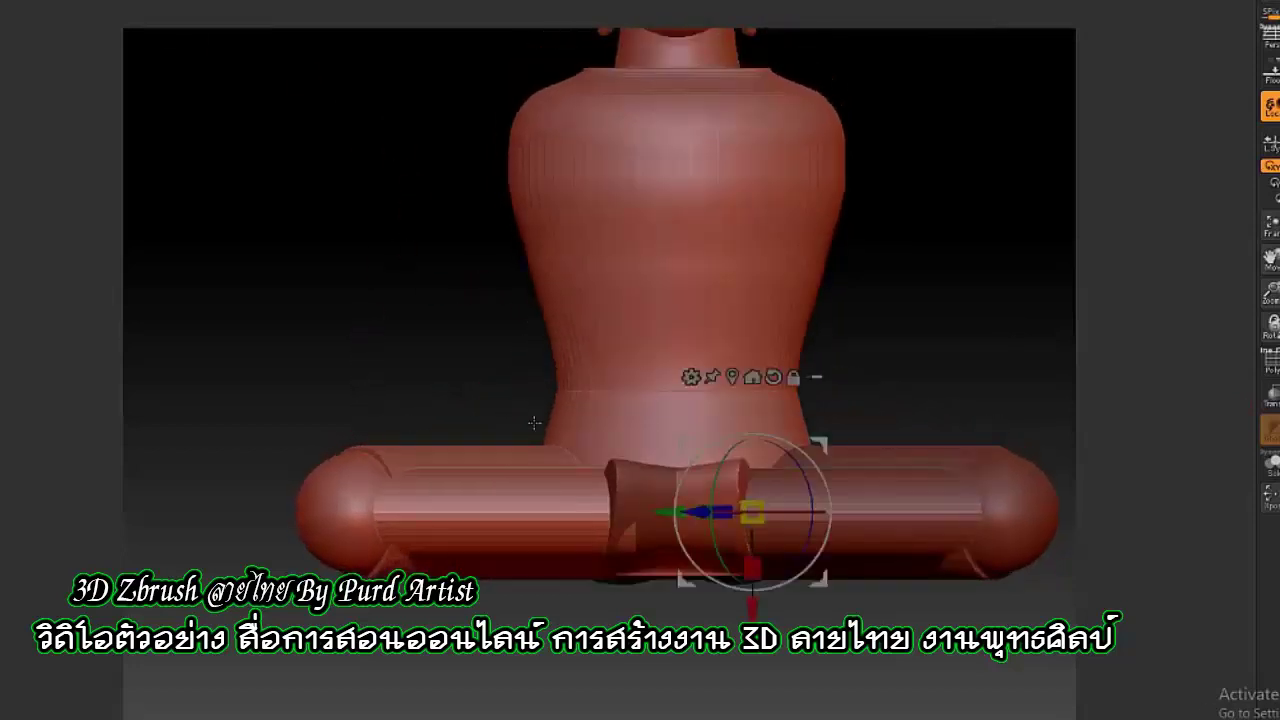
key(q)
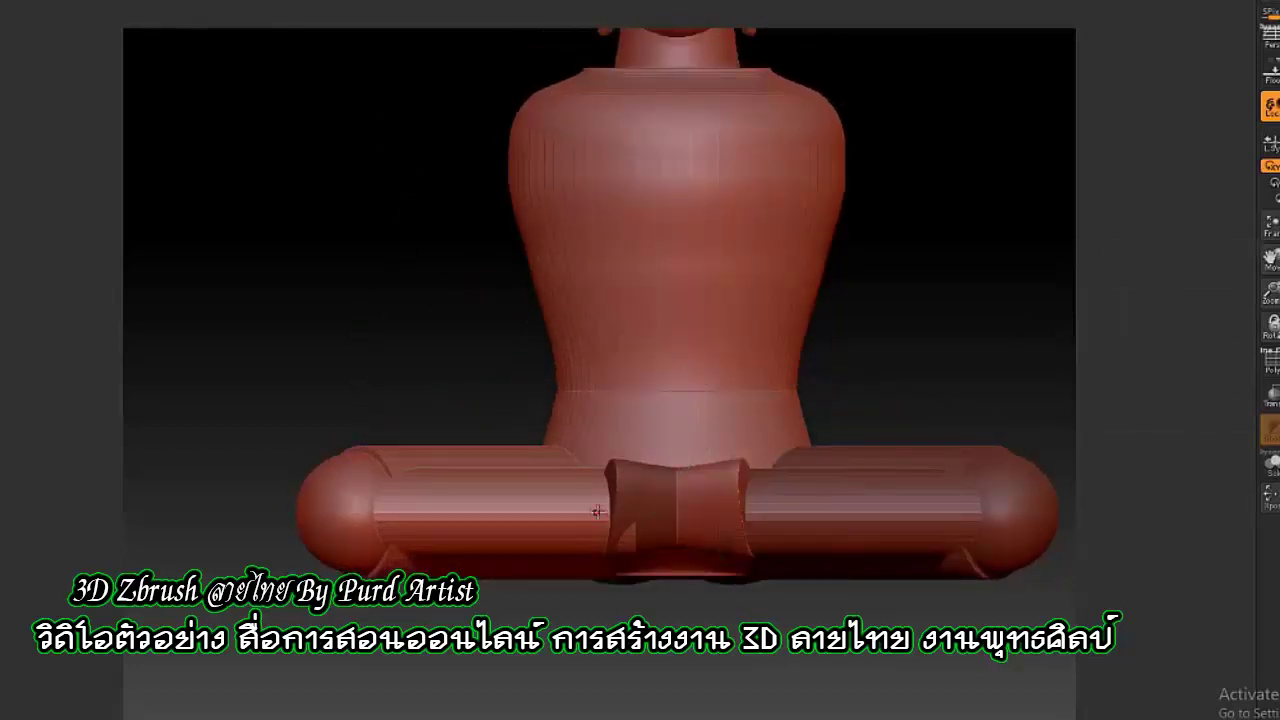
drag(415, 372, 405, 424)
key(w)
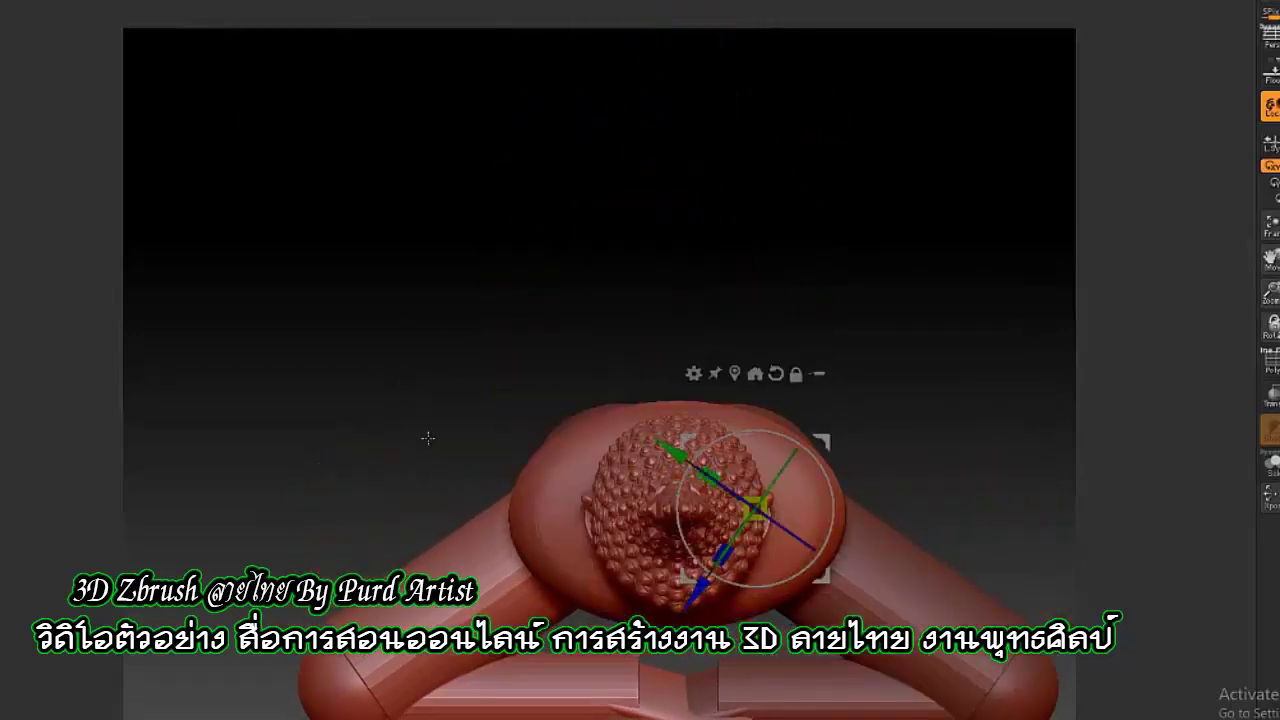
drag(428, 437, 431, 347)
key(q)
alt+drag(257, 77, 329, 344)
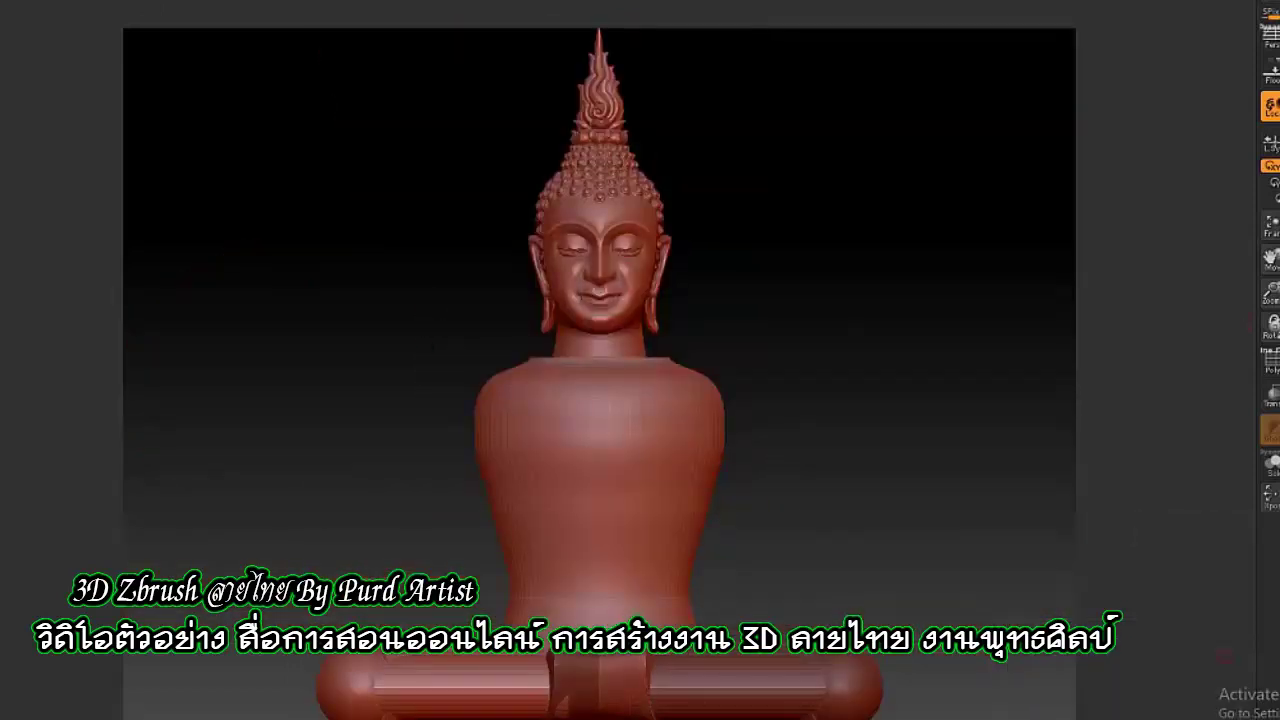
Insert a Cylinder3D beside the torso, tilting and shifting it into an upper-arm position
click(1245, 68)
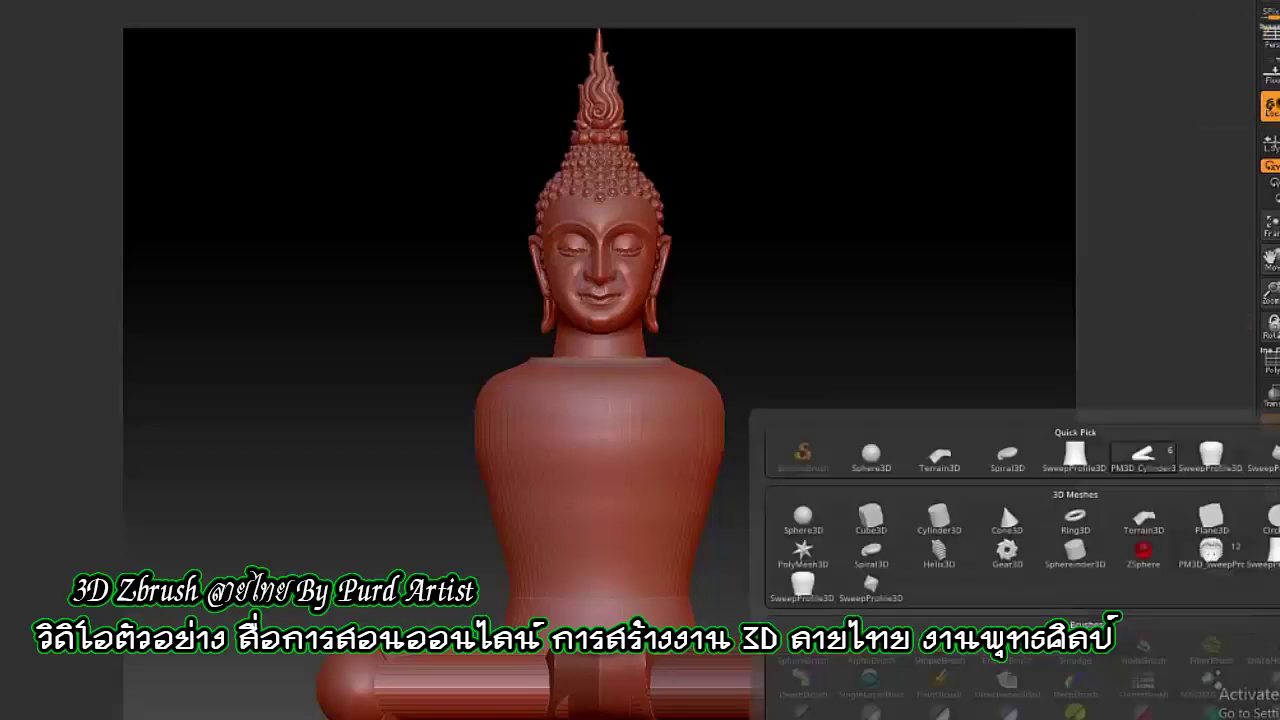
click(939, 519)
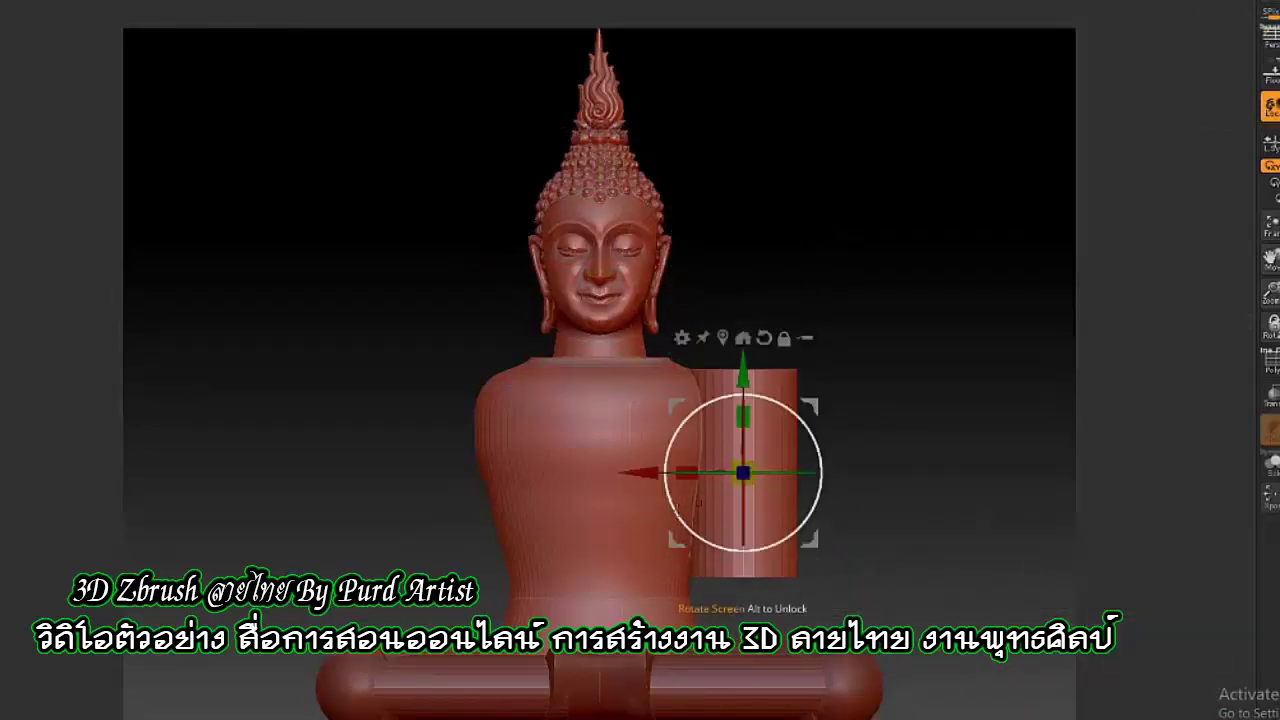
drag(800, 500, 770, 540)
drag(800, 500, 770, 545)
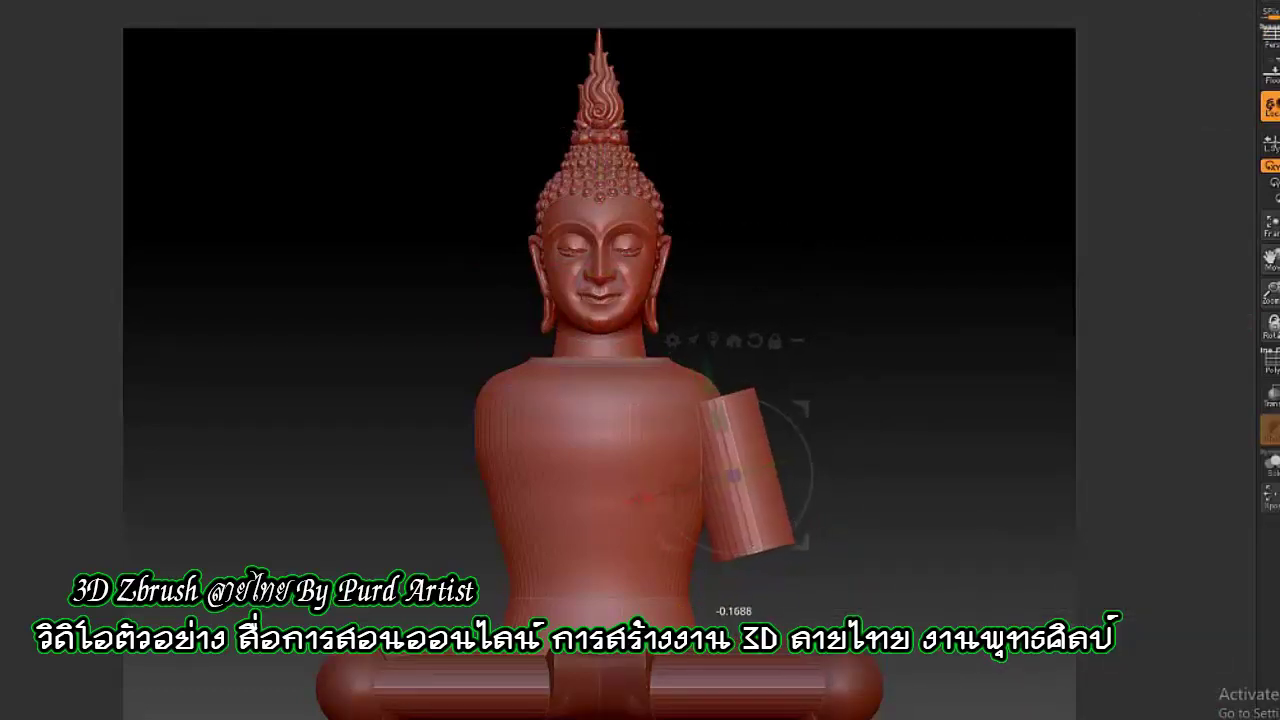
mouse_move(704, 375)
mouse_down()
mouse_move(708, 395)
mouse_move(731, 308)
mouse_up()
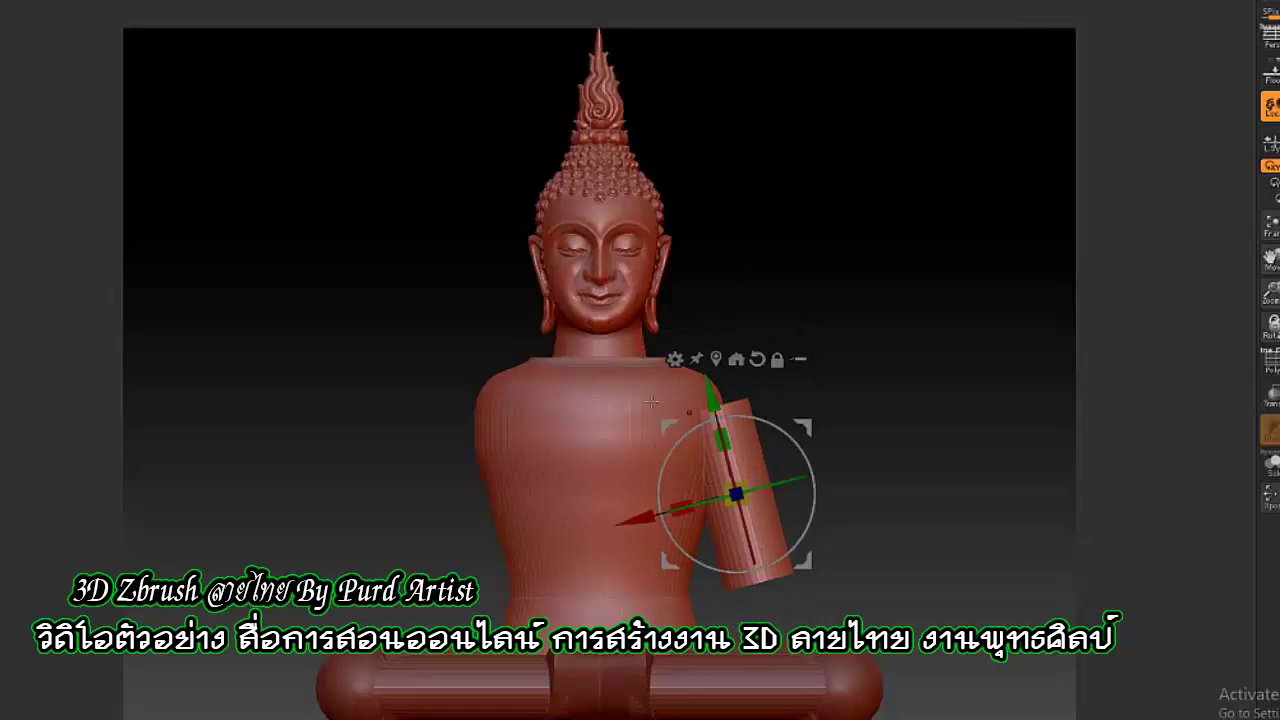
key(q)
key(w)
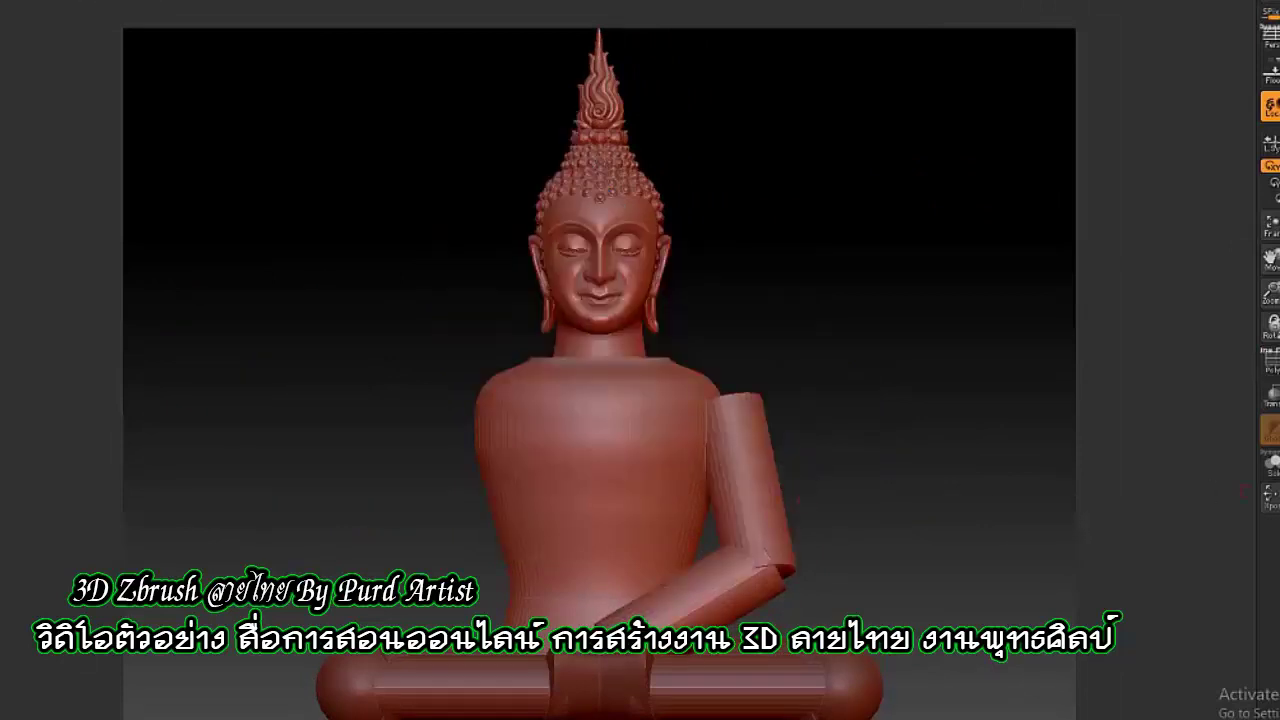
Replace the raised forearm with a new cylinder placed and angled at the shoulder
click(1200, 635)
click(1270, 530)
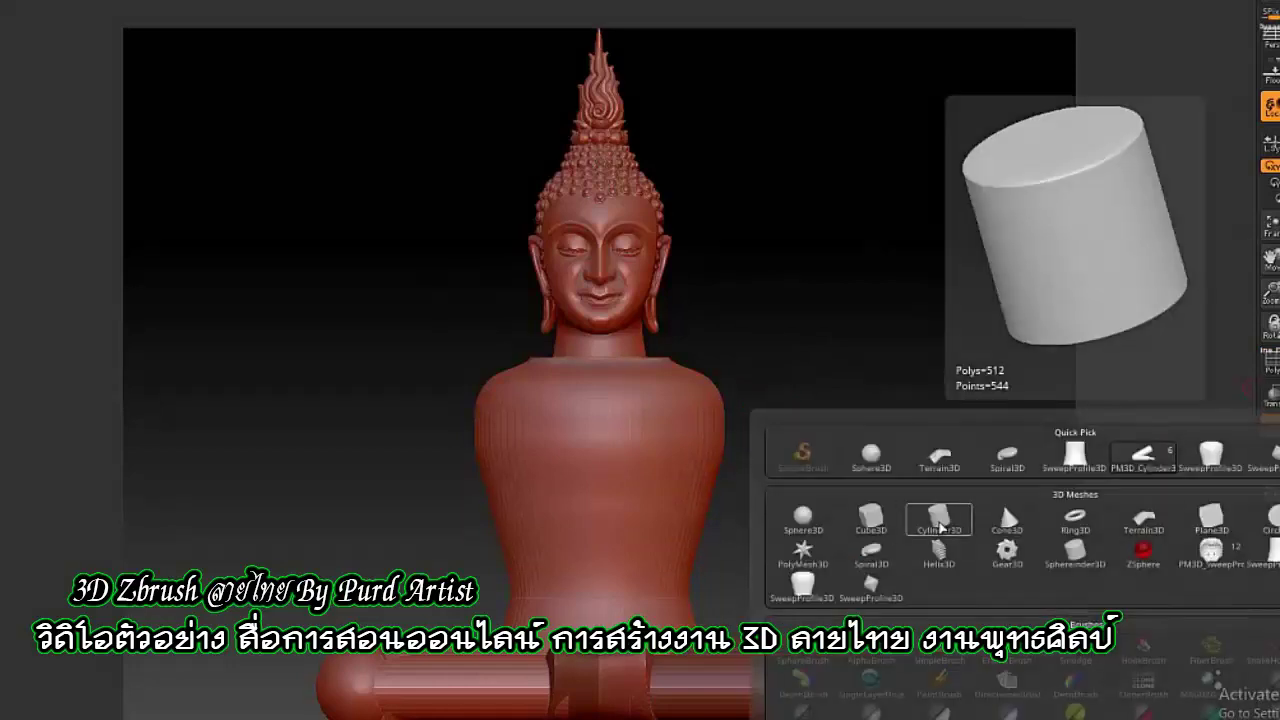
click(1002, 502)
mouse_move(597, 266)
mouse_down()
mouse_move(752, 265)
mouse_move(741, 470)
mouse_move(708, 441)
mouse_move(700, 400)
mouse_up()
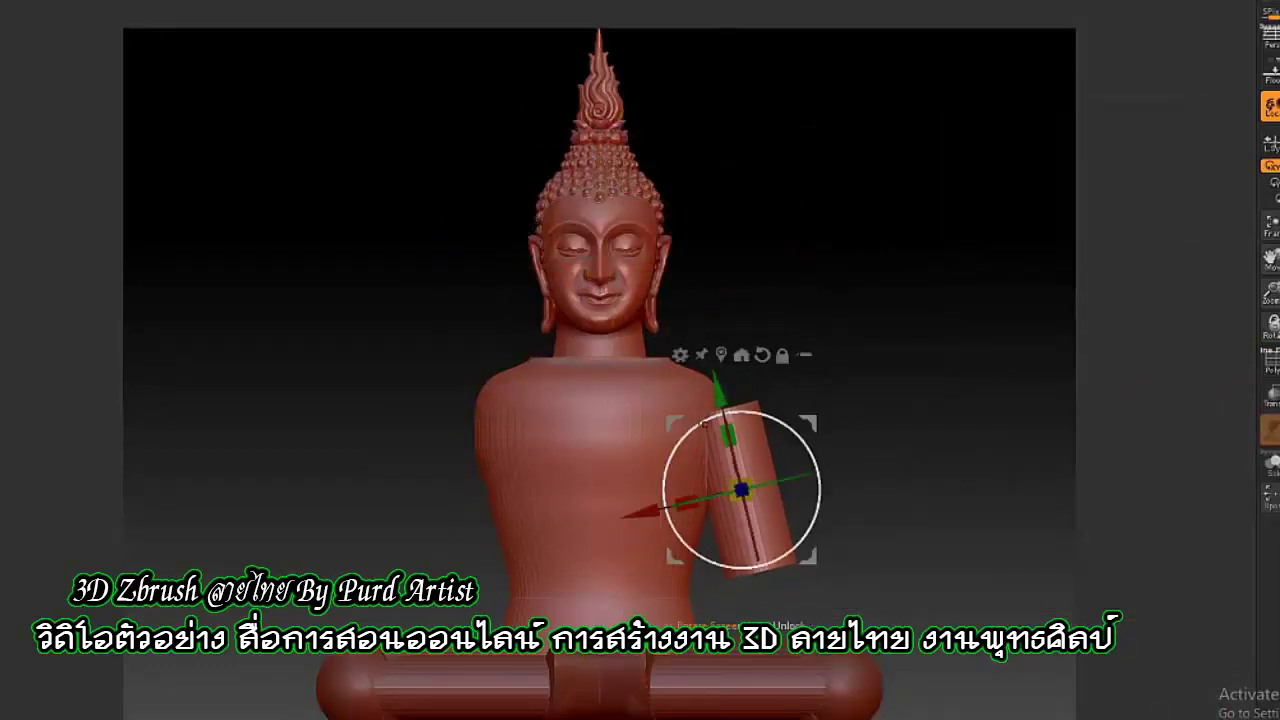
mouse_move(371, 385)
mouse_down()
mouse_move(520, 390)
mouse_move(573, 414)
mouse_move(471, 426)
mouse_move(543, 367)
mouse_up()
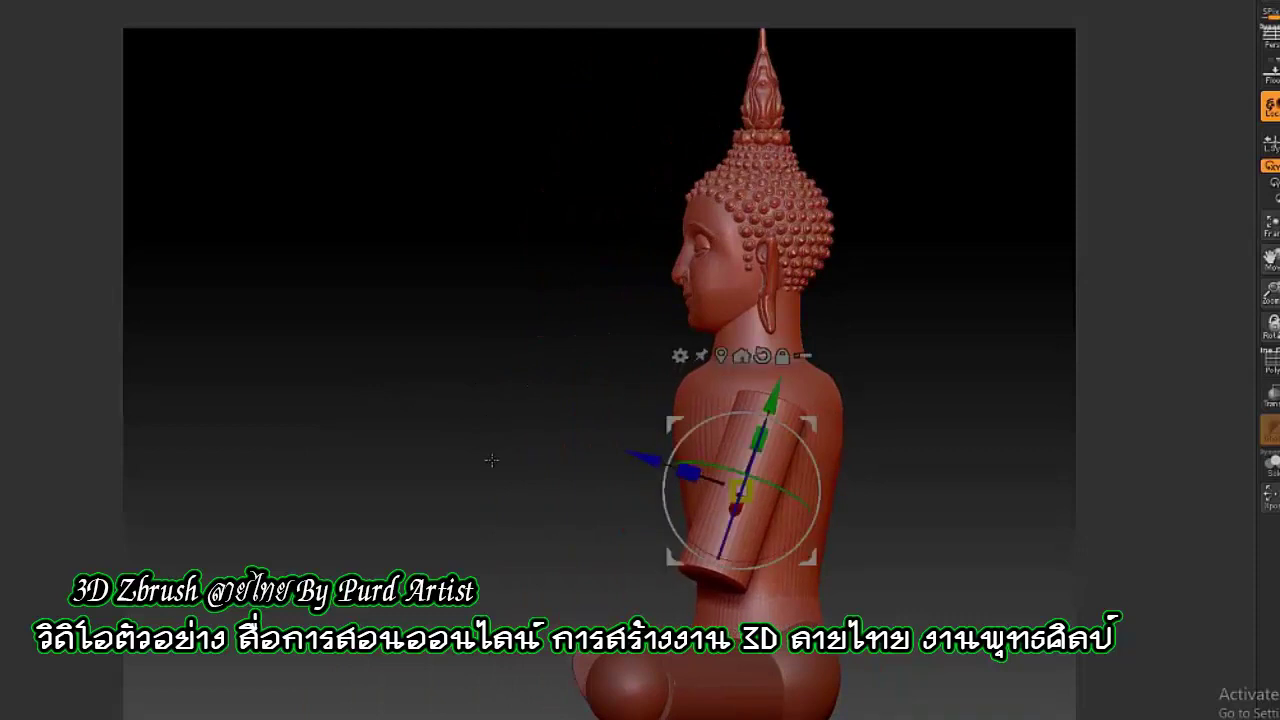
shift+drag(735, 455, 1257, 416)
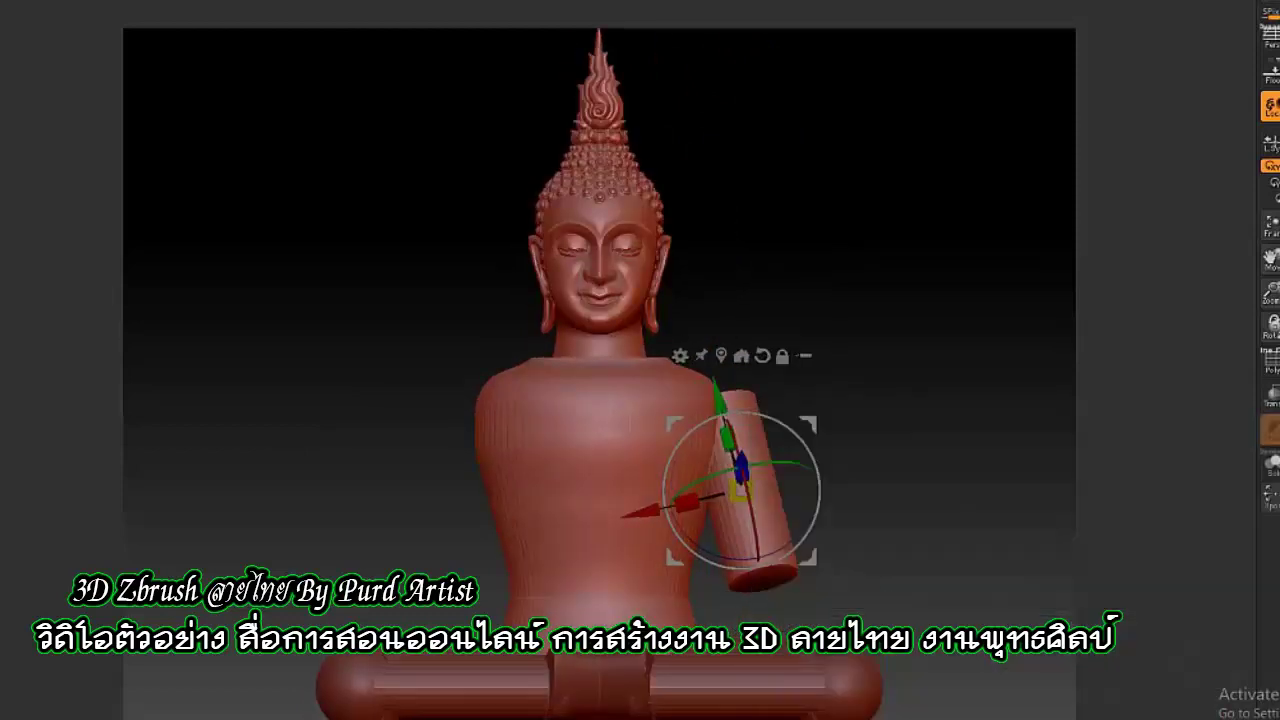
Add another cylinder, move it down to the elbow and angle it toward the lap
click(1006, 523)
drag(594, 263, 728, 263)
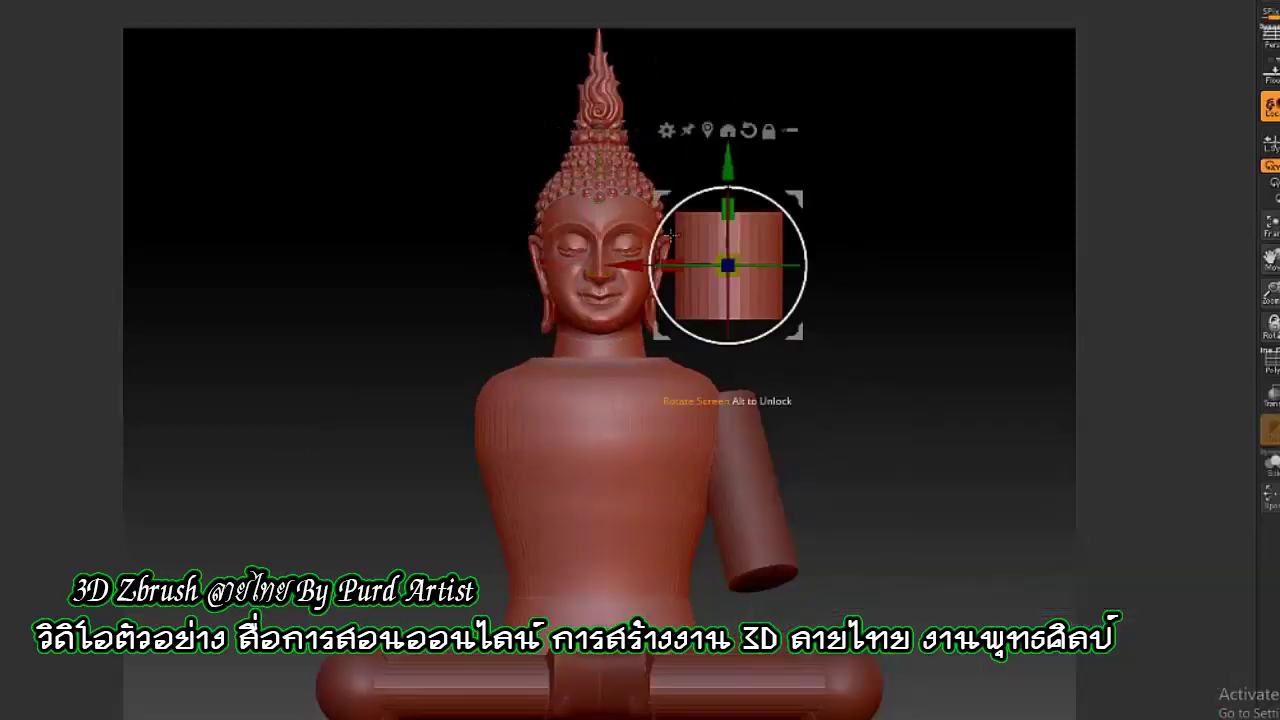
mouse_move(718, 197)
mouse_down()
mouse_move(760, 578)
mouse_move(742, 590)
mouse_up()
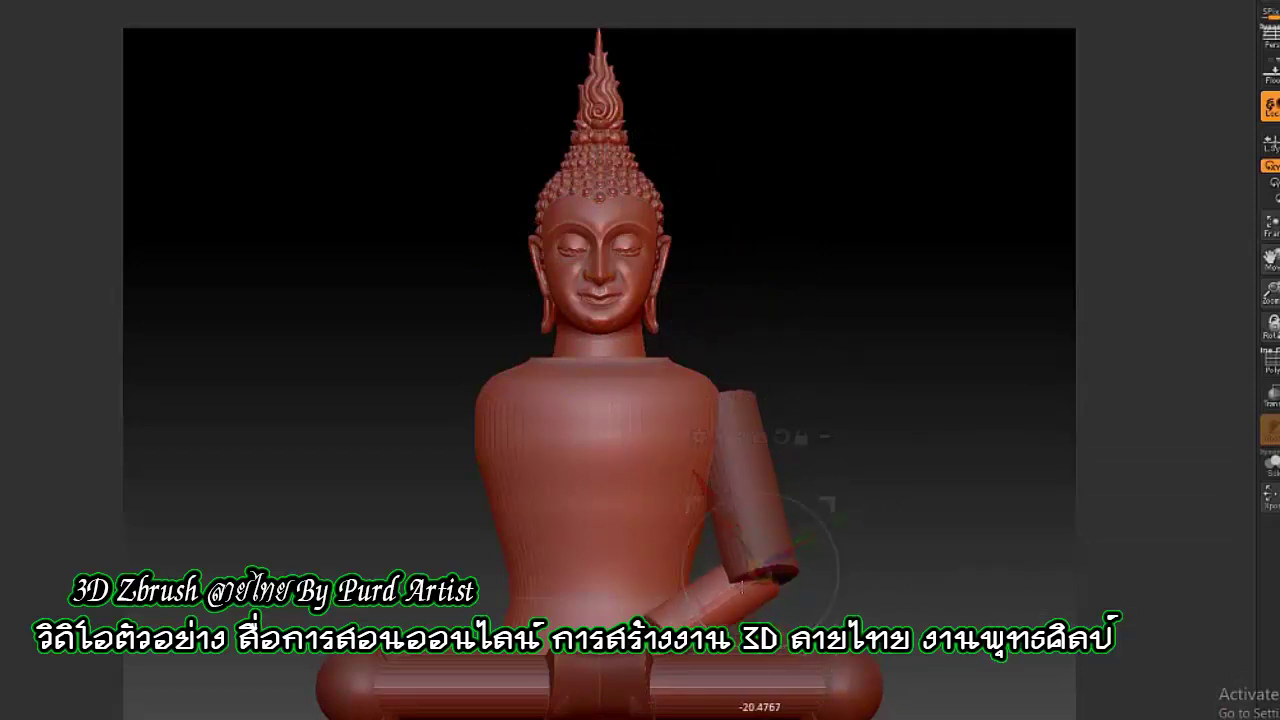
drag(795, 545, 760, 590)
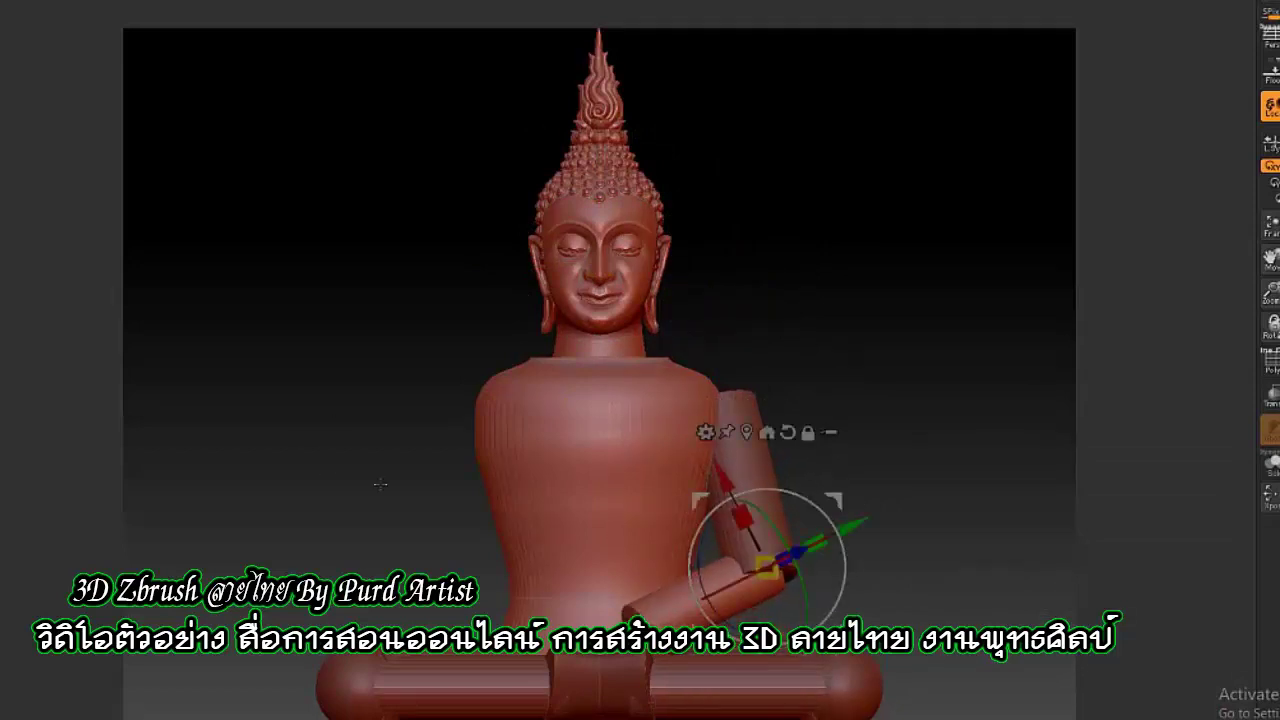
drag(960, 480, 380, 497)
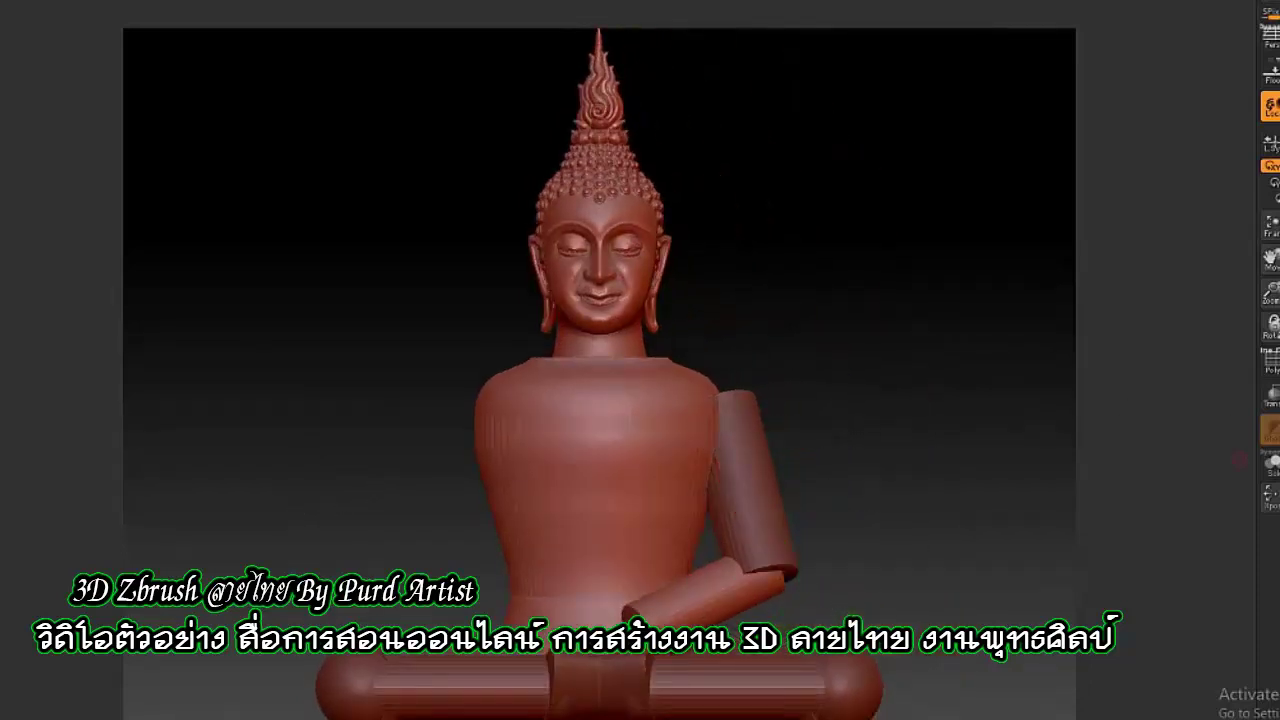
key(ctrl+z)
key(ctrl+z)
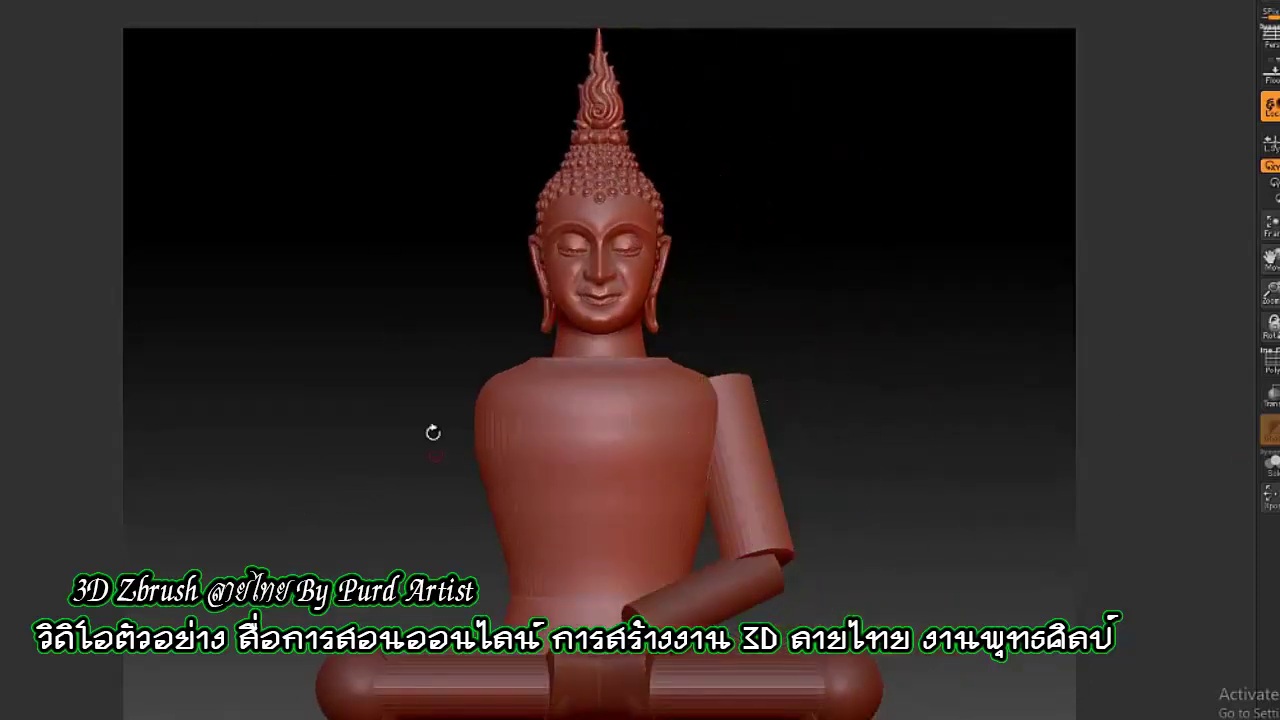
key(ctrl+z)
key(ctrl+z)
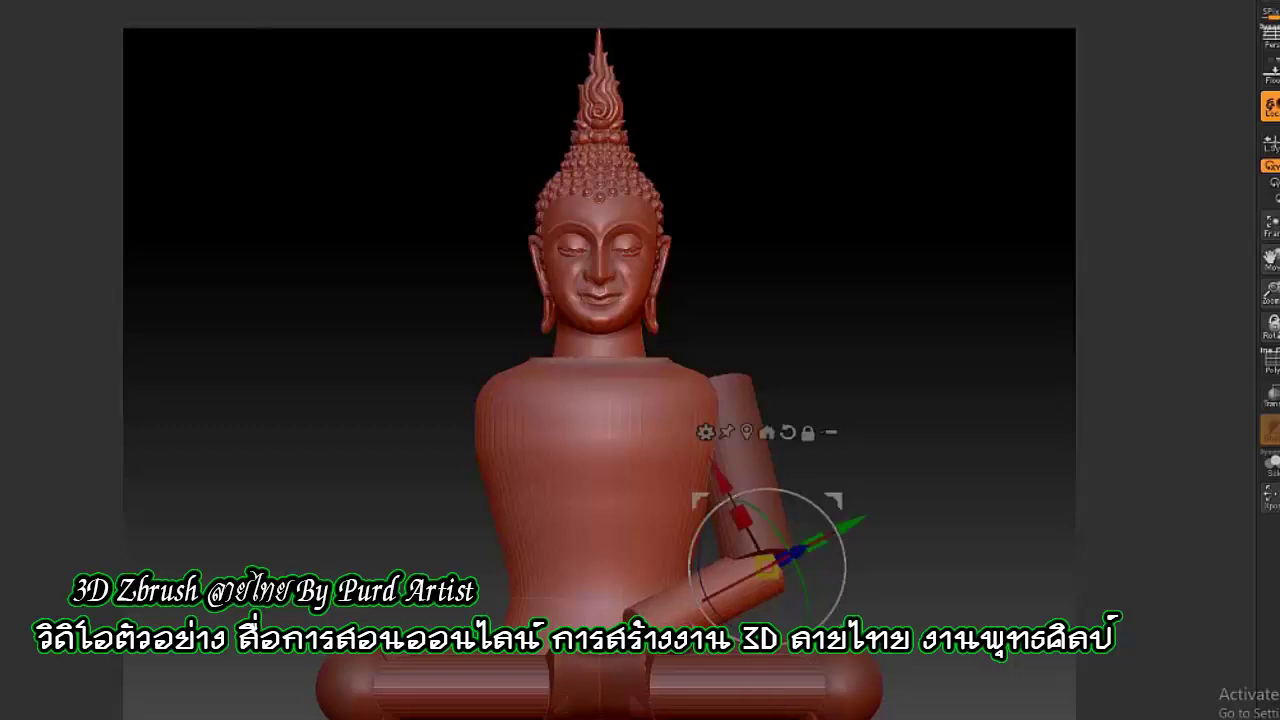
key(ctrl+z)
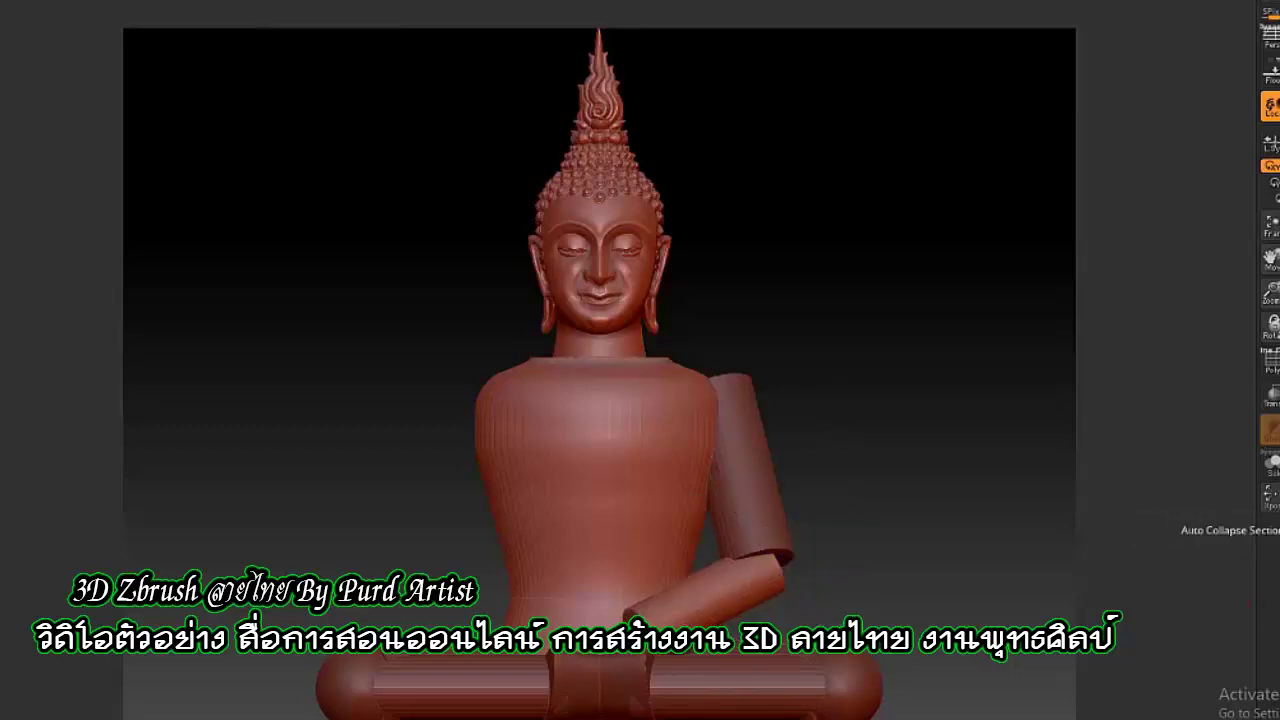
Add a Sphere3D onto the shoulder and inspect it from side and three-quarter views
click(864, 458)
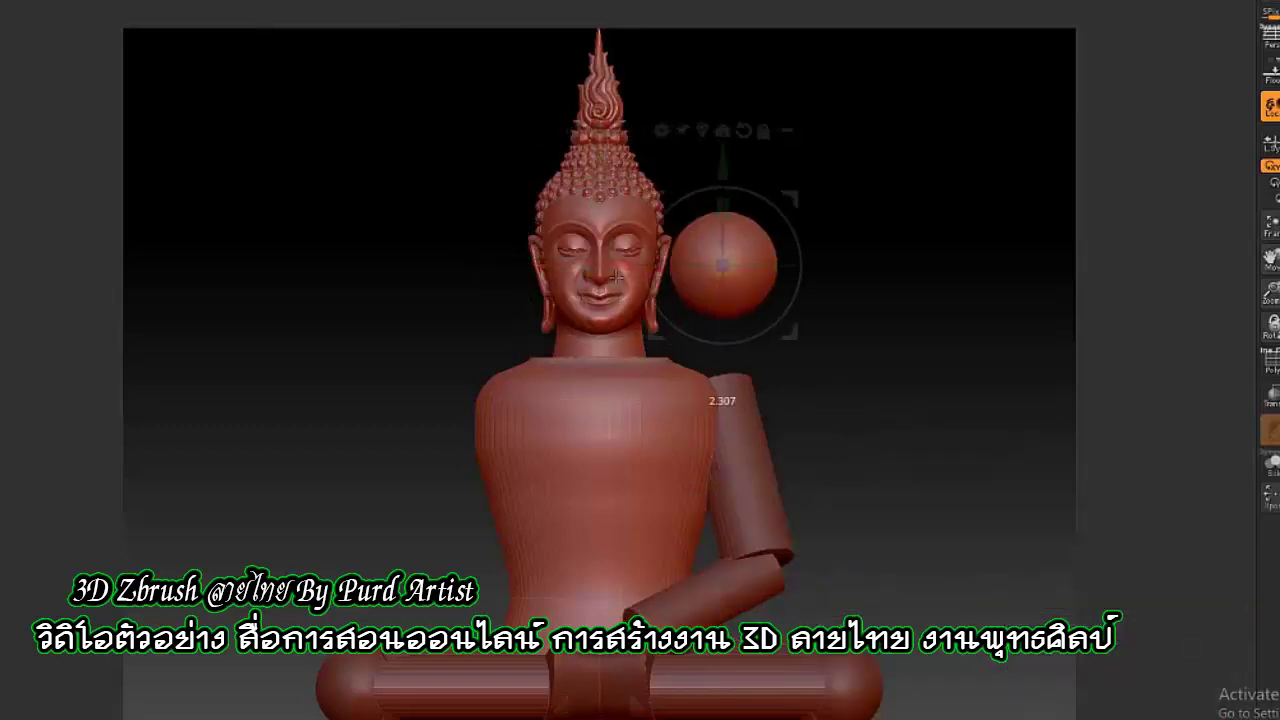
drag(722, 265, 722, 394)
drag(820, 400, 625, 403)
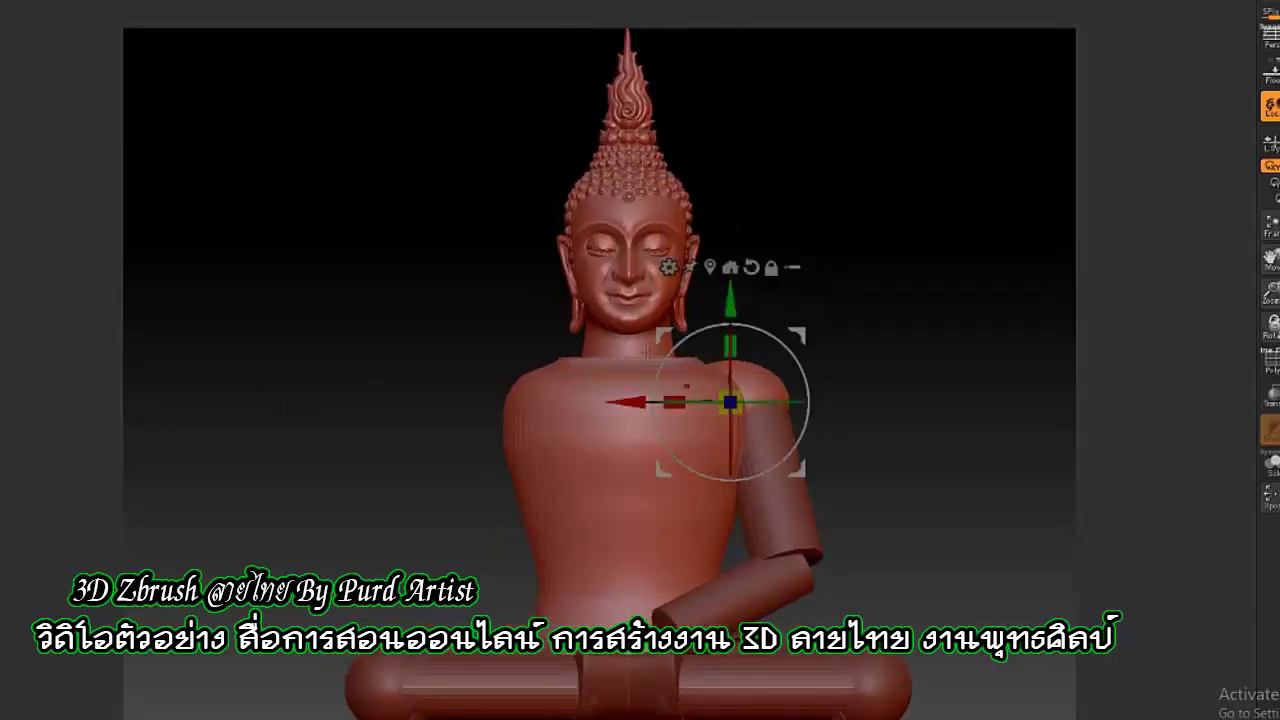
mouse_move(388, 310)
mouse_down()
mouse_move(311, 334)
mouse_move(371, 323)
mouse_move(401, 221)
mouse_up()
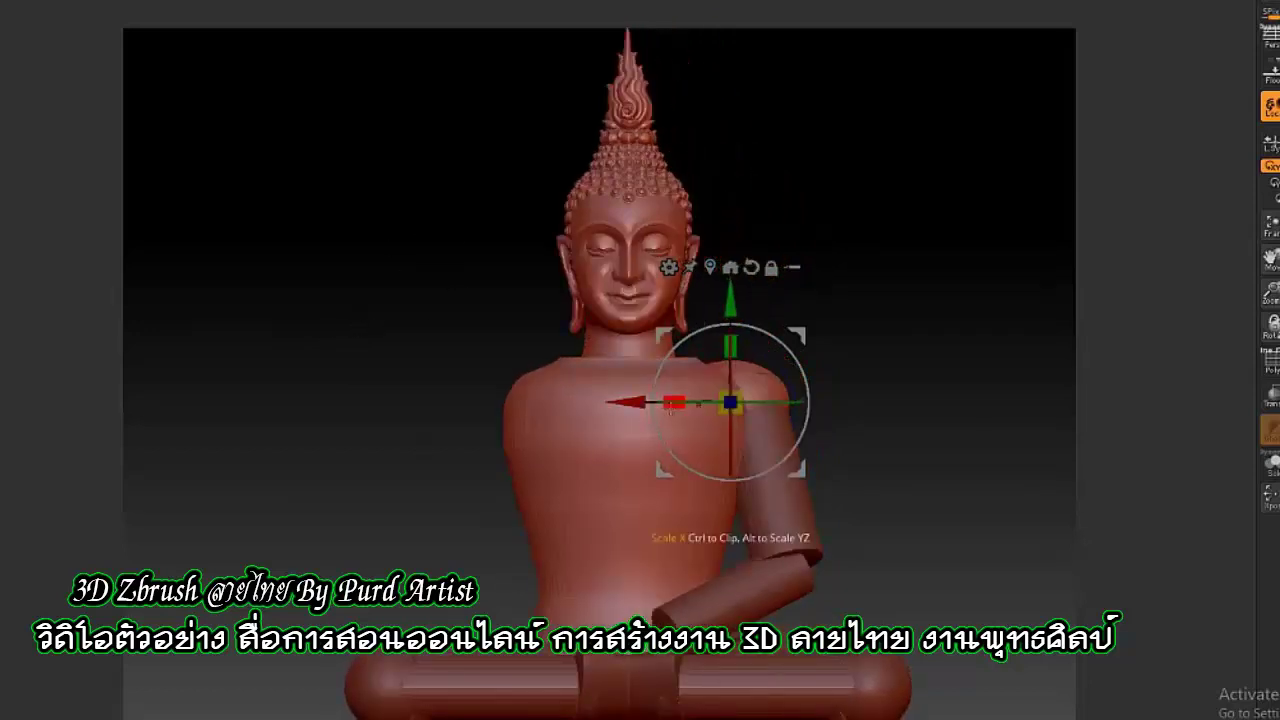
drag(375, 350, 394, 353)
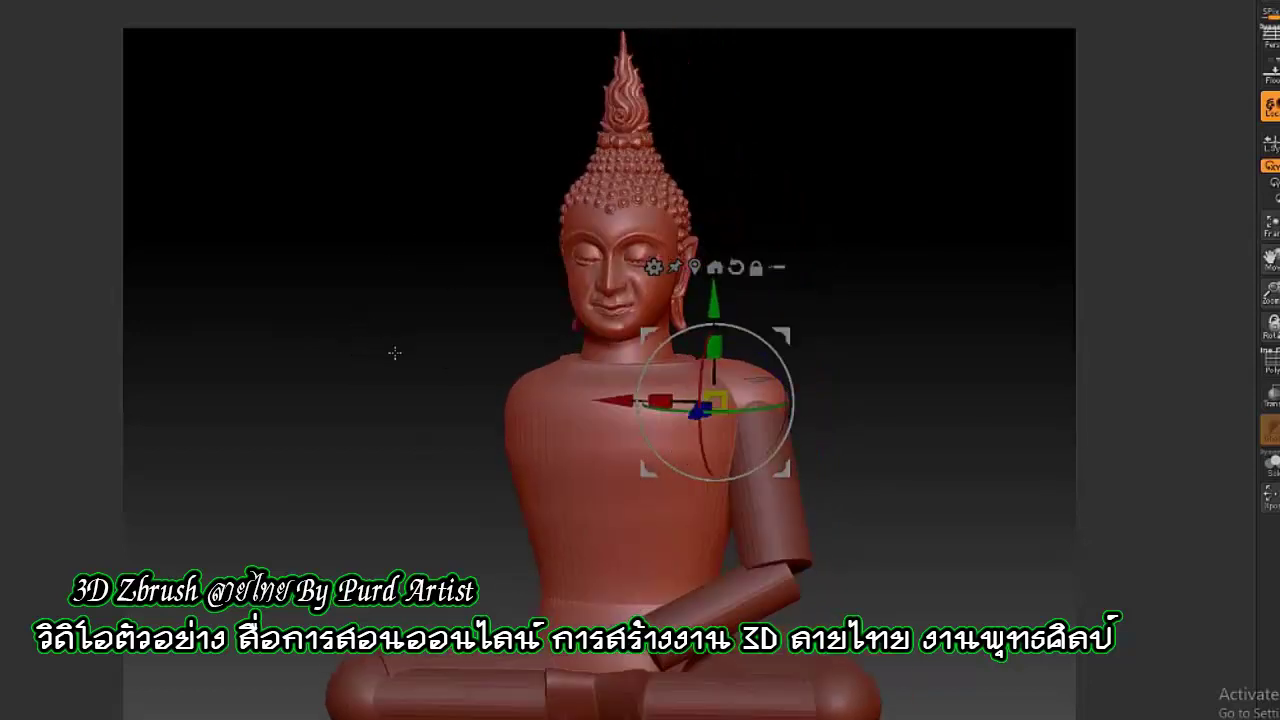
Rotate the arm lower toward the lap, checking it in side profile
drag(714, 400, 783, 470)
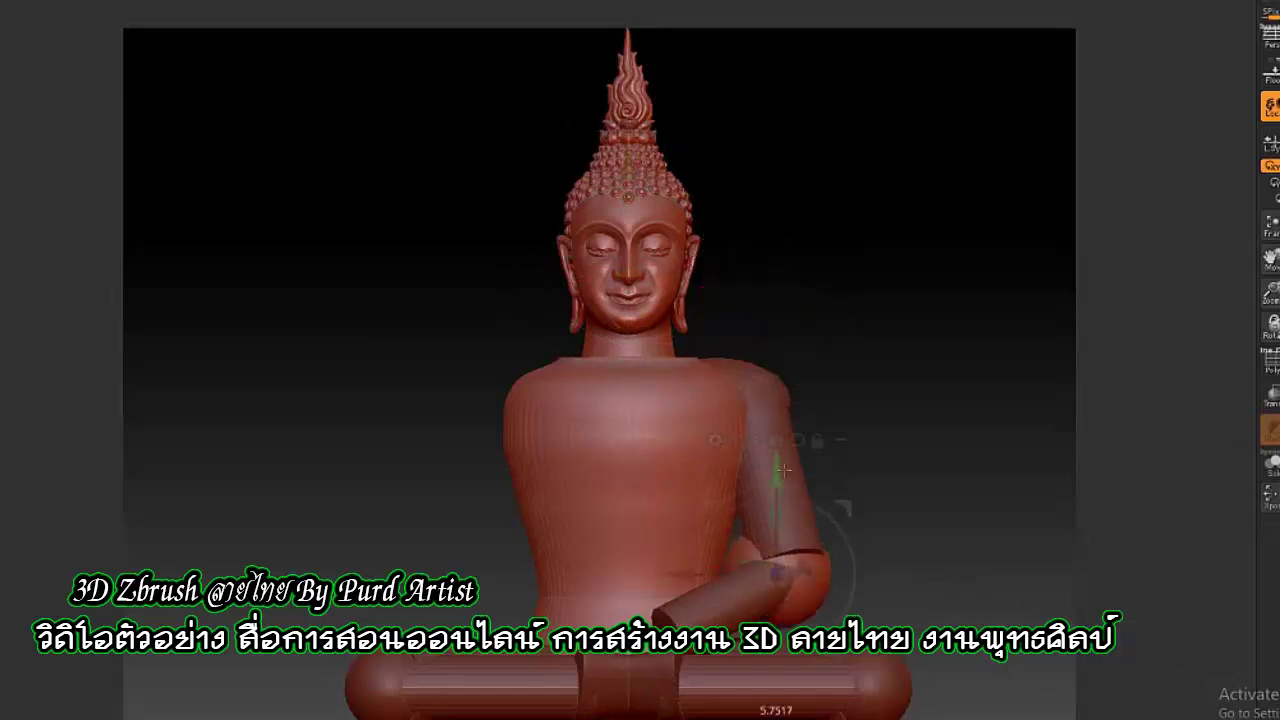
drag(409, 457, 560, 460)
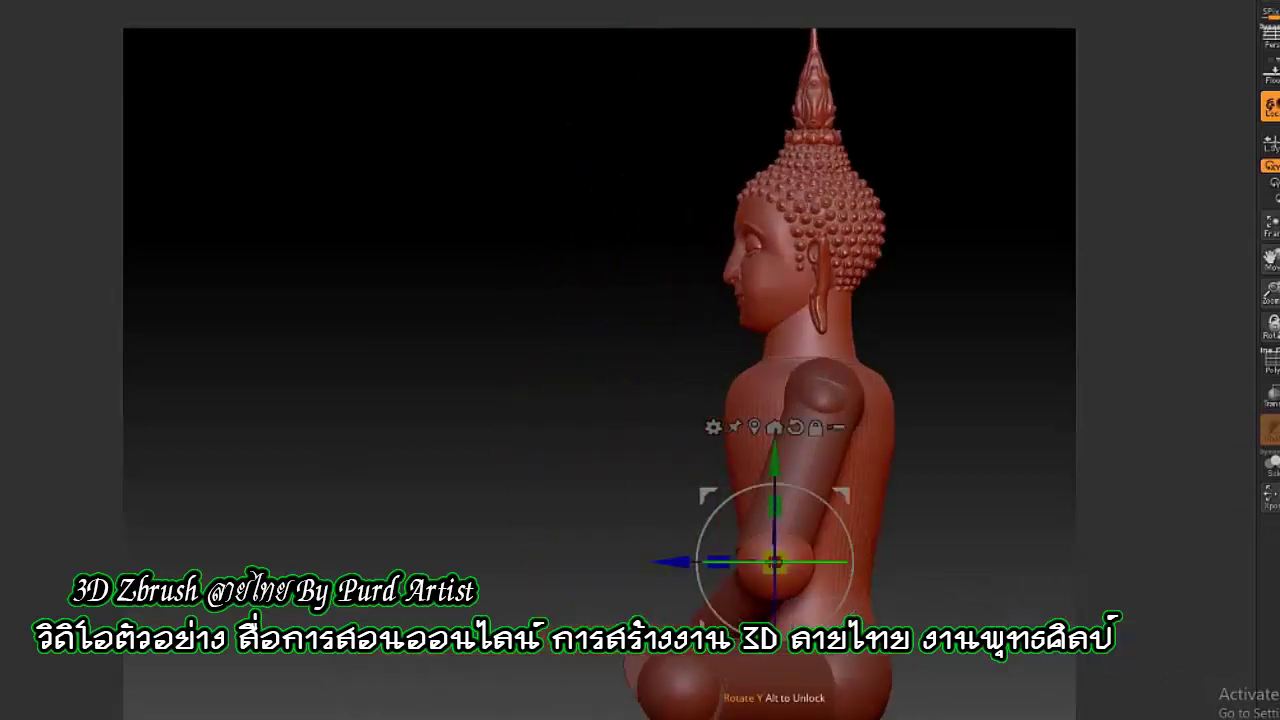
drag(773, 563, 760, 600)
drag(509, 500, 553, 396)
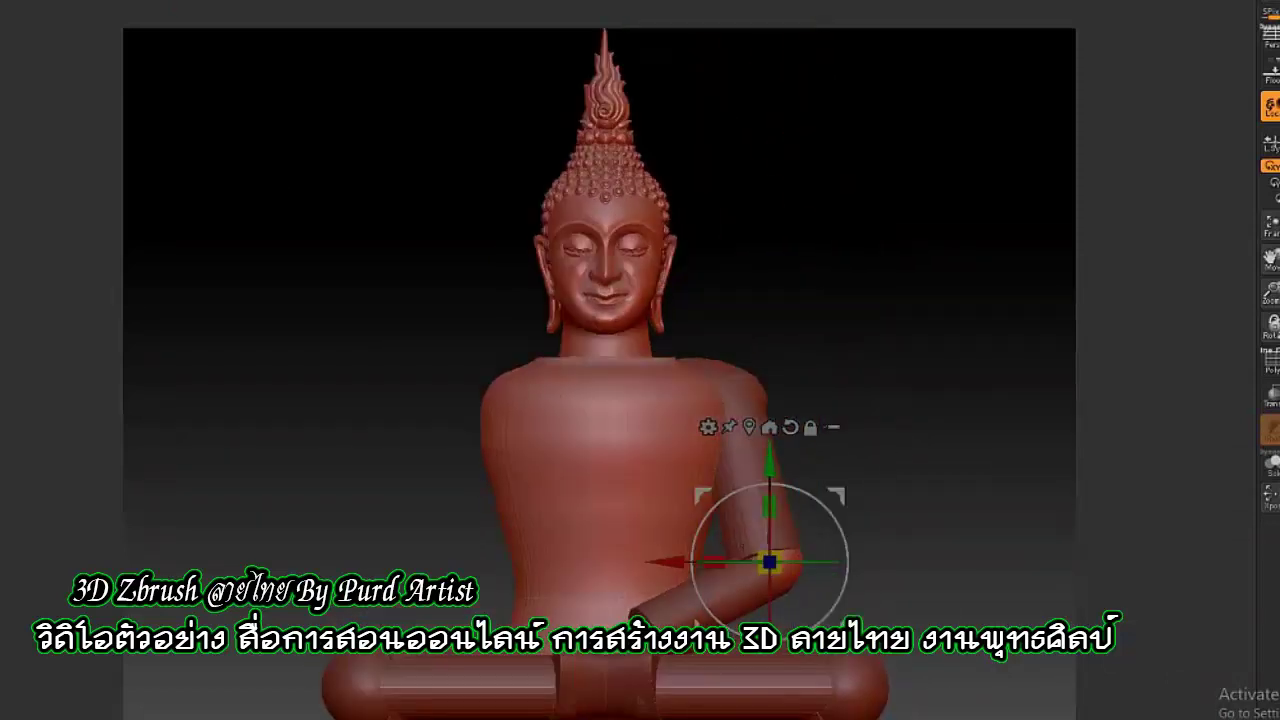
key(q)
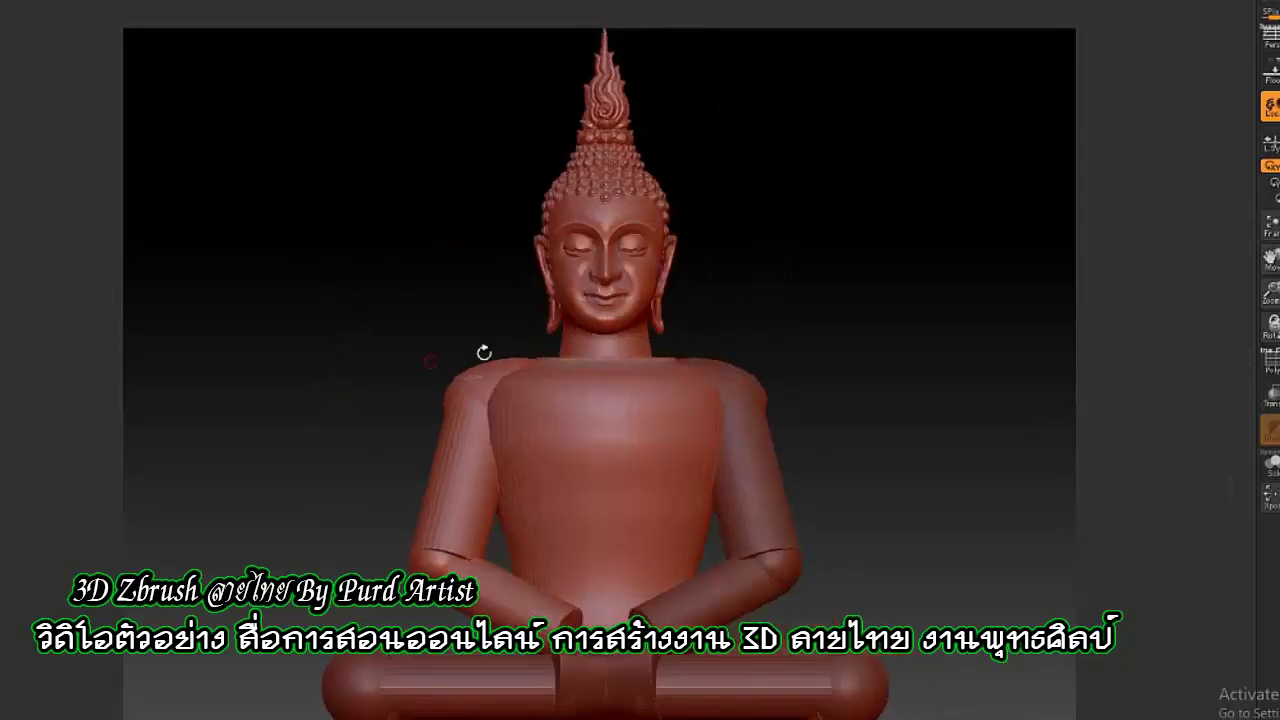
Toggle Polyframe, confirm the merge, and rotate the left forearm down toward the lap
key(shift+f)
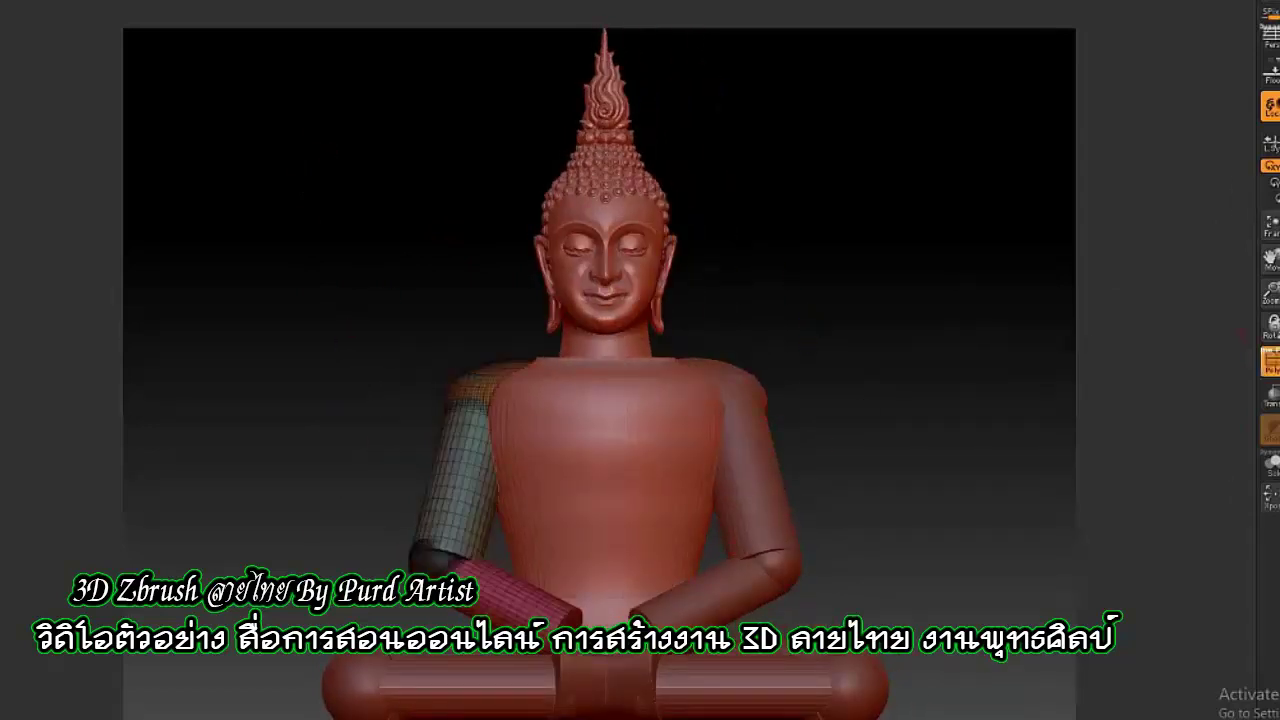
click(1245, 420)
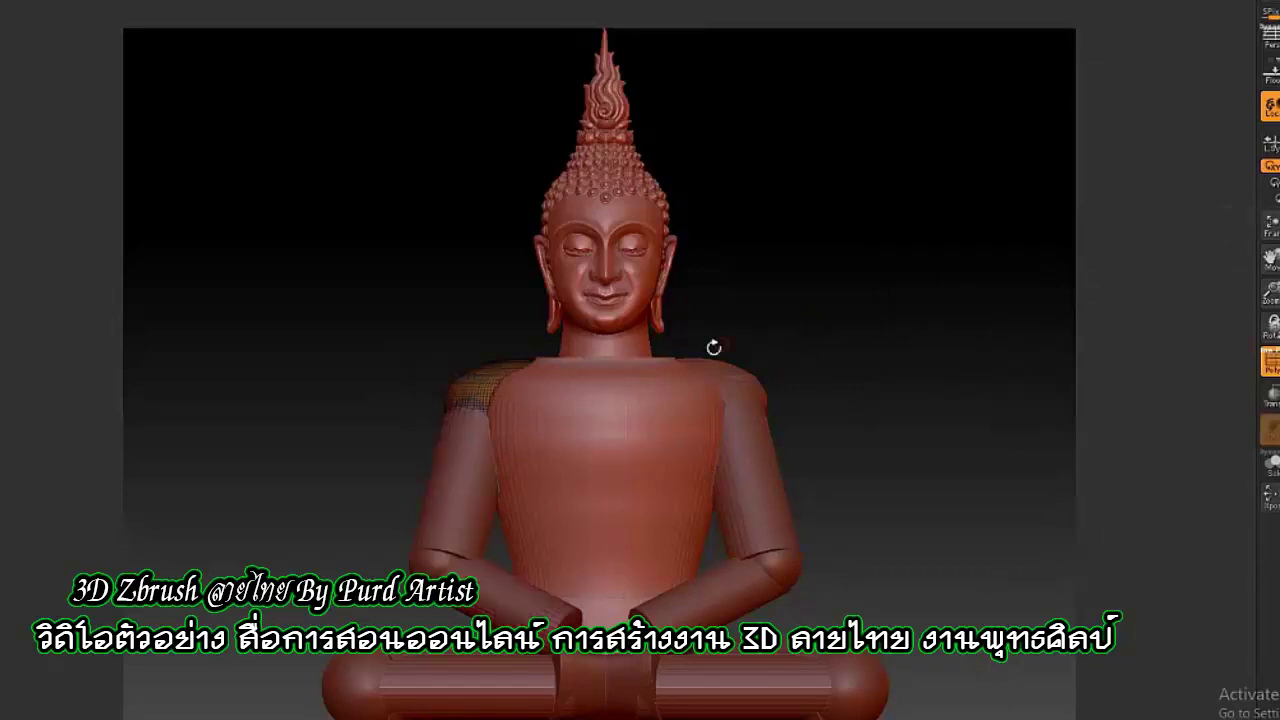
key(w)
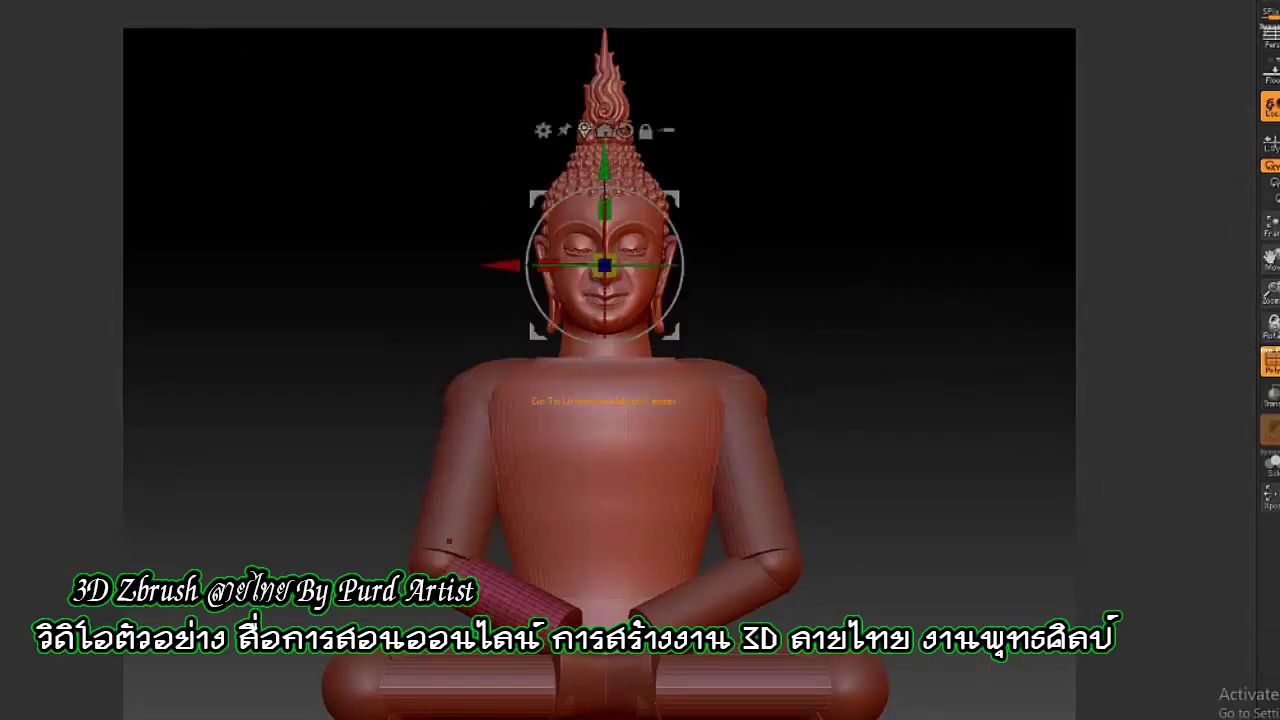
alt+click(470, 590)
mouse_move(492, 511)
alt+mouse_down()
mouse_move(429, 516)
mouse_move(436, 565)
alt+mouse_up()
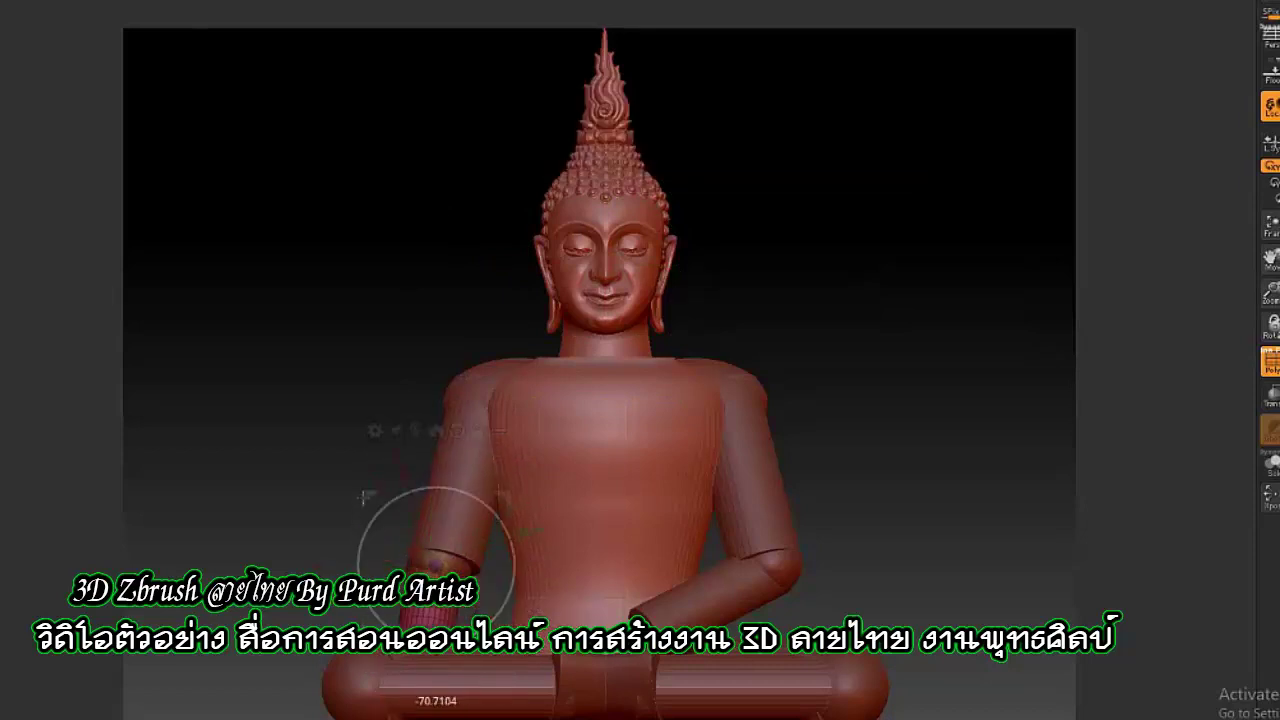
drag(850, 450, 1000, 450)
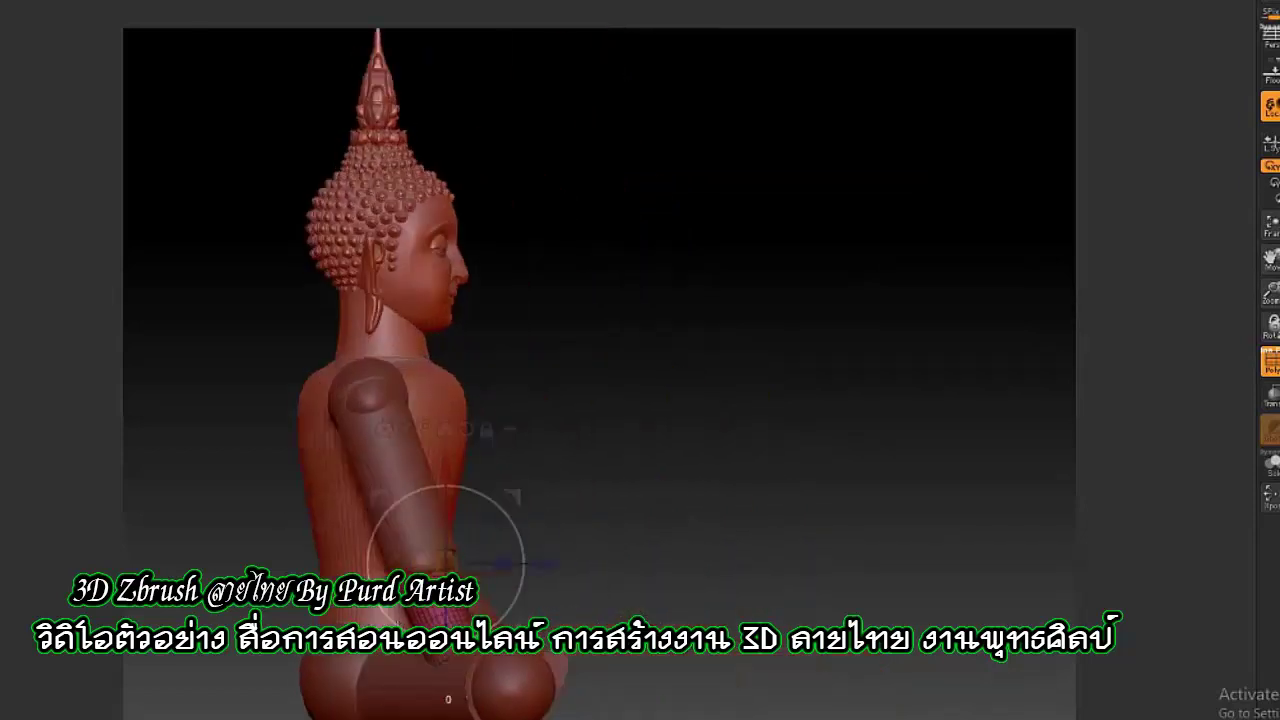
drag(600, 520, 428, 530)
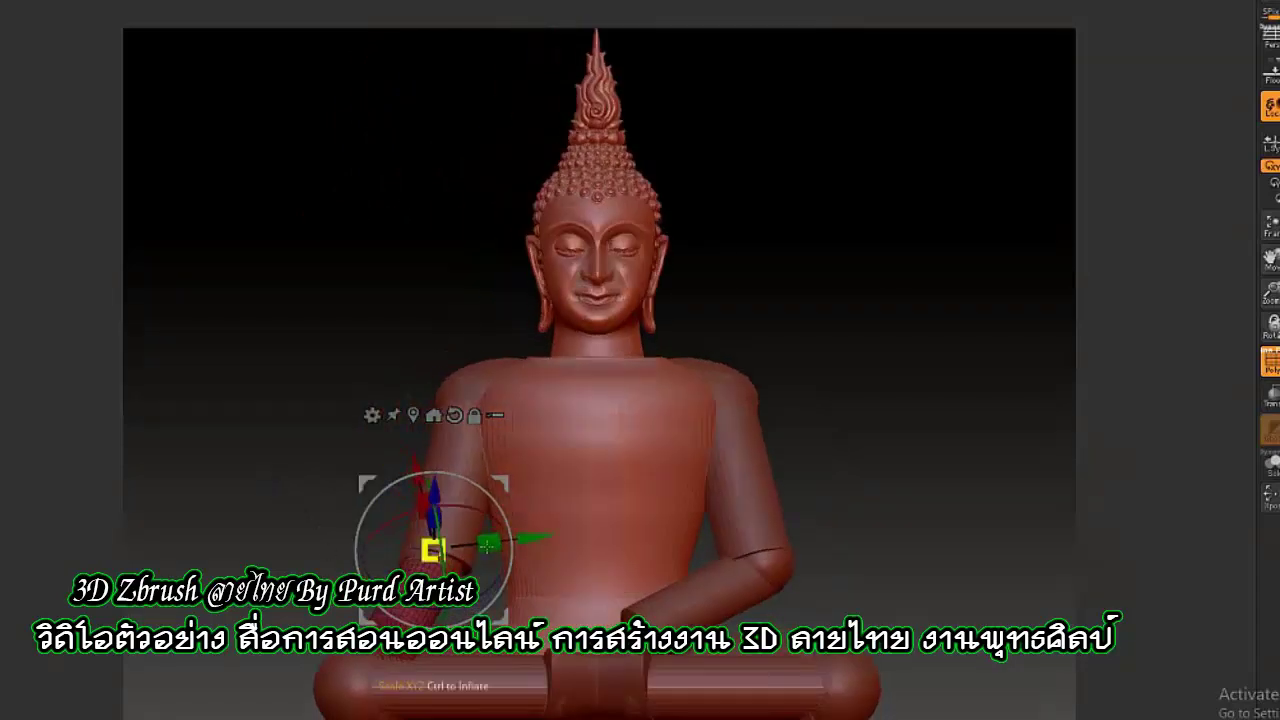
key(q)
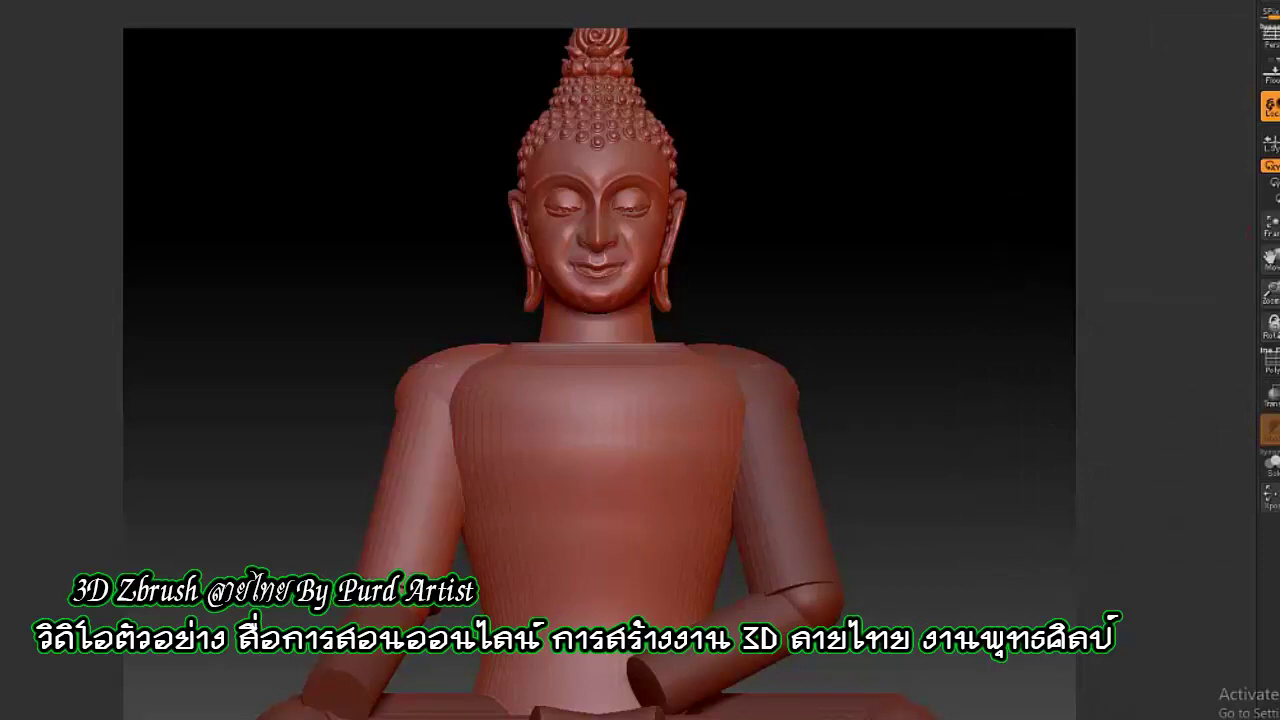
Insert a Cube3D and scale it into a wide block across the upper chest
alt+drag(263, 458, 266, 380)
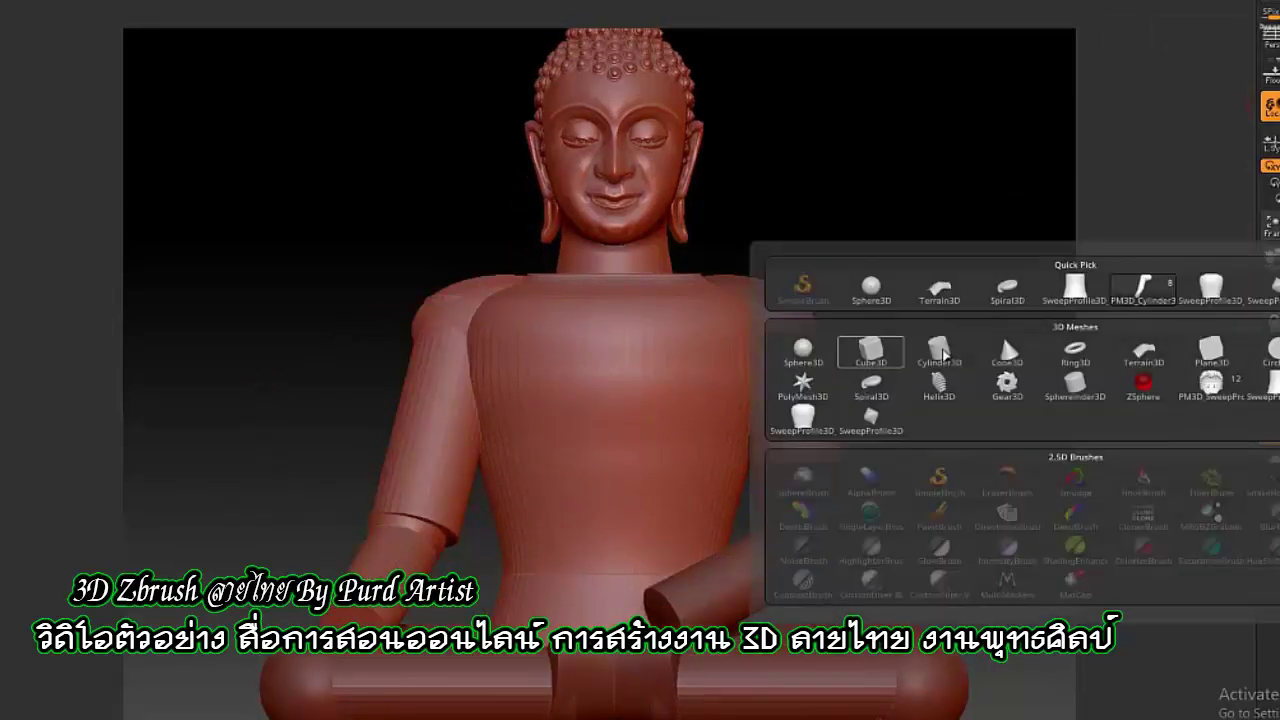
click(1001, 334)
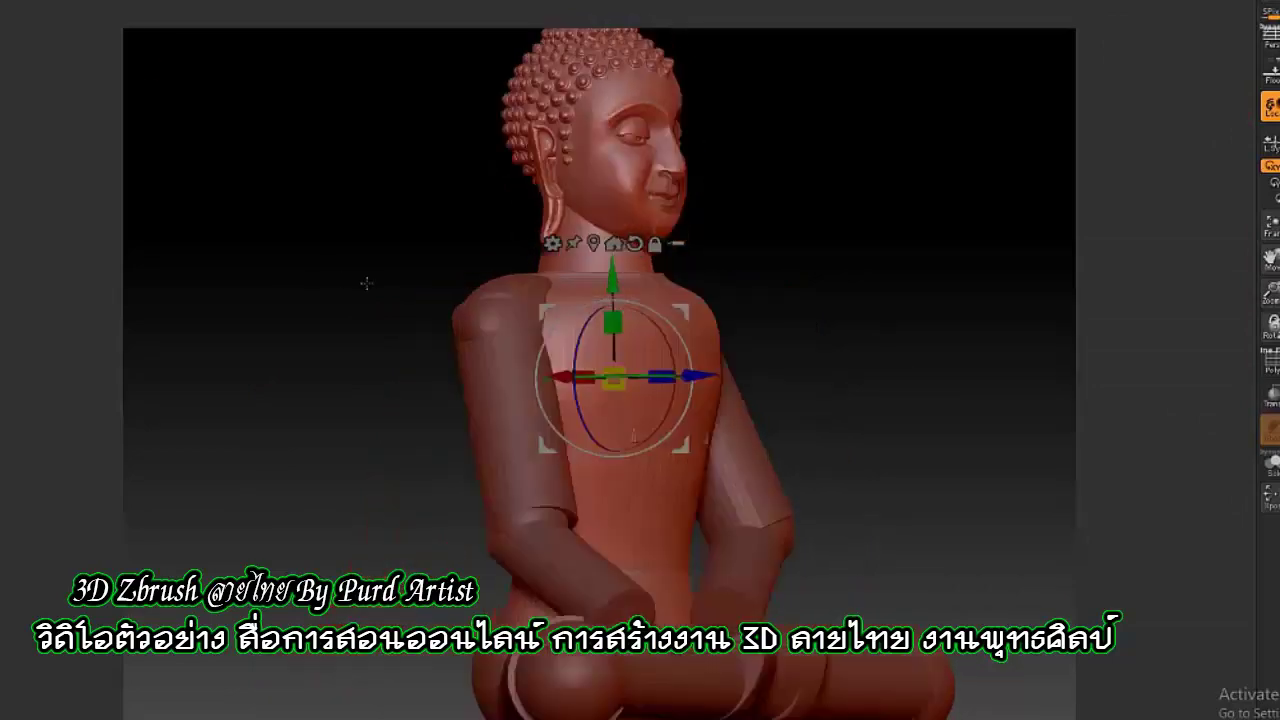
drag(363, 283, 560, 290)
drag(686, 338, 530, 385)
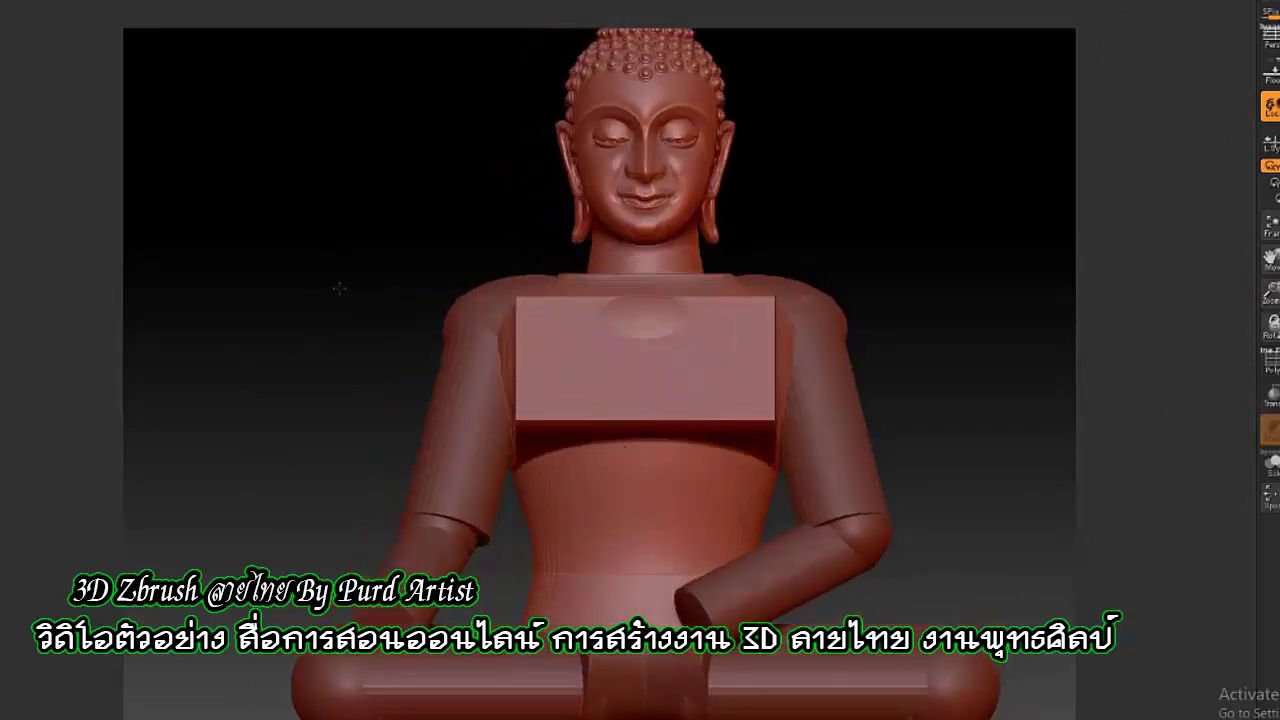
mouse_move(530, 385)
right_down()
mouse_move(652, 375)
mouse_move(386, 211)
mouse_move(616, 349)
right_up()
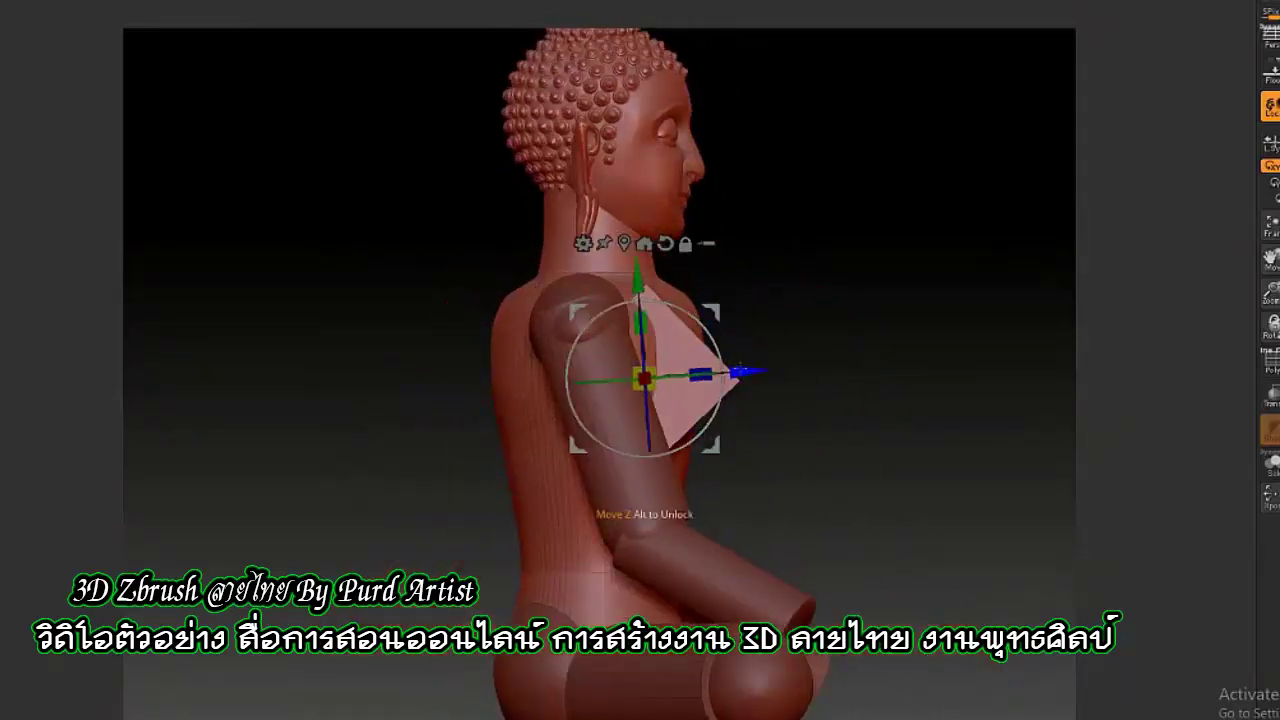
right_drag(740, 372, 286, 375)
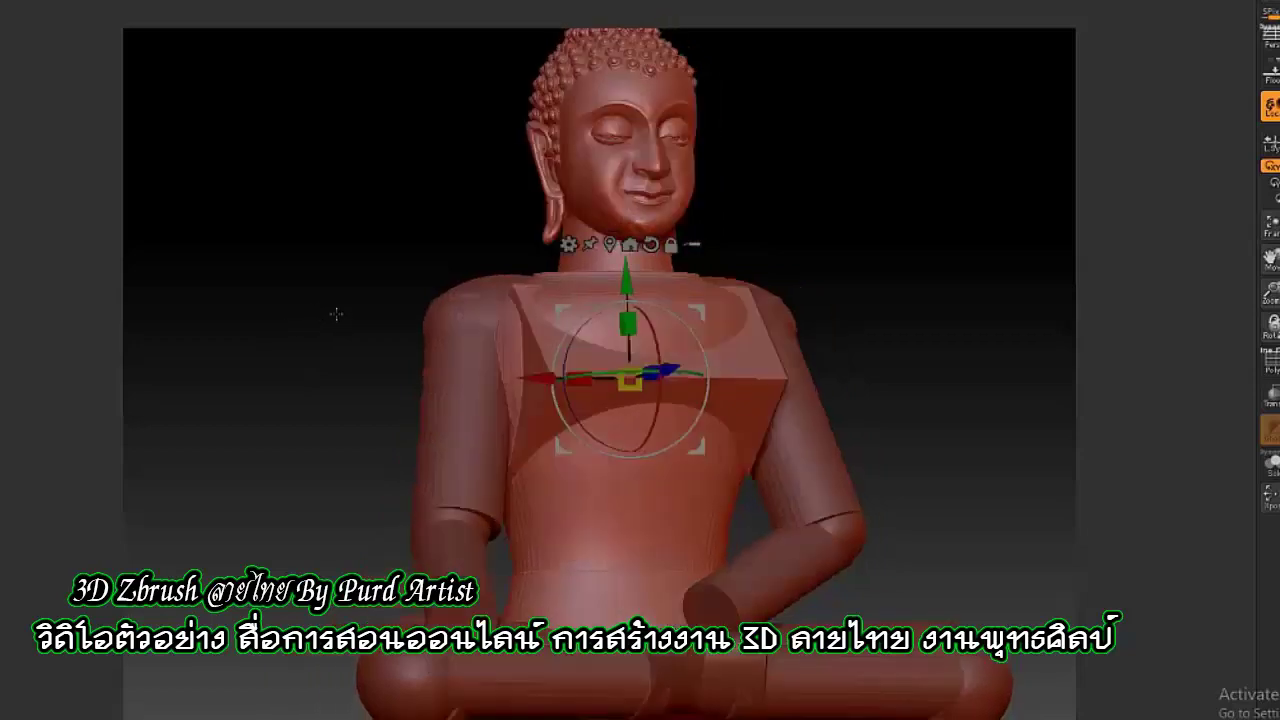
key(q)
mouse_move(383, 251)
mouse_down()
mouse_move(383, 376)
mouse_move(757, 457)
mouse_up()
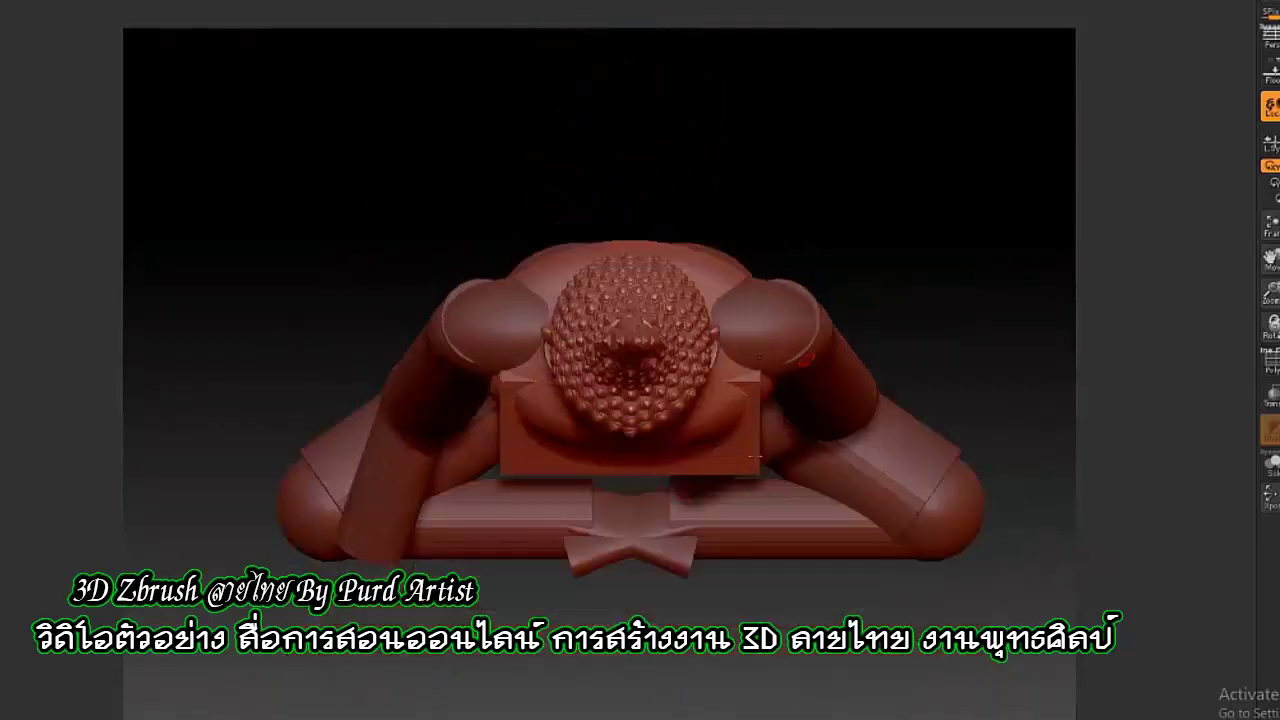
Pick a clip brush and draw clip lines across the model
key(b)
click(200, 92)
ctrl+shift+drag(718, 460, 740, 440)
key(b)
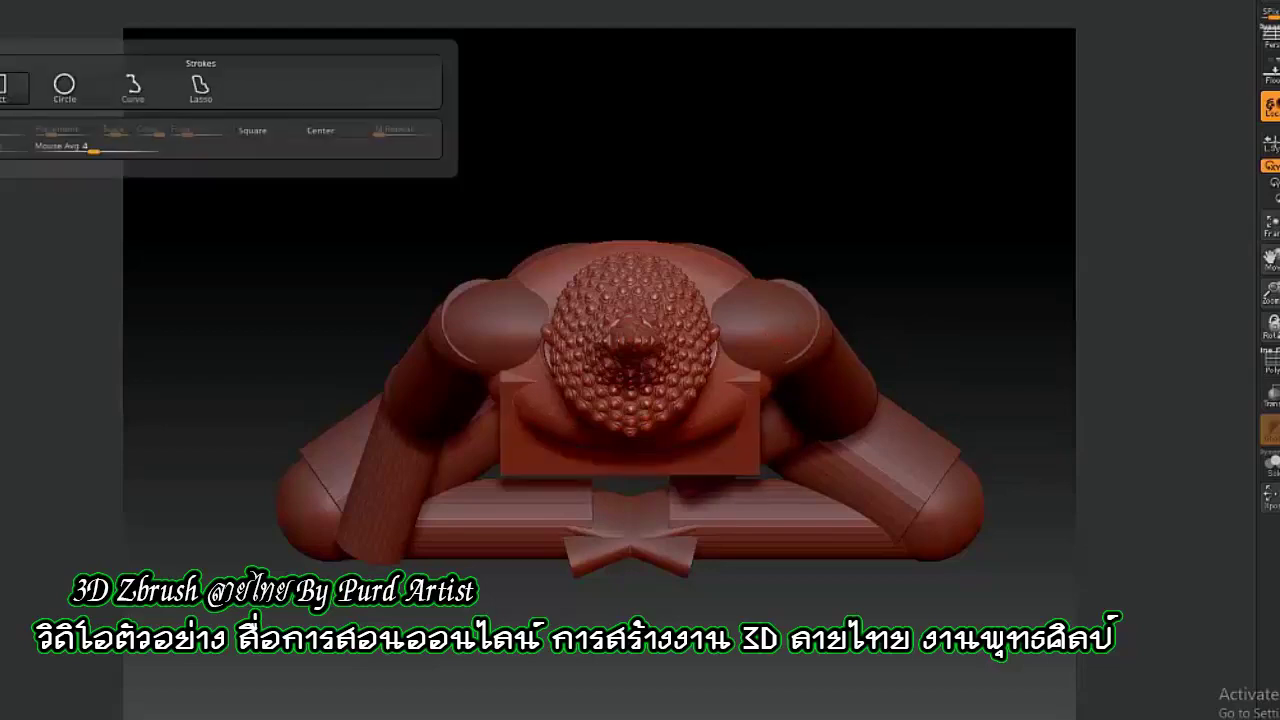
click(133, 88)
ctrl+shift+drag(880, 283, 806, 395)
Step back in the undo history and orbit the statue to view its back
mouse_move(660, 505)
mouse_down()
mouse_move(312, 325)
mouse_move(271, 86)
mouse_move(435, 373)
mouse_move(300, 373)
mouse_move(435, 373)
mouse_up()
key(w)
click(225, 100)
drag(334, 323, 721, 311)
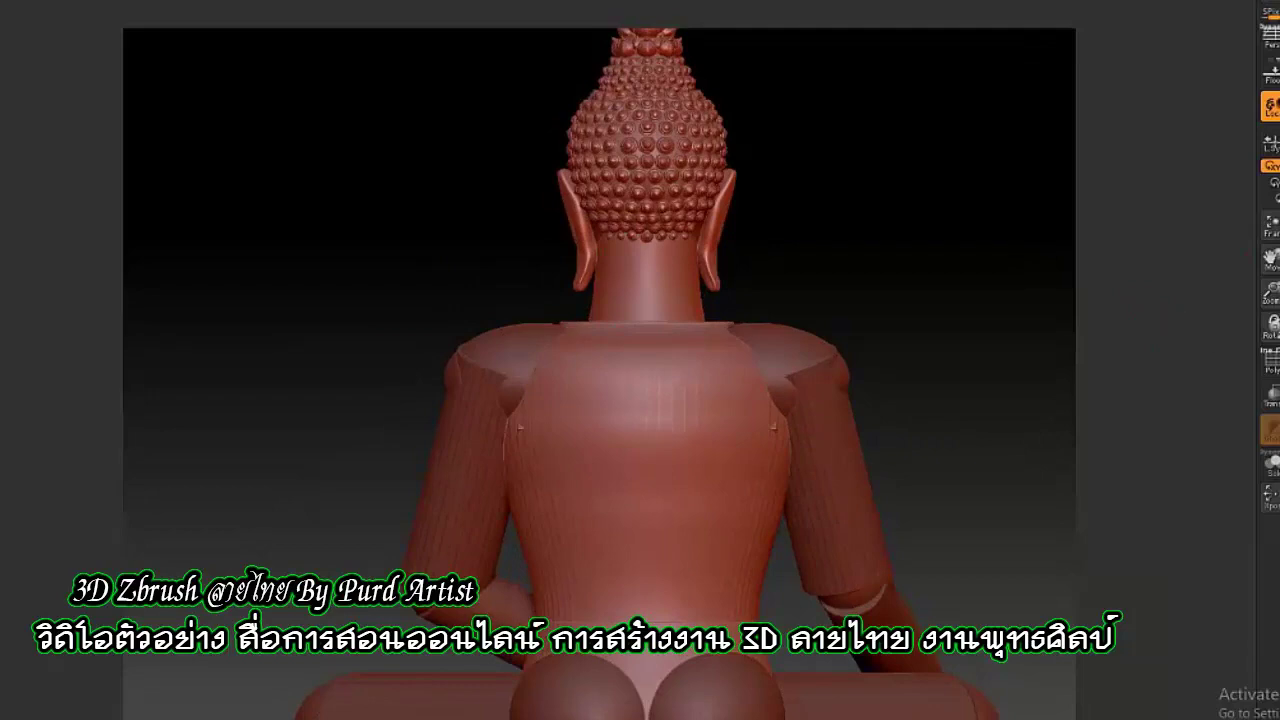
Resize and flatten a rounded shape on the upper back from a straight back view
mouse_move(584, 71)
mouse_down()
mouse_move(509, 266)
mouse_move(310, 354)
mouse_move(399, 193)
mouse_up()
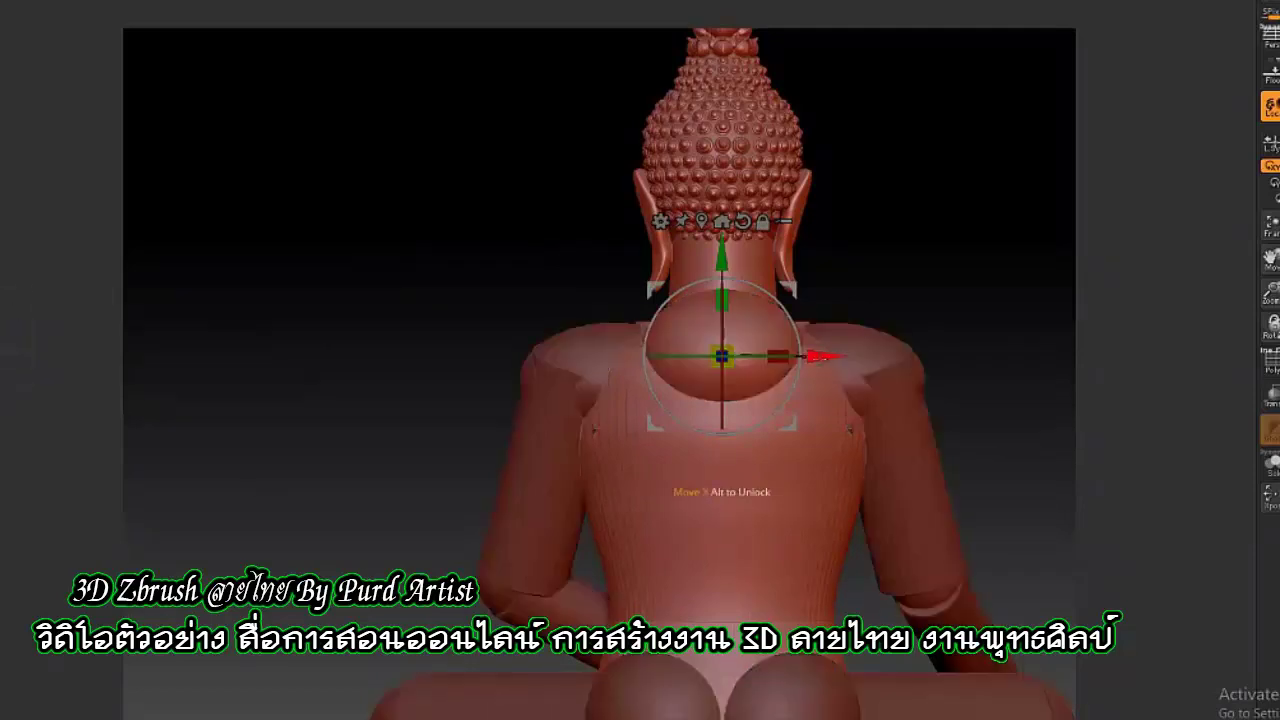
alt+drag(722, 355, 770, 355)
drag(460, 280, 537, 274)
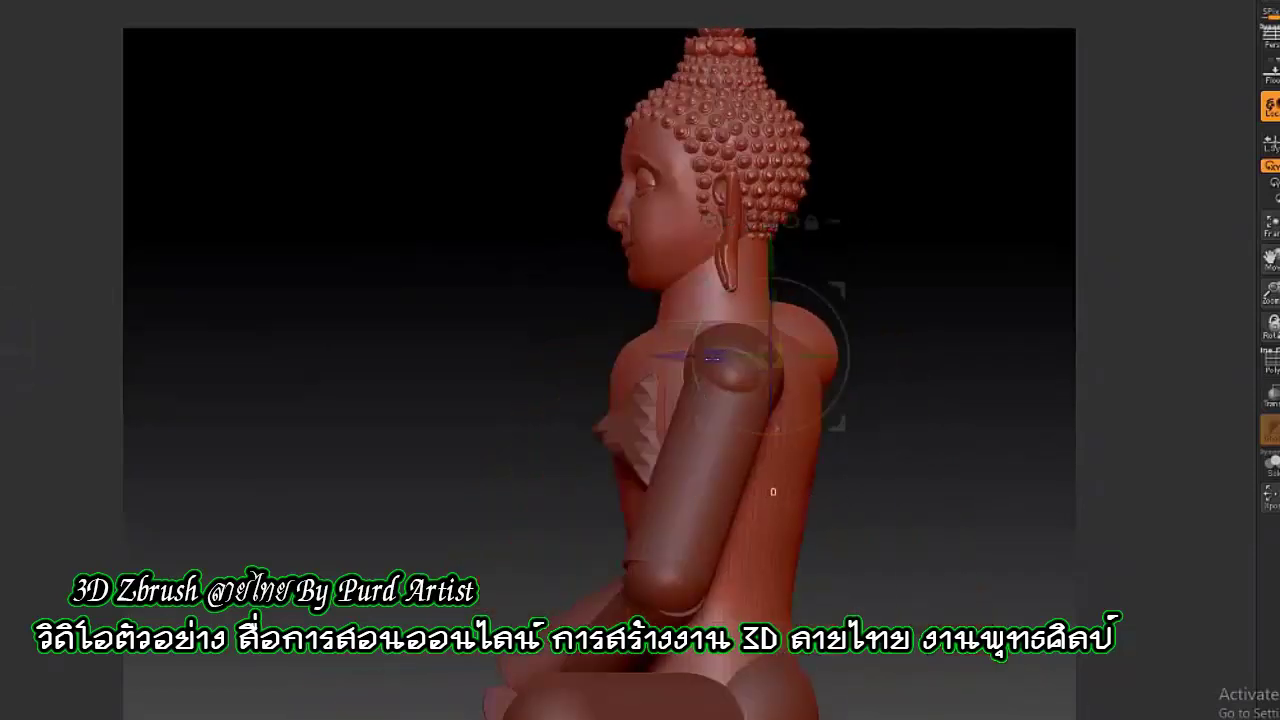
drag(740, 355, 814, 354)
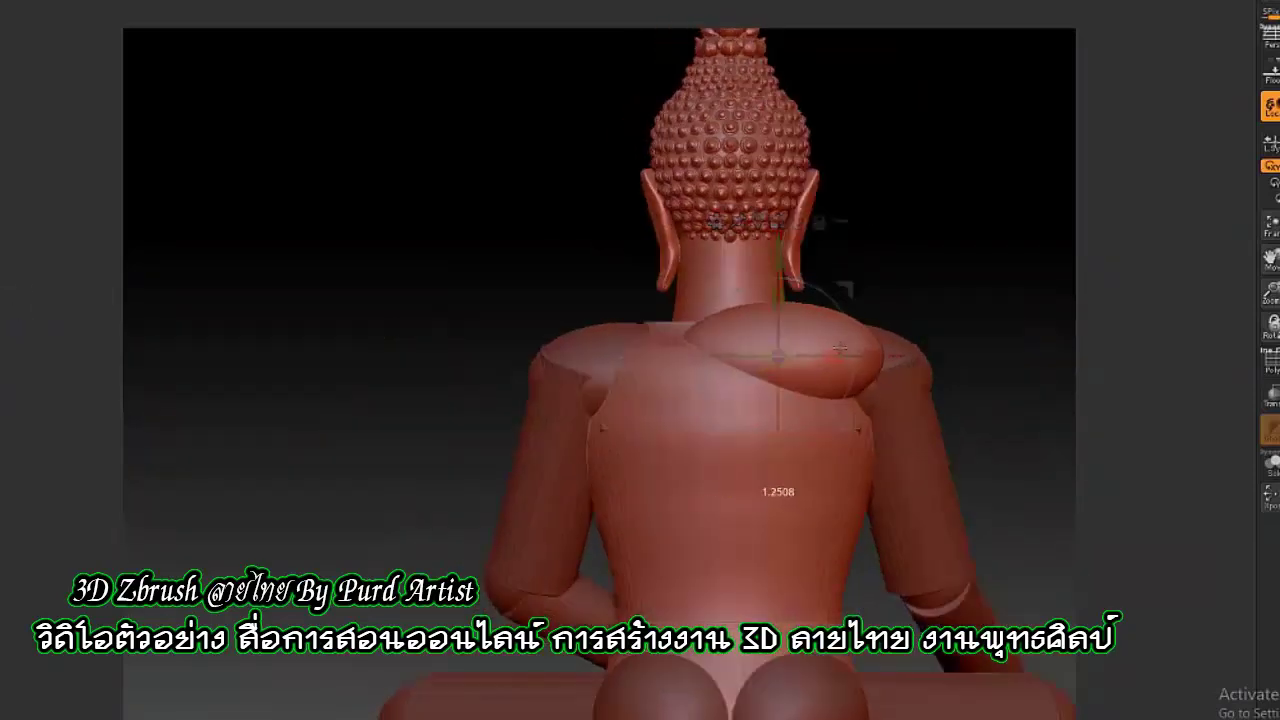
drag(509, 309, 500, 400)
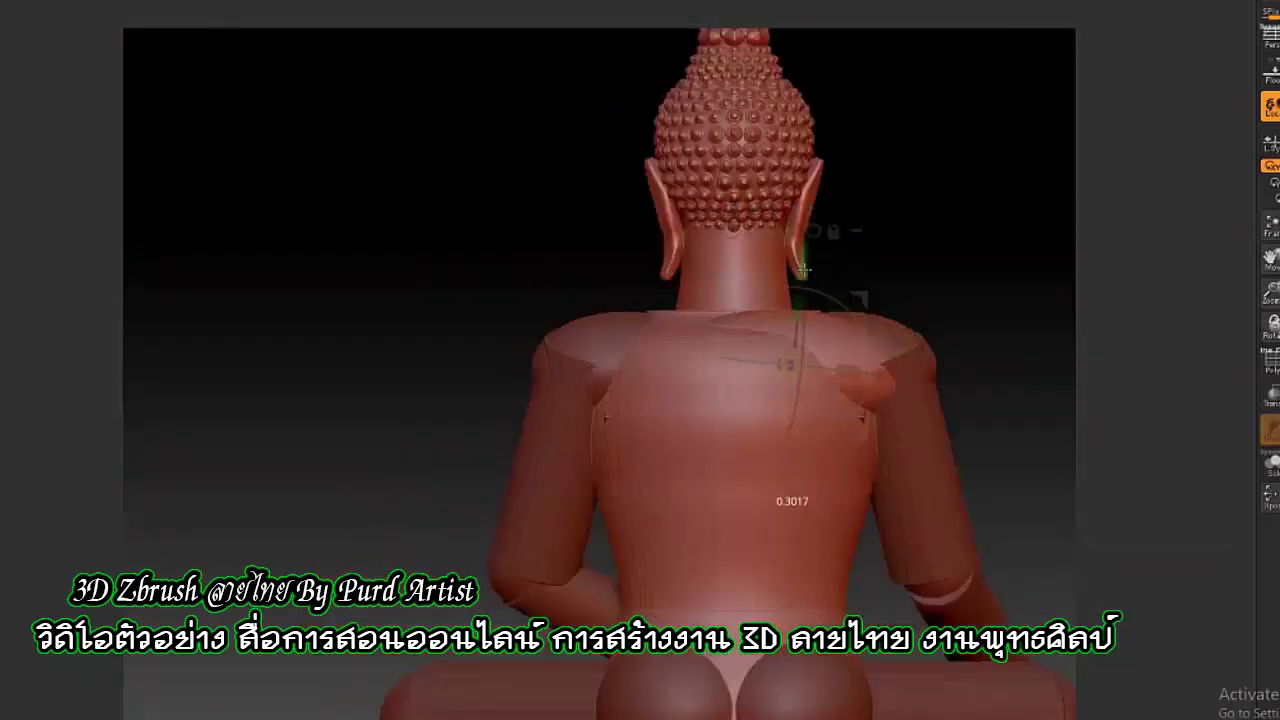
mouse_move(480, 262)
mouse_down()
mouse_move(556, 258)
mouse_move(534, 378)
mouse_up()
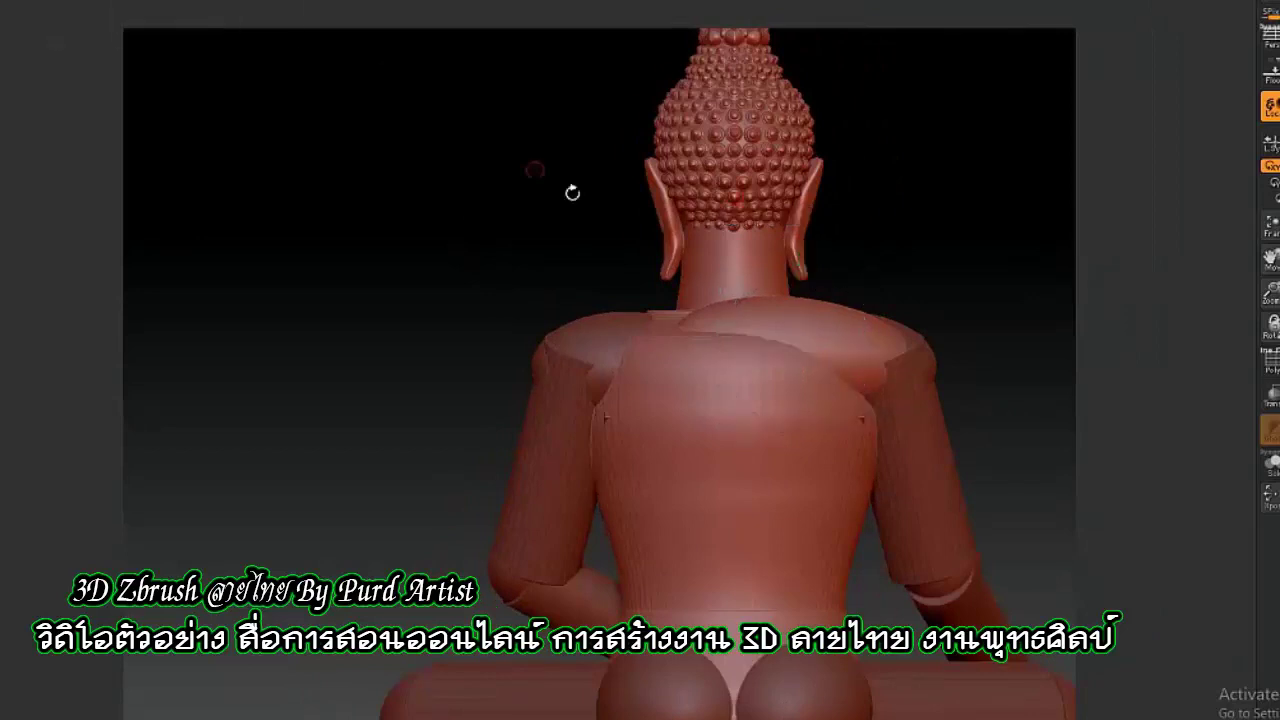
Mirror the upper-back shape to both sides and check it from side and rear-left views
key(ctrl+z)
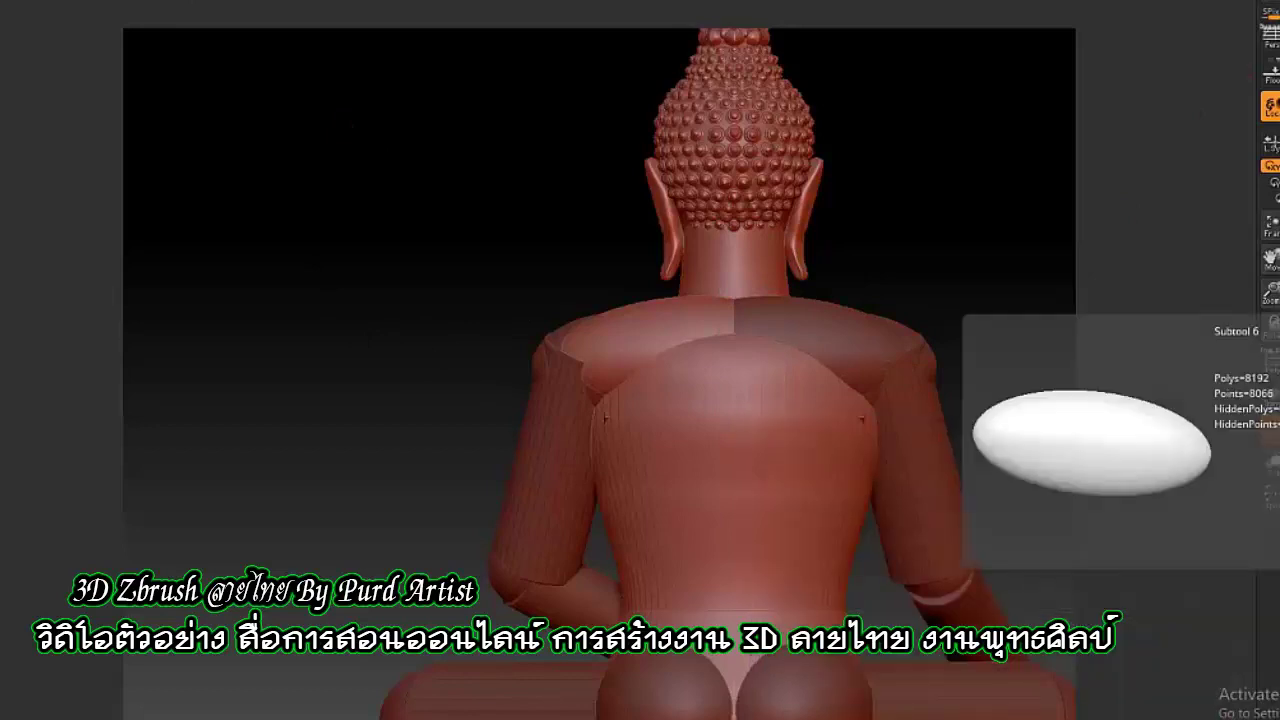
key(ctrl+z)
key(ctrl+z)
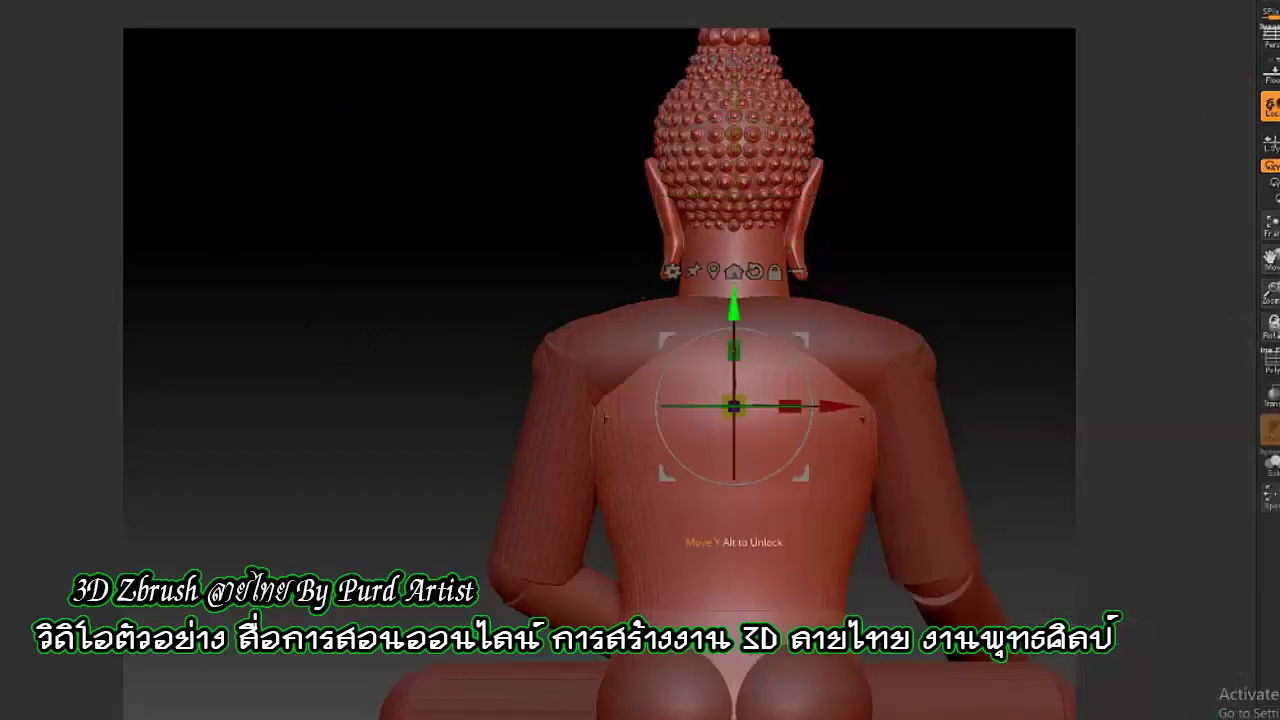
mouse_move(503, 111)
mouse_down()
mouse_move(620, 403)
mouse_move(716, 404)
mouse_move(628, 328)
mouse_up()
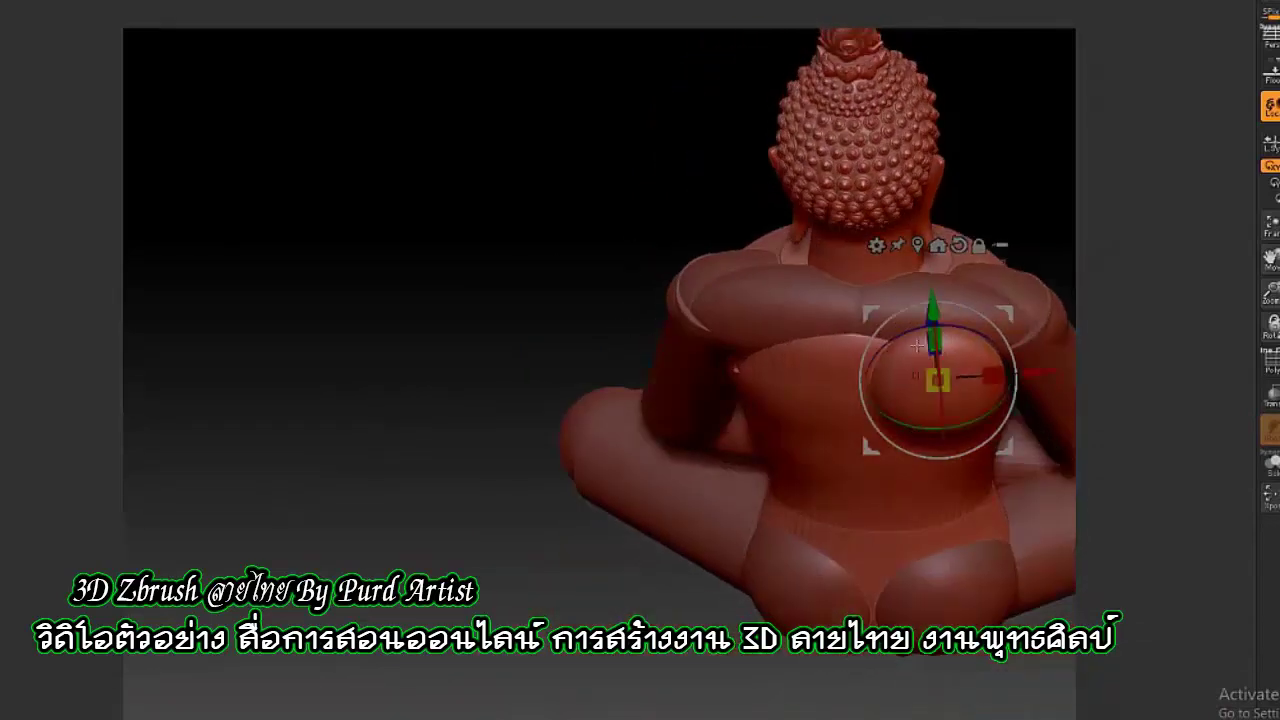
mouse_move(628, 328)
mouse_down()
mouse_move(876, 320)
mouse_move(346, 340)
mouse_move(728, 275)
mouse_move(463, 477)
mouse_up()
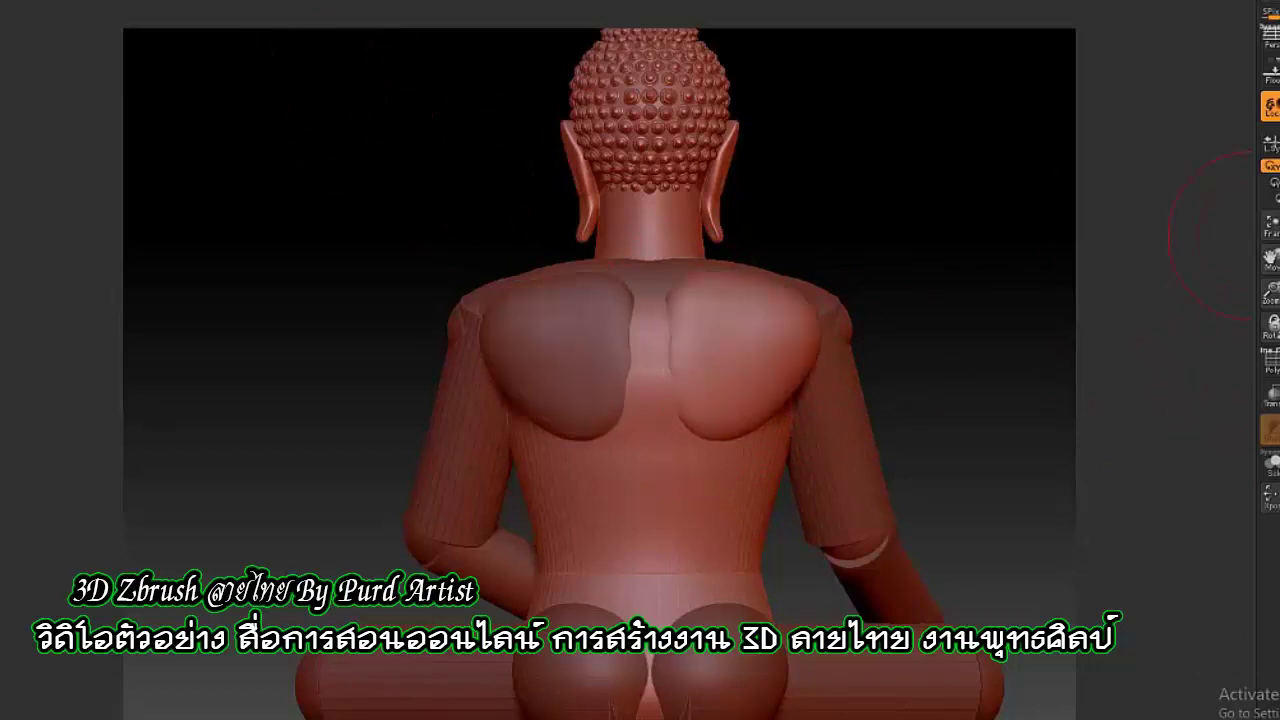
Move the chest piece into place with the gizmo, then check it from several angles
key(w)
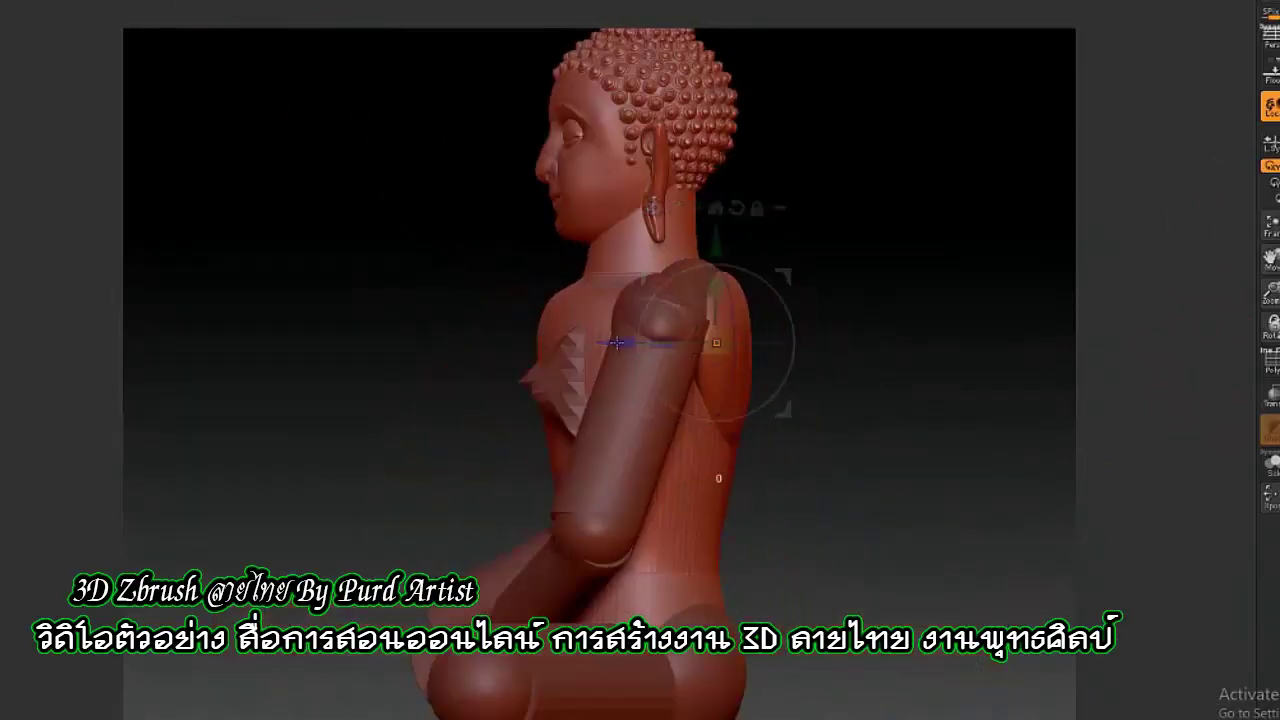
mouse_move(250, 290)
mouse_down()
mouse_move(394, 271)
mouse_move(423, 251)
mouse_up()
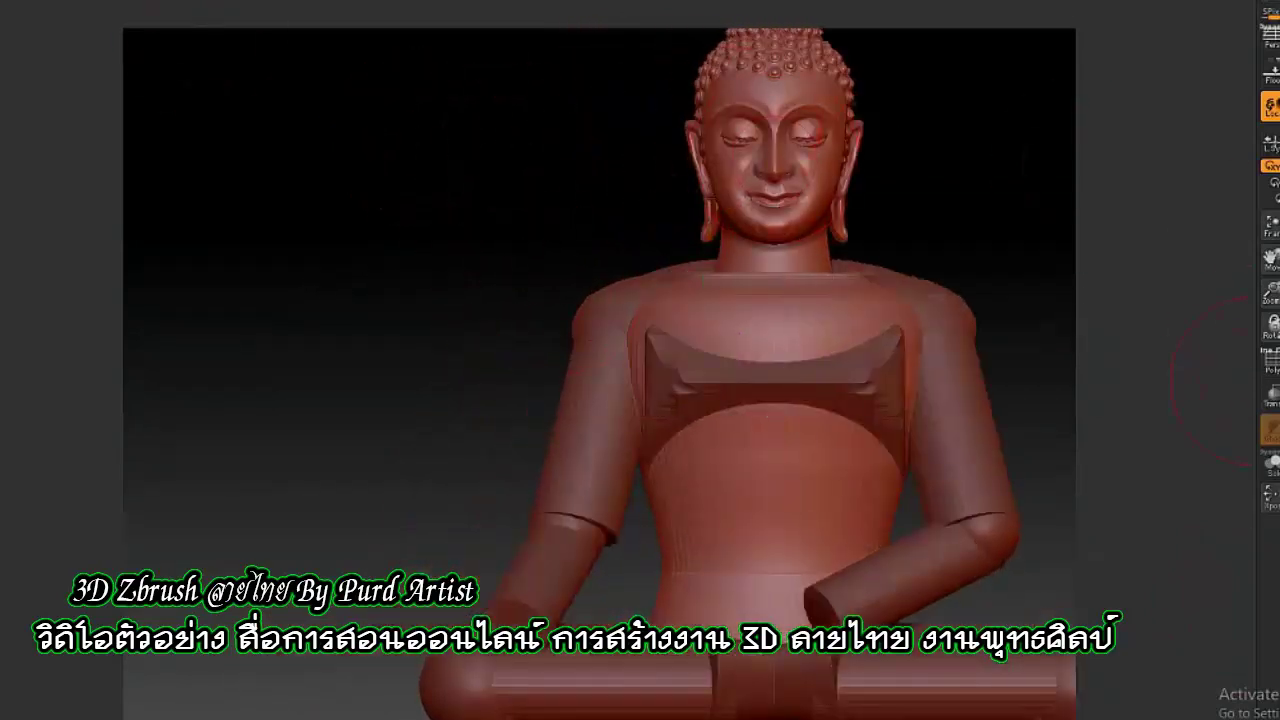
drag(520, 69, 885, 380)
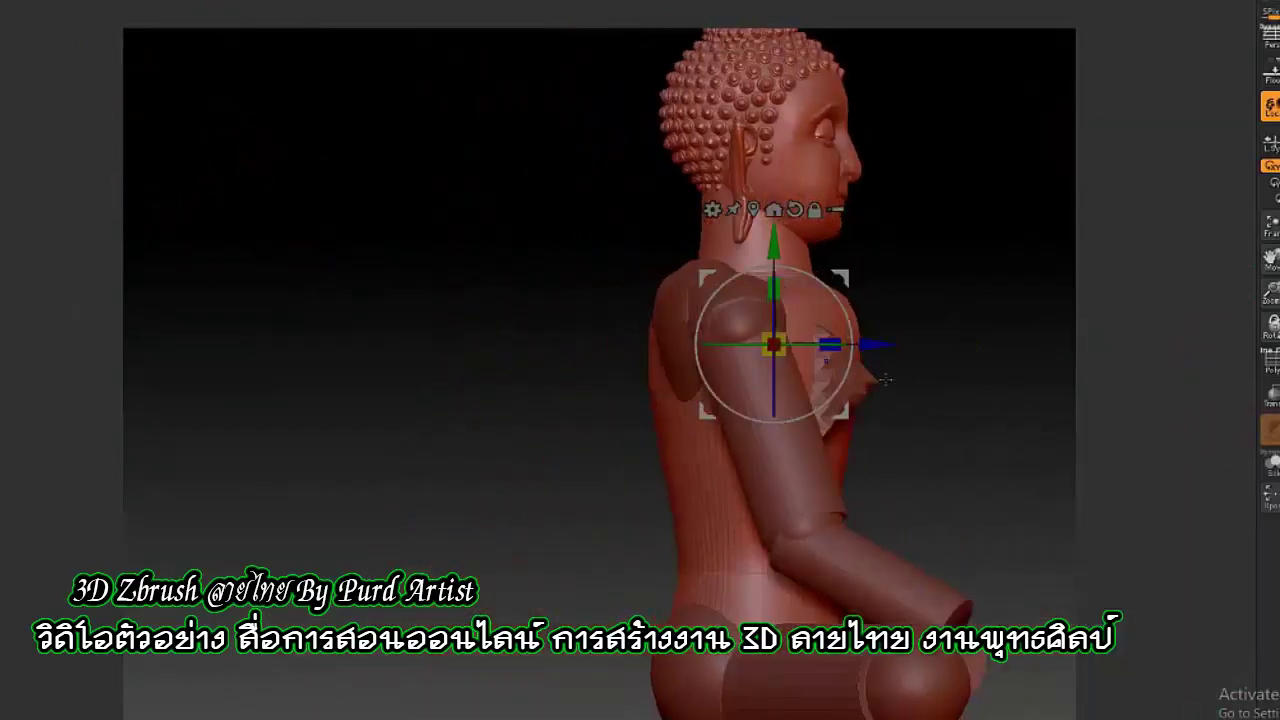
drag(443, 376, 708, 348)
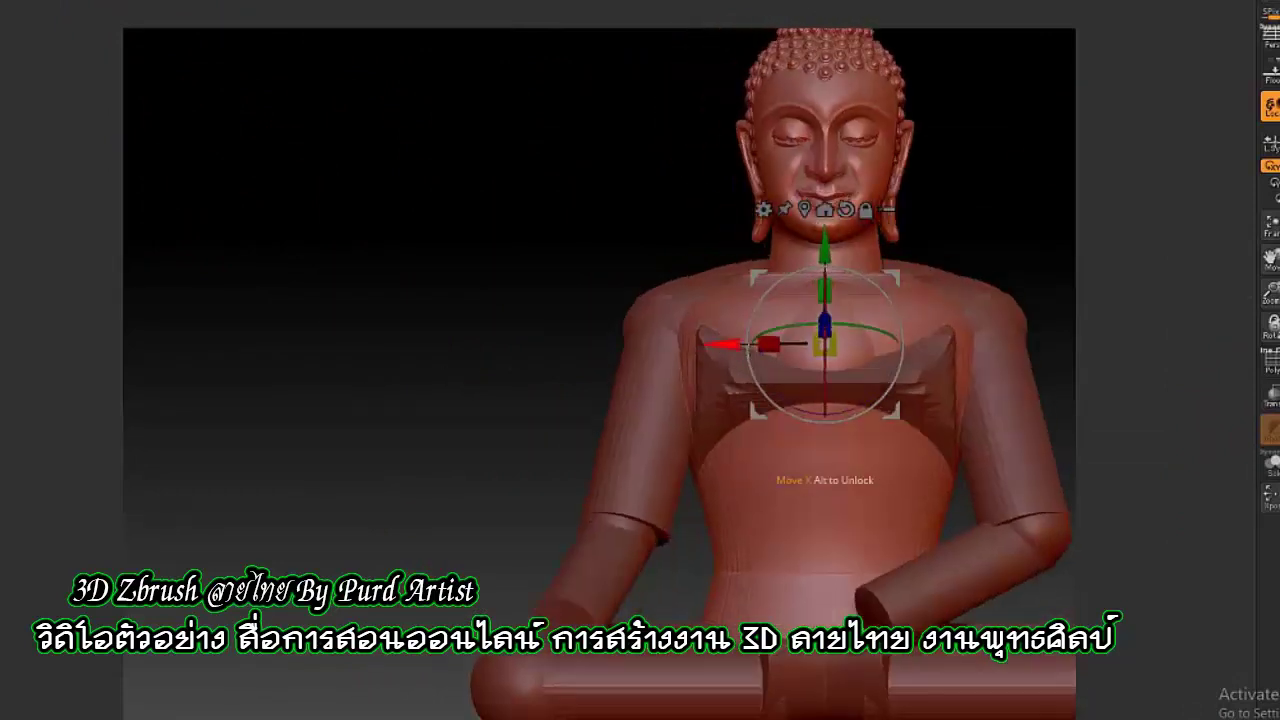
drag(450, 260, 580, 254)
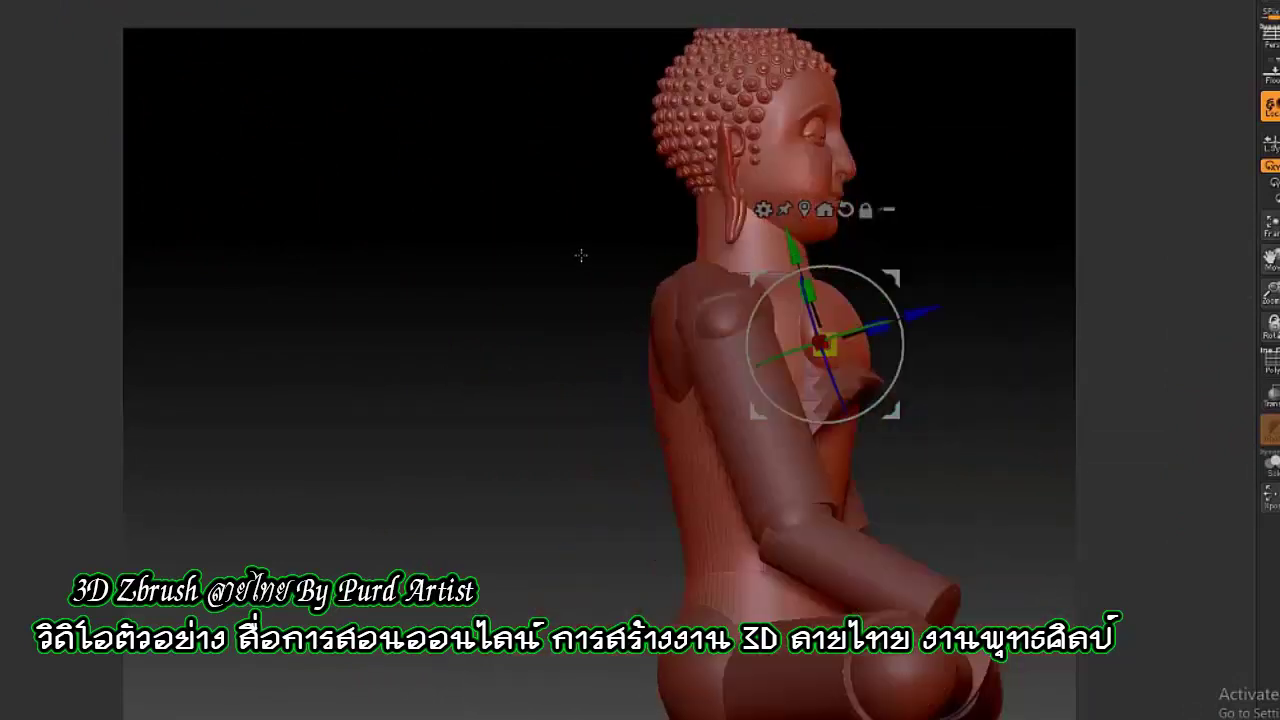
mouse_move(430, 290)
mouse_down()
mouse_move(397, 297)
mouse_move(466, 314)
mouse_move(486, 297)
mouse_move(518, 316)
mouse_move(566, 306)
mouse_move(520, 310)
mouse_up()
drag(815, 150, 700, 330)
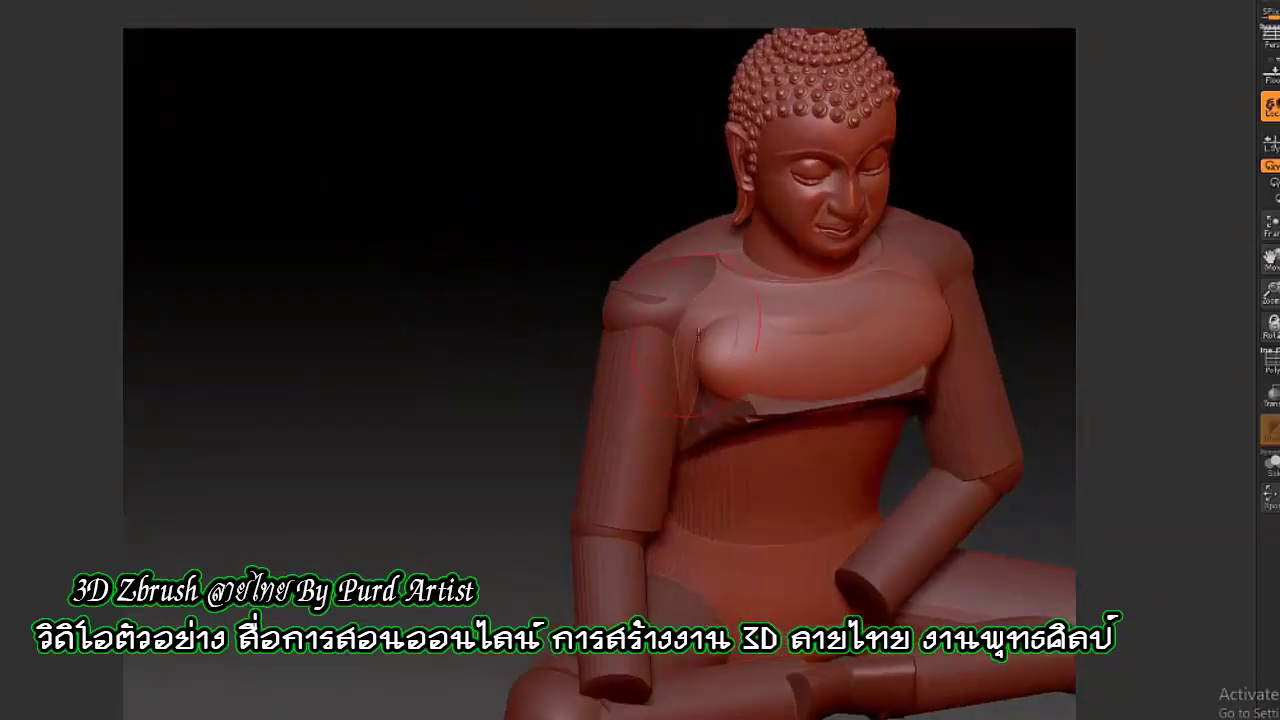
drag(514, 212, 702, 338)
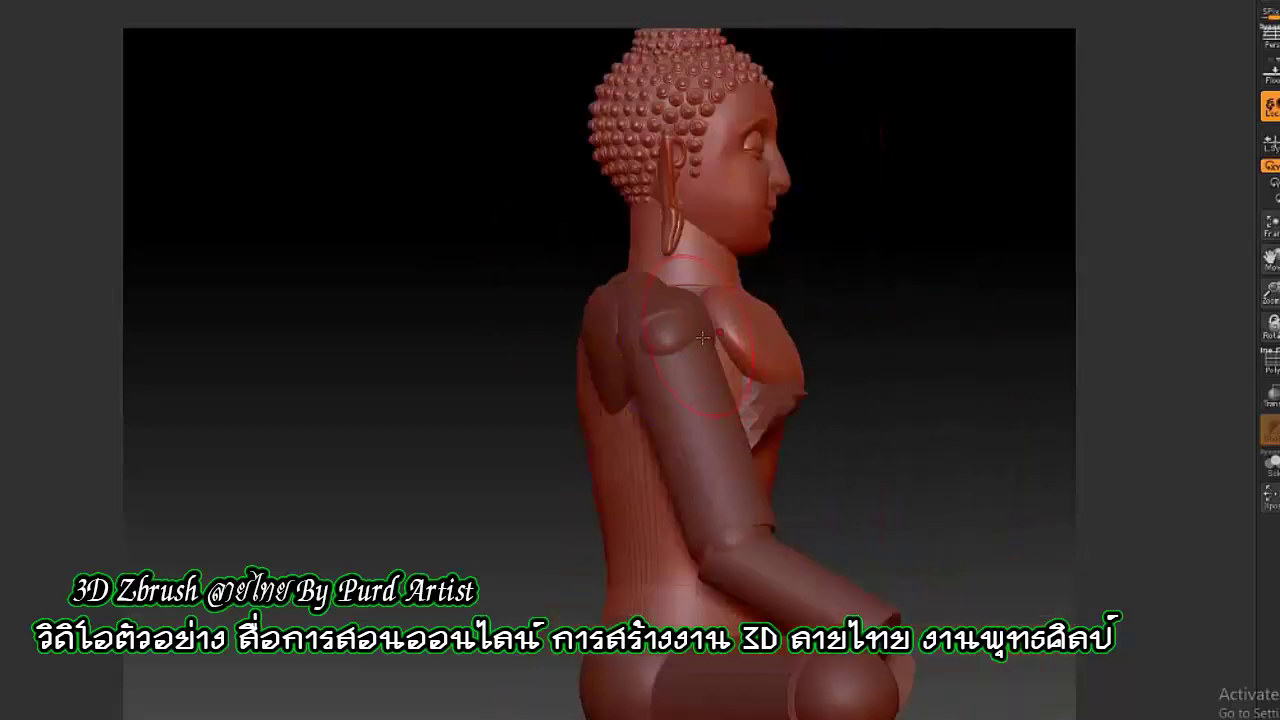
right_click(709, 280)
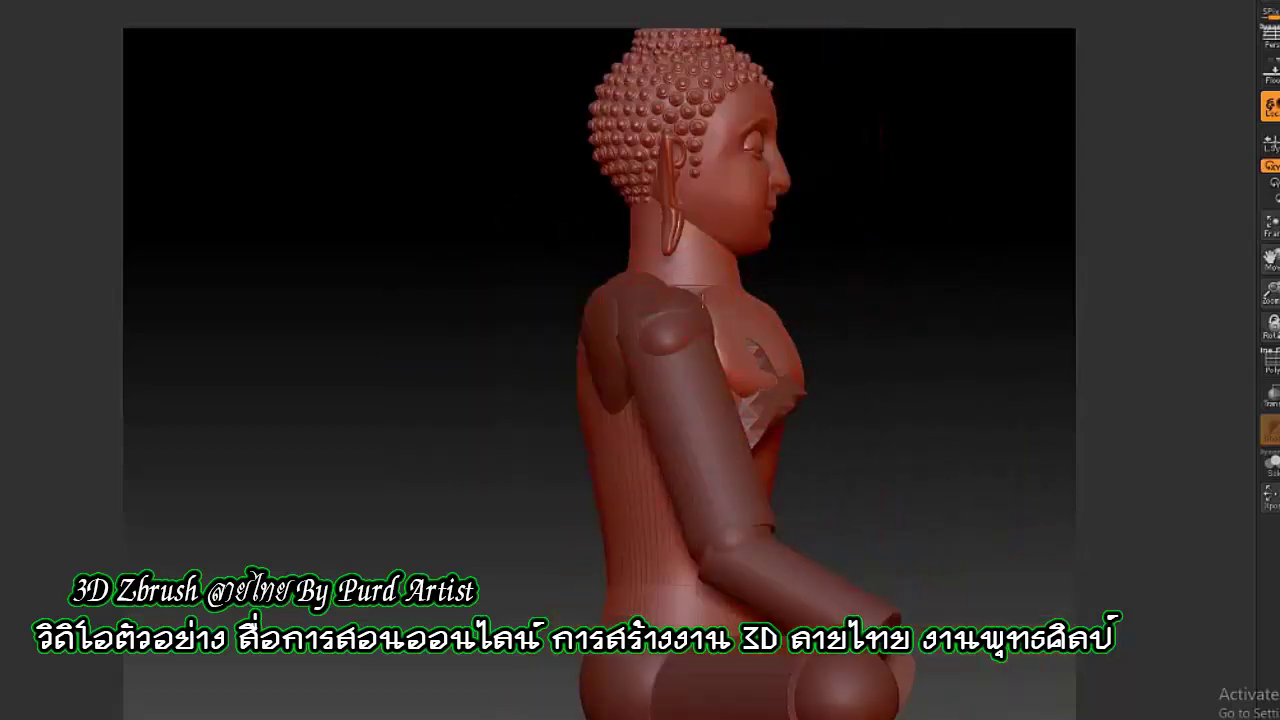
mouse_move(709, 280)
mouse_down()
mouse_move(753, 298)
mouse_move(592, 237)
mouse_up()
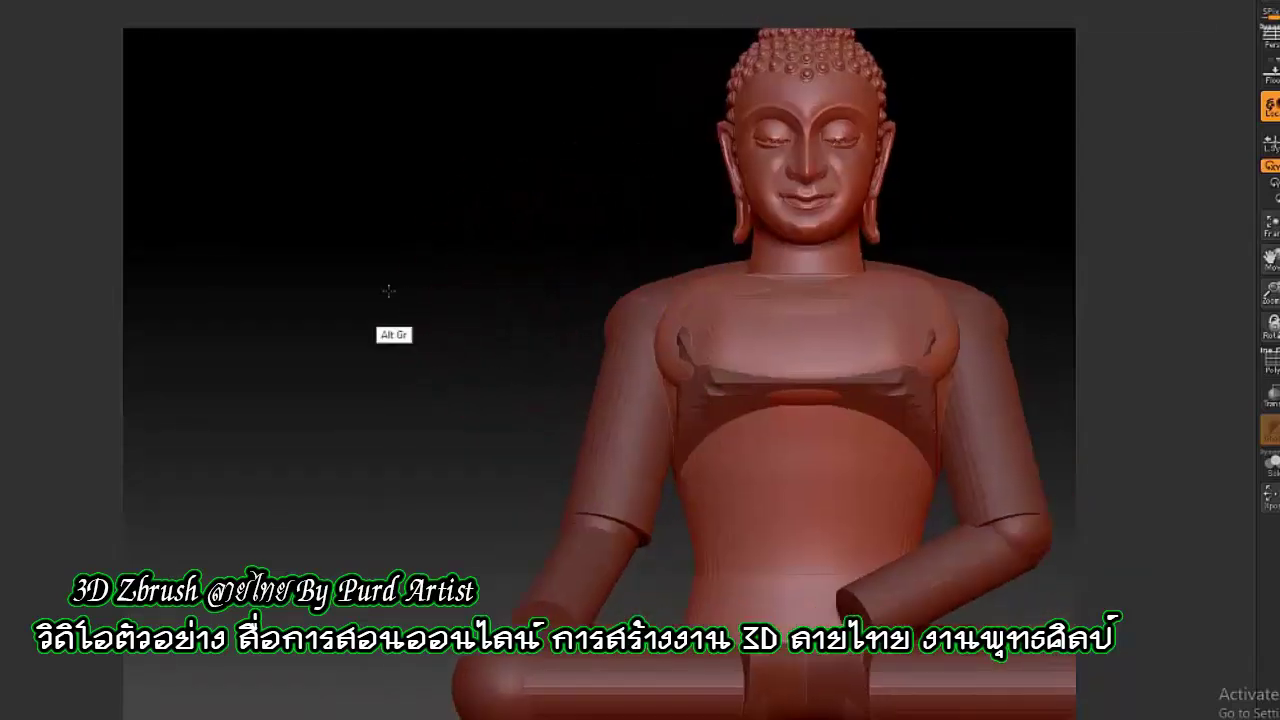
scroll(438, 286, down, 3)
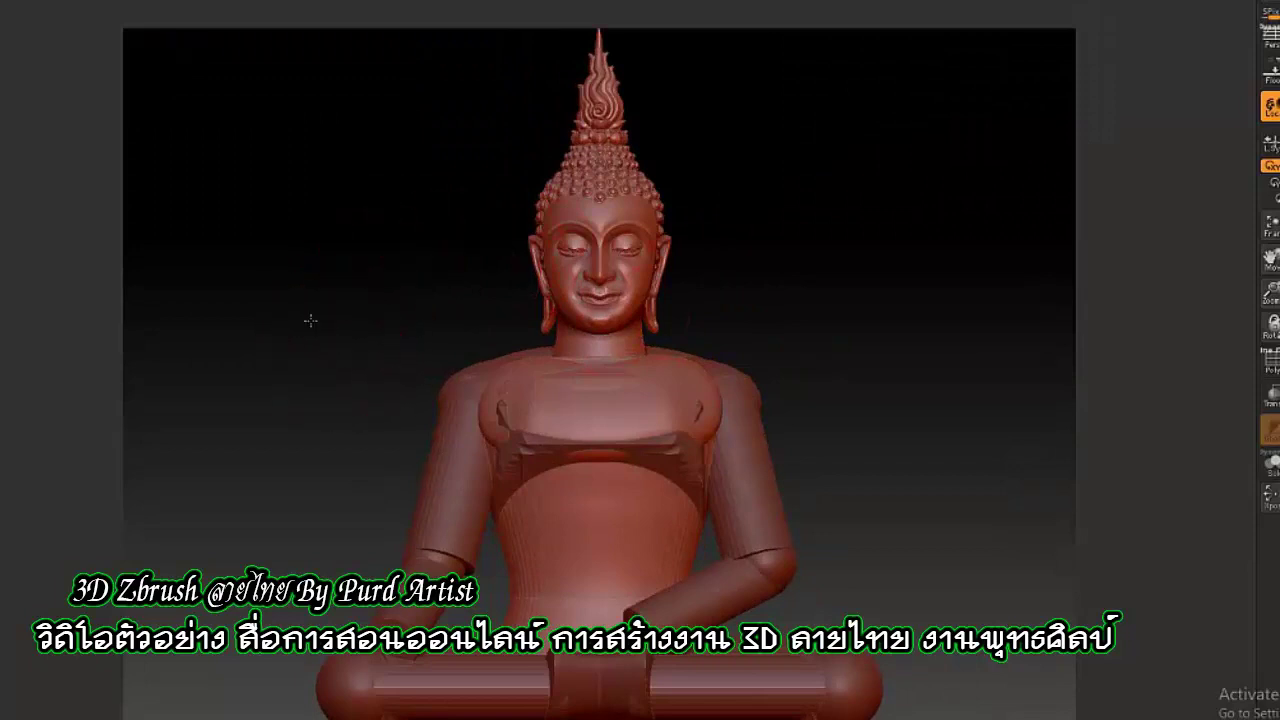
Insert a Sphere3D below the chest and stretch it into a tall belly ellipsoid
click(937, 428)
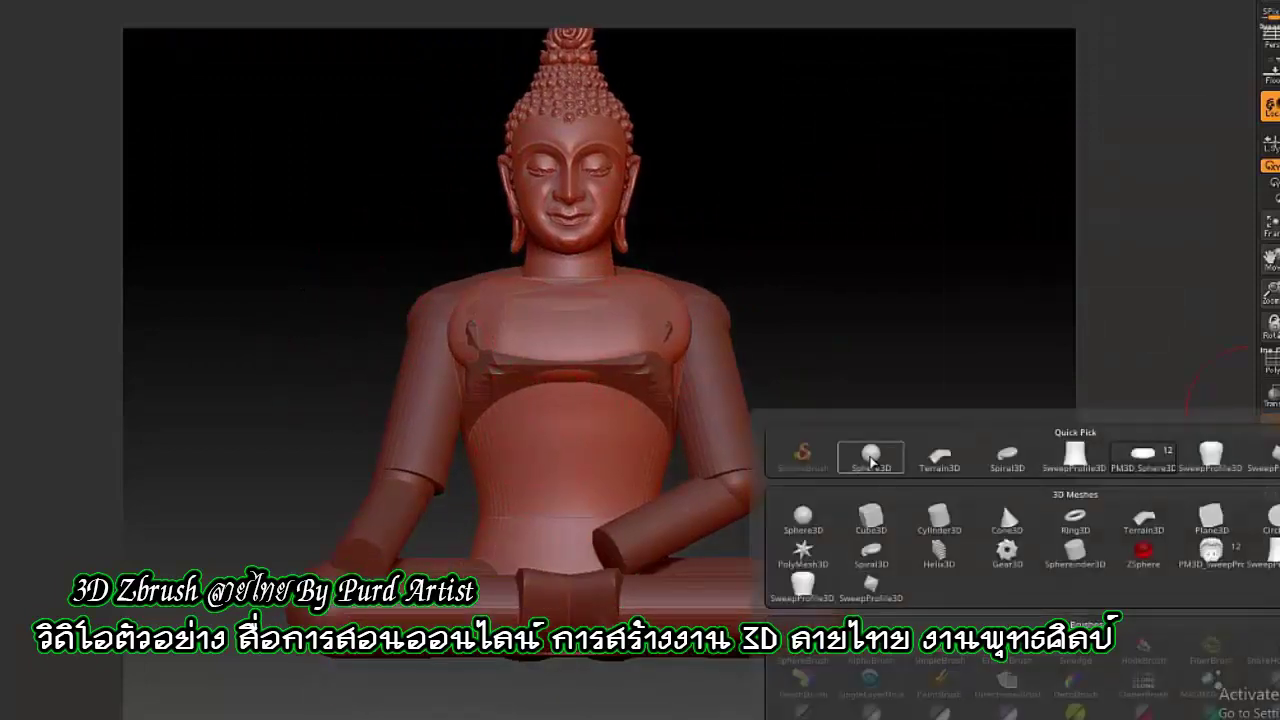
click(871, 458)
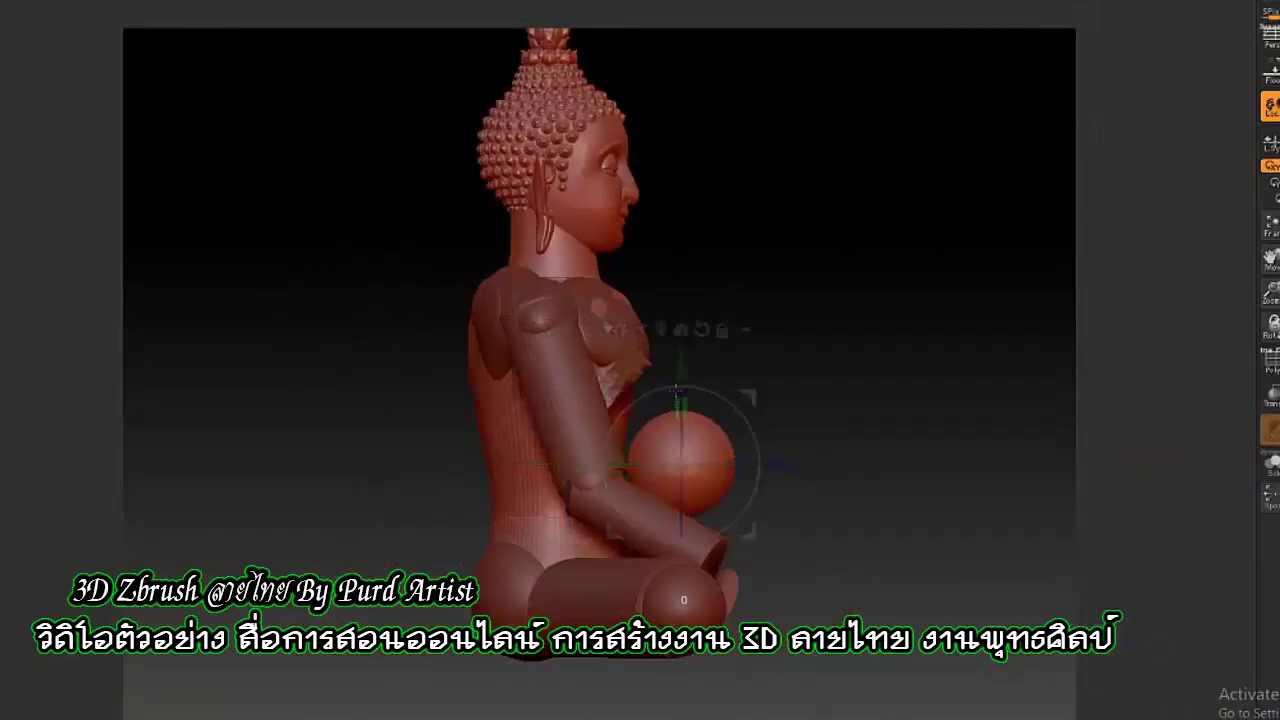
drag(676, 390, 676, 350)
mouse_move(520, 400)
mouse_down()
mouse_move(337, 403)
mouse_move(683, 463)
mouse_up()
mouse_move(330, 470)
mouse_down()
mouse_move(420, 470)
mouse_move(315, 481)
mouse_up()
Push the belly's left edge outward with a sculpting brush, then frame the whole figure
key(b)
scroll(596, 486, up, 3)
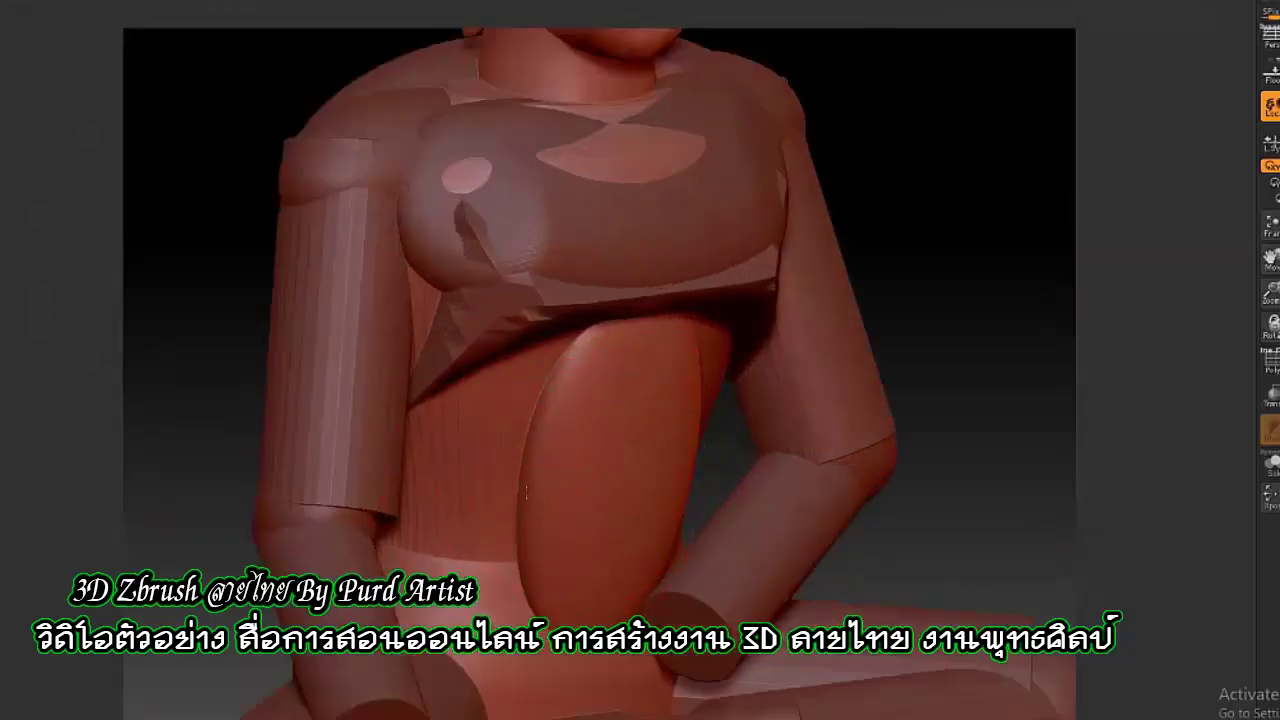
drag(473, 443, 416, 460)
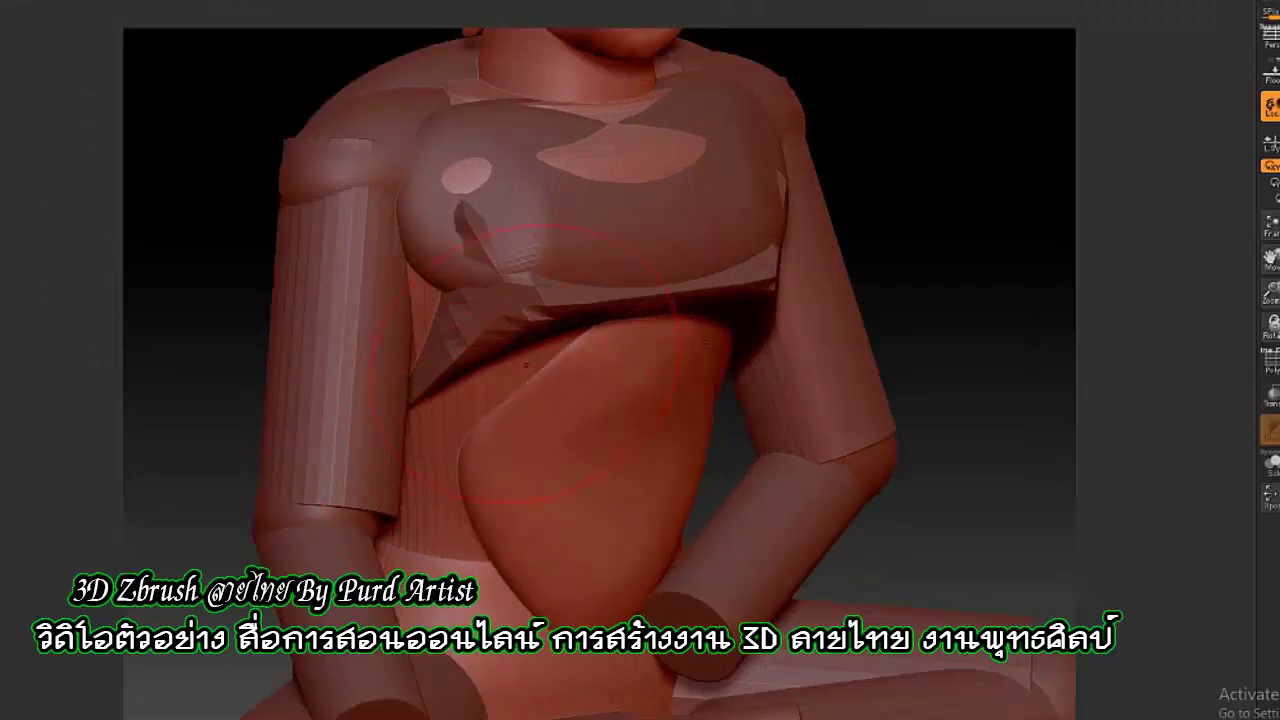
drag(562, 347, 493, 430)
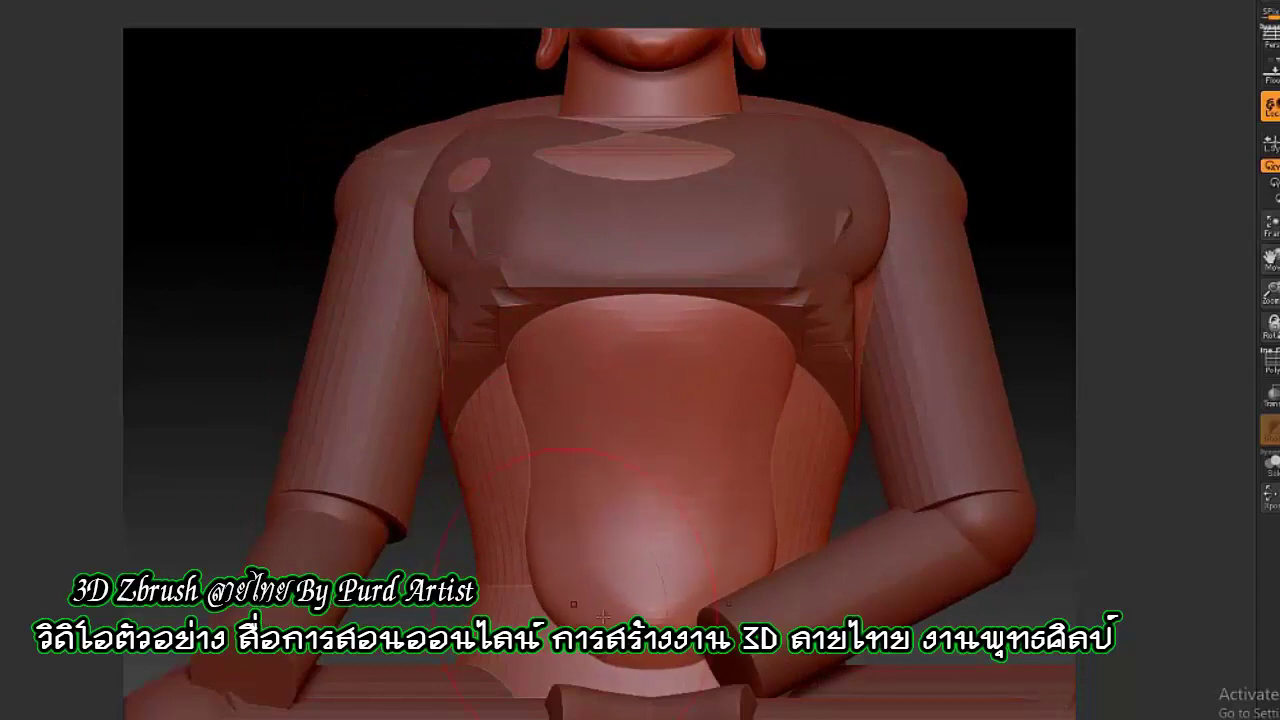
mouse_move(493, 430)
mouse_down()
mouse_move(245, 343)
mouse_move(256, 404)
mouse_move(262, 360)
mouse_move(340, 340)
mouse_move(270, 344)
mouse_move(293, 238)
mouse_up()
key(f)
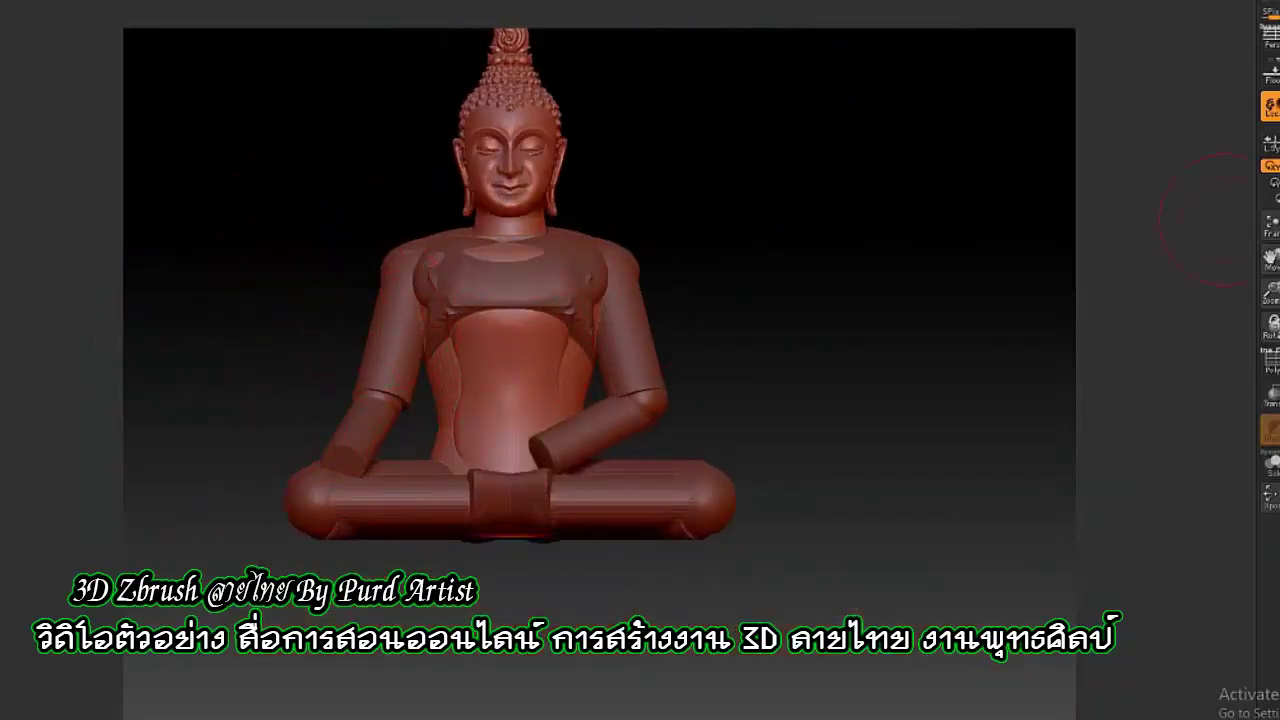
Insert a sphere at the shoulder, shrink it and stretch it into an upper-arm capsule
click(1268, 430)
click(1002, 502)
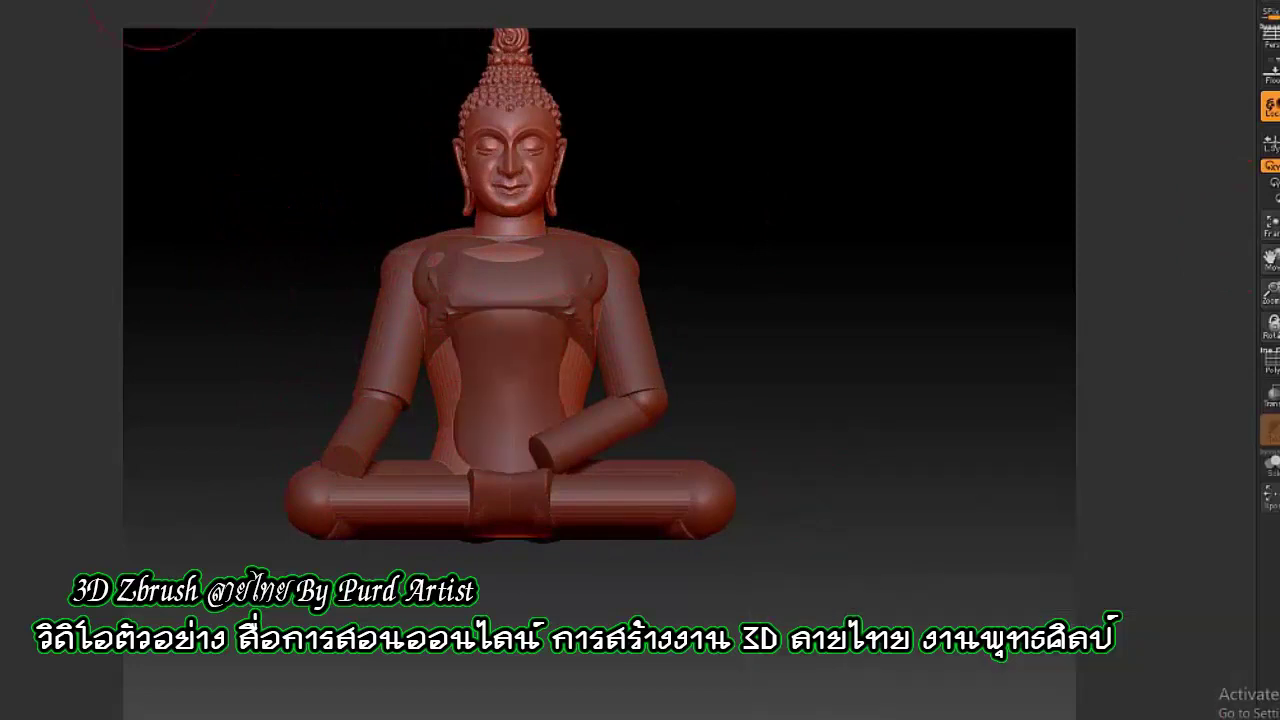
mouse_move(571, 110)
mouse_down()
mouse_move(662, 216)
mouse_move(568, 348)
mouse_up()
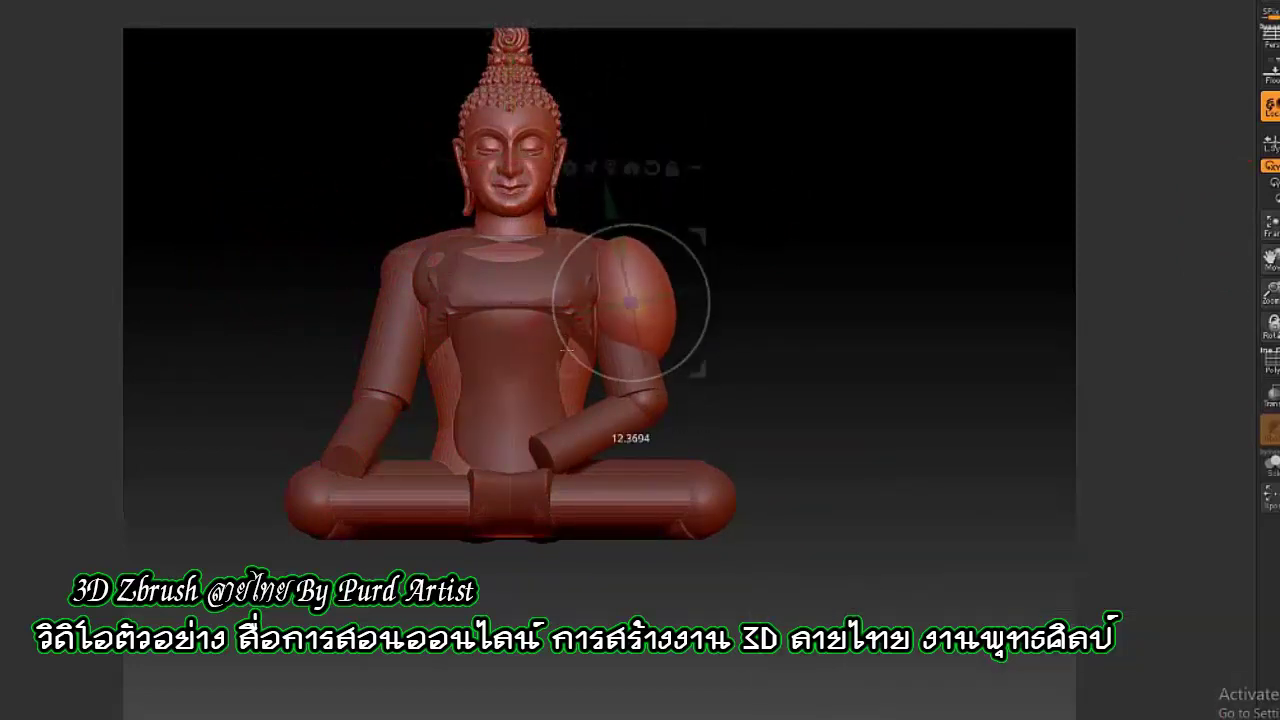
drag(630, 303, 632, 334)
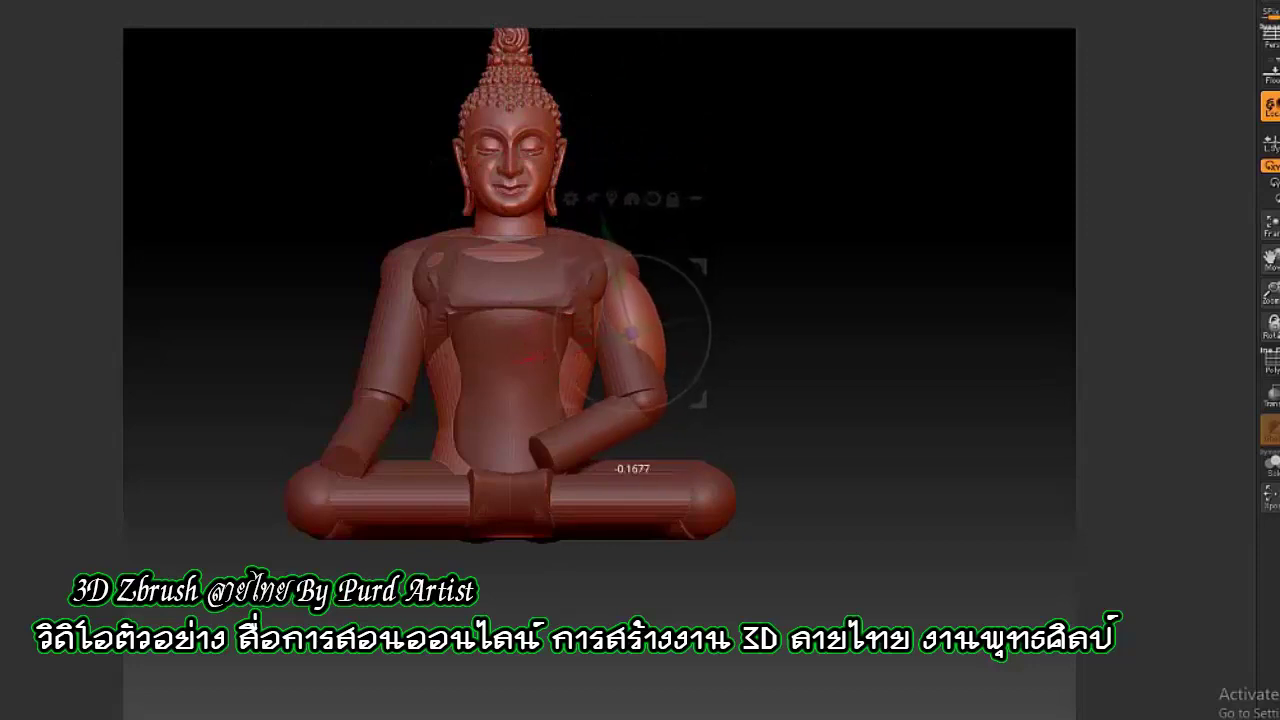
drag(552, 333, 550, 290)
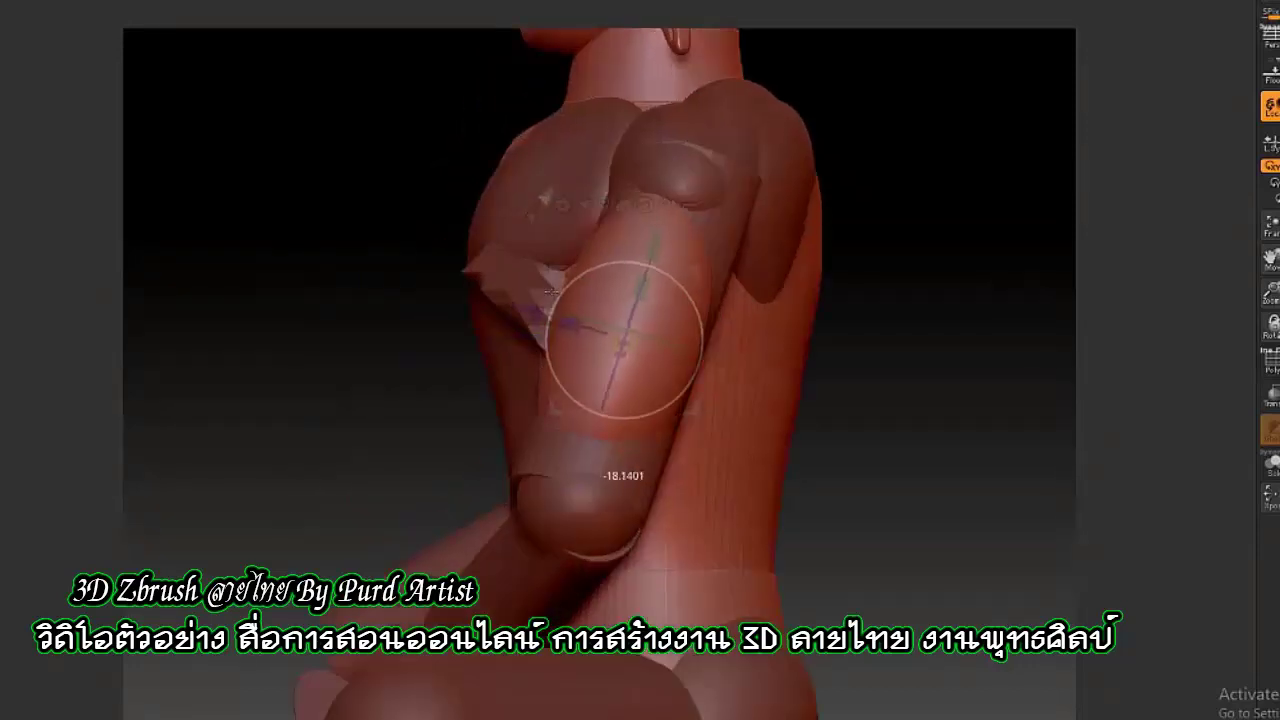
drag(575, 341, 650, 240)
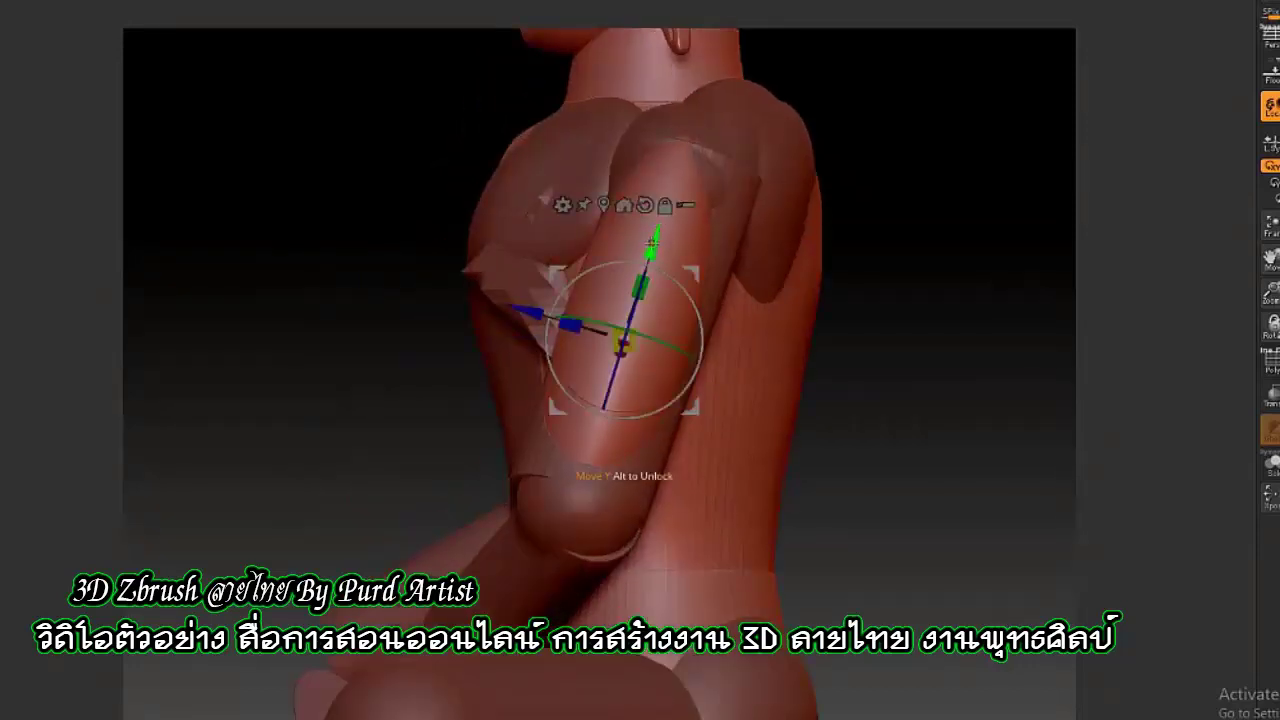
Rescale the upper-arm capsule thicker from the front, then orbit to view the side and back
drag(386, 249, 541, 388)
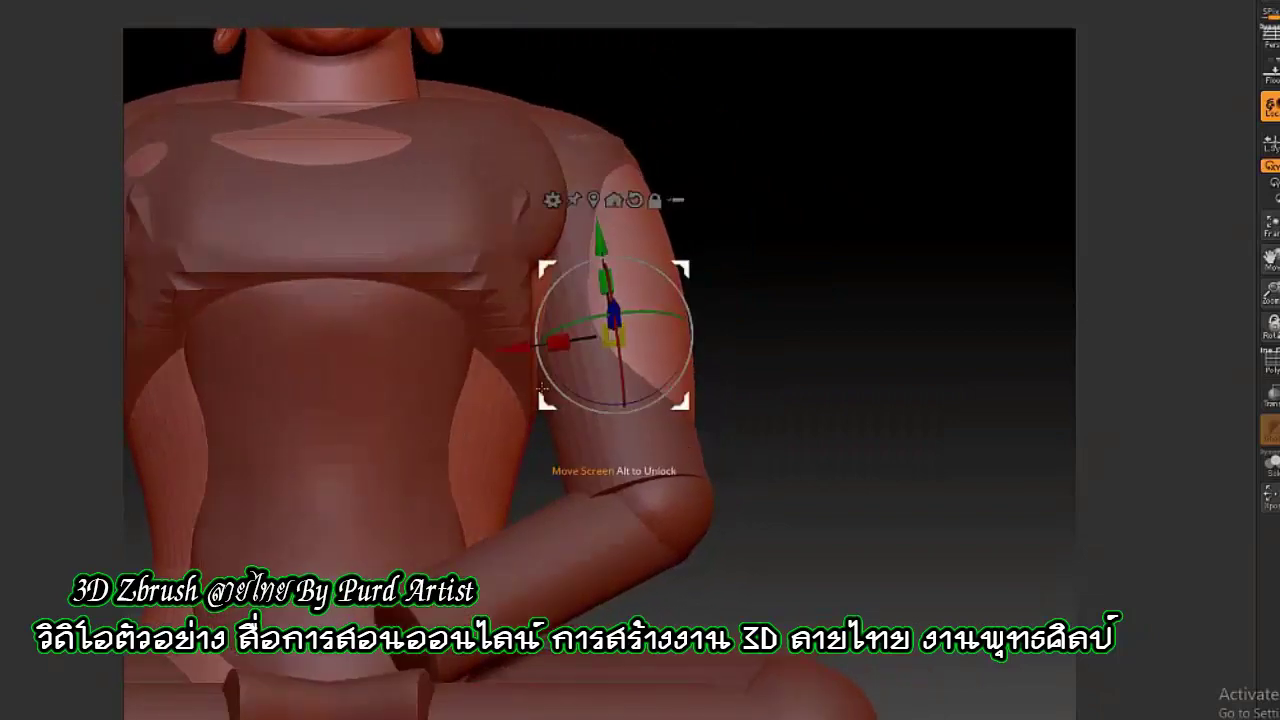
scroll(541, 388, down, 3)
mouse_move(590, 350)
mouse_down()
mouse_move(583, 490)
mouse_move(541, 341)
mouse_move(643, 400)
mouse_move(660, 530)
mouse_up()
scroll(541, 341, up, 3)
scroll(643, 400, down, 3)
scroll(643, 400, up, 2)
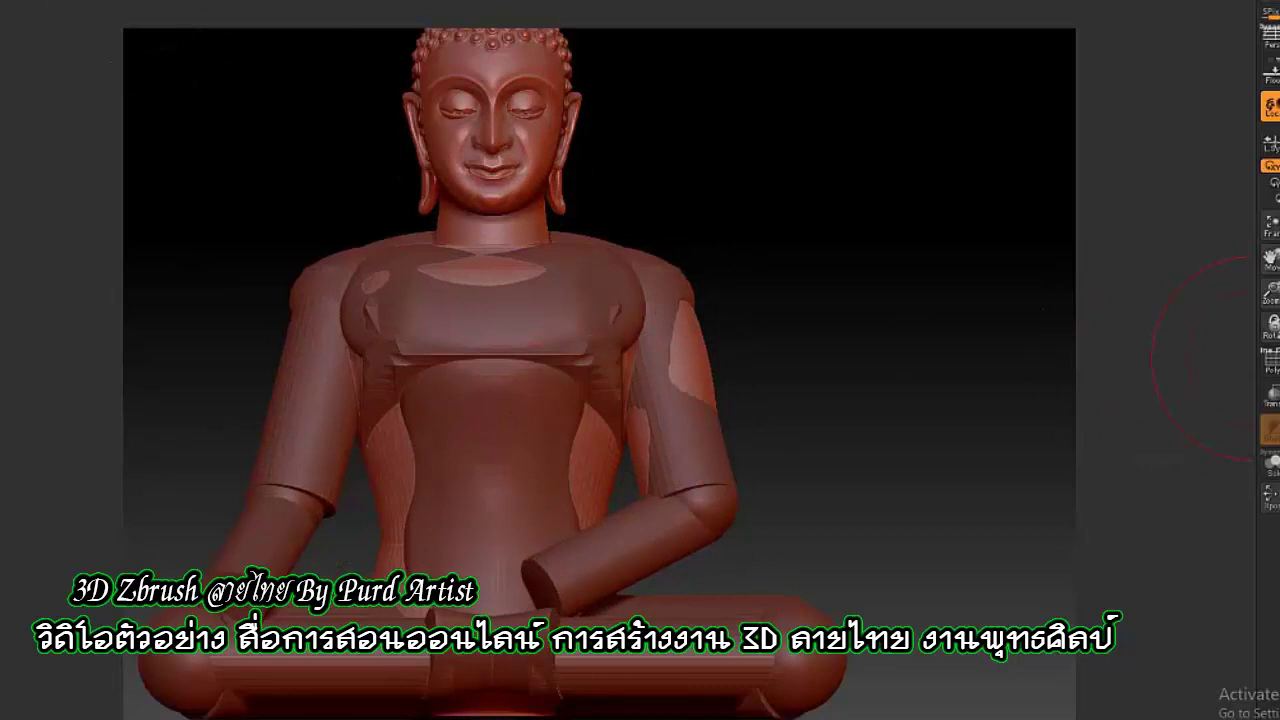
scroll(655, 400, down, 3)
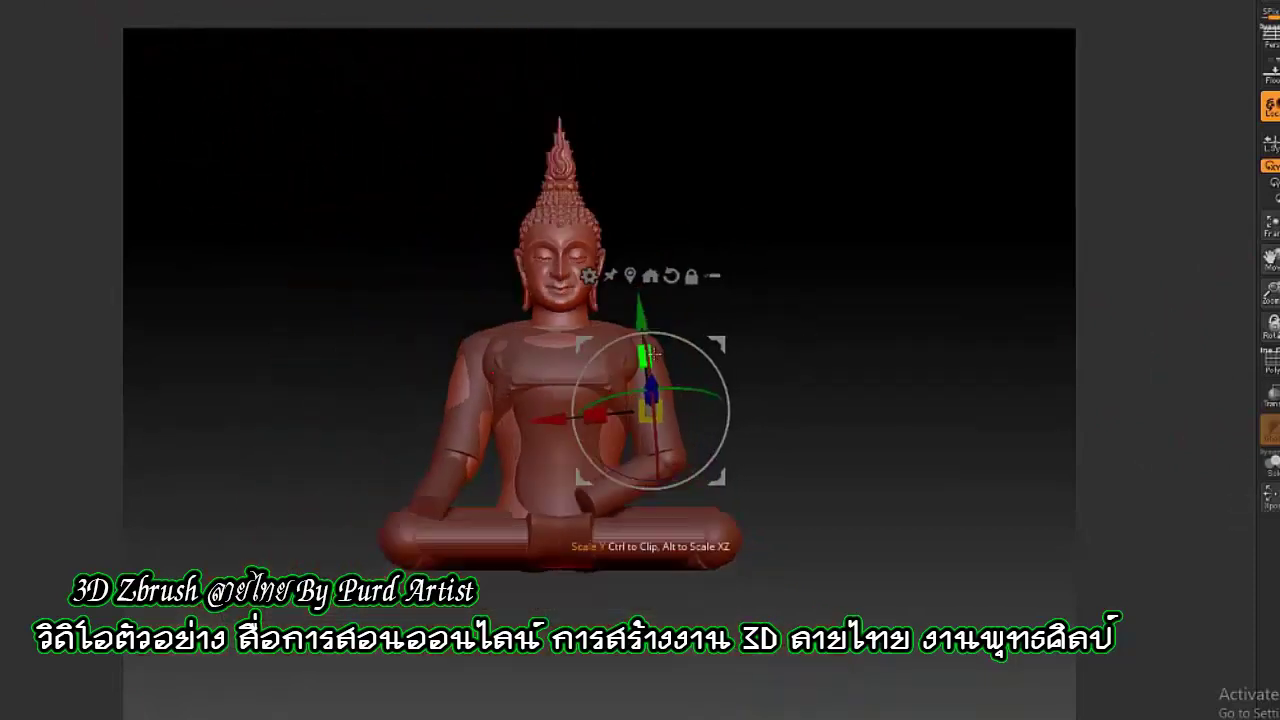
key(q)
drag(307, 366, 348, 365)
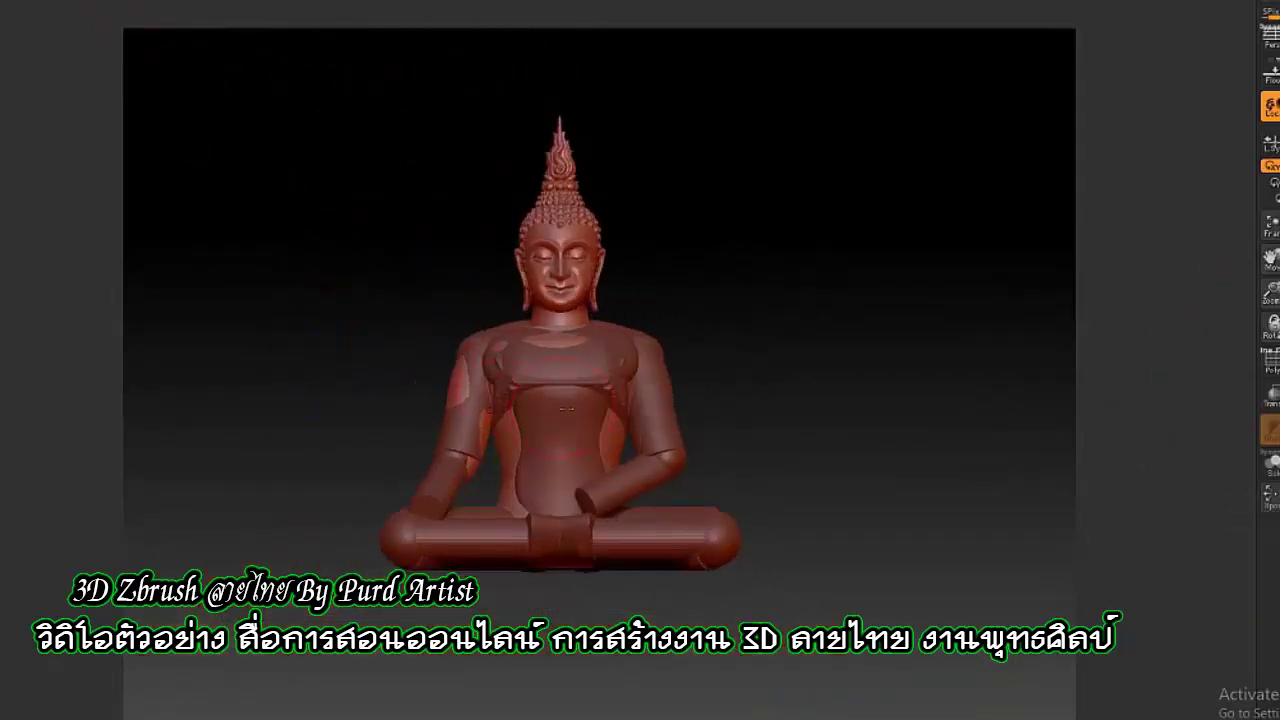
Place a new sphere on the front of the torso and resize it for the chest
scroll(564, 407, up, 5)
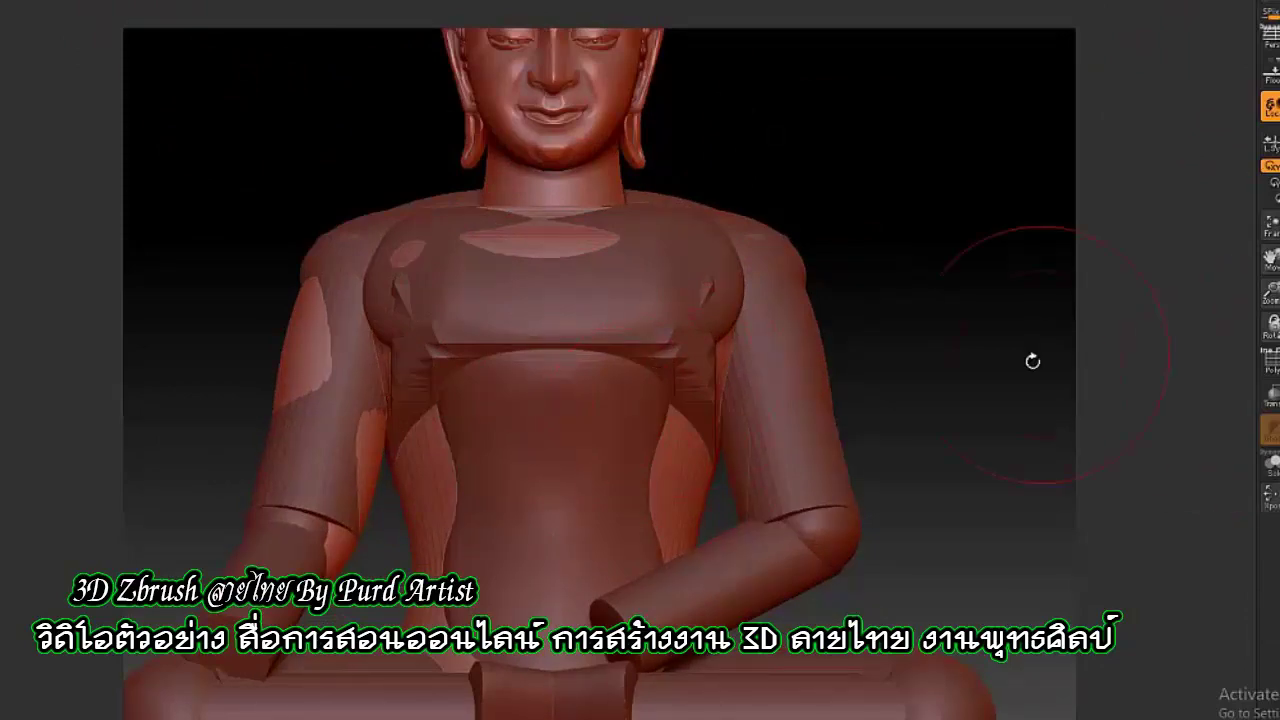
key(w)
drag(551, 57, 557, 163)
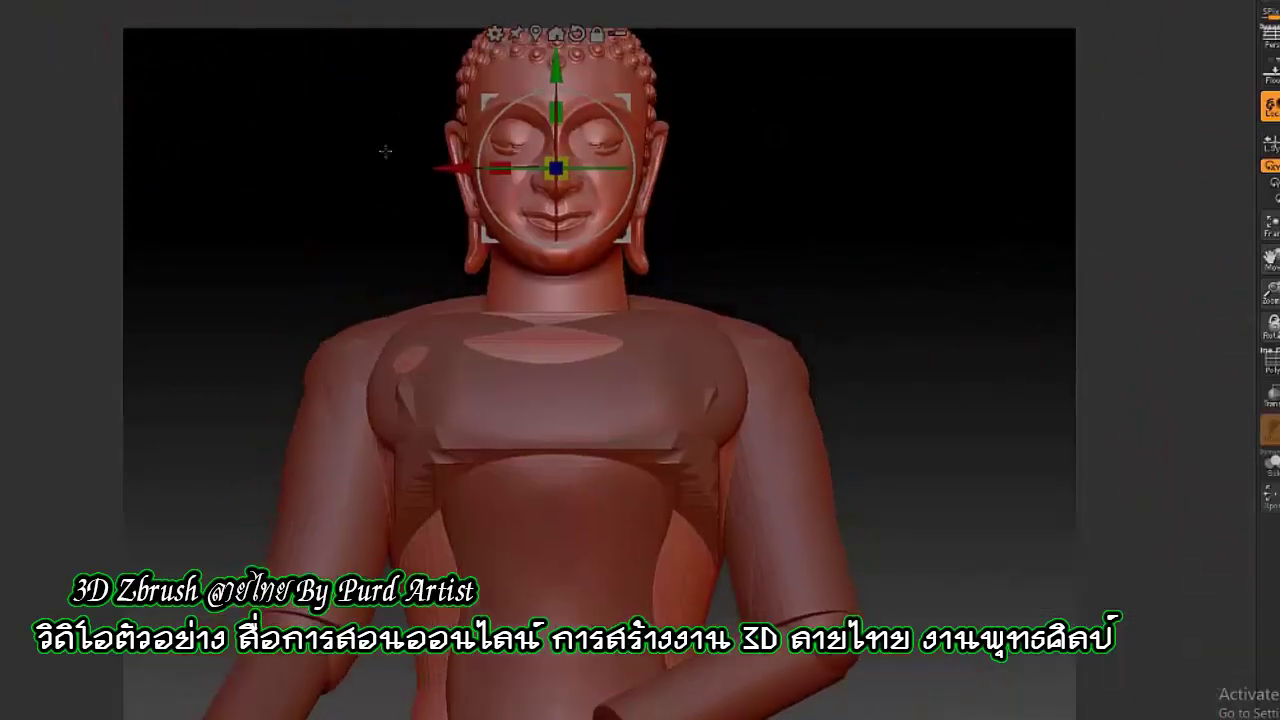
drag(631, 425, 720, 430)
mouse_move(640, 523)
mouse_down()
mouse_move(710, 523)
mouse_move(612, 529)
mouse_move(800, 529)
mouse_move(253, 518)
mouse_move(290, 518)
mouse_up()
drag(728, 528, 741, 557)
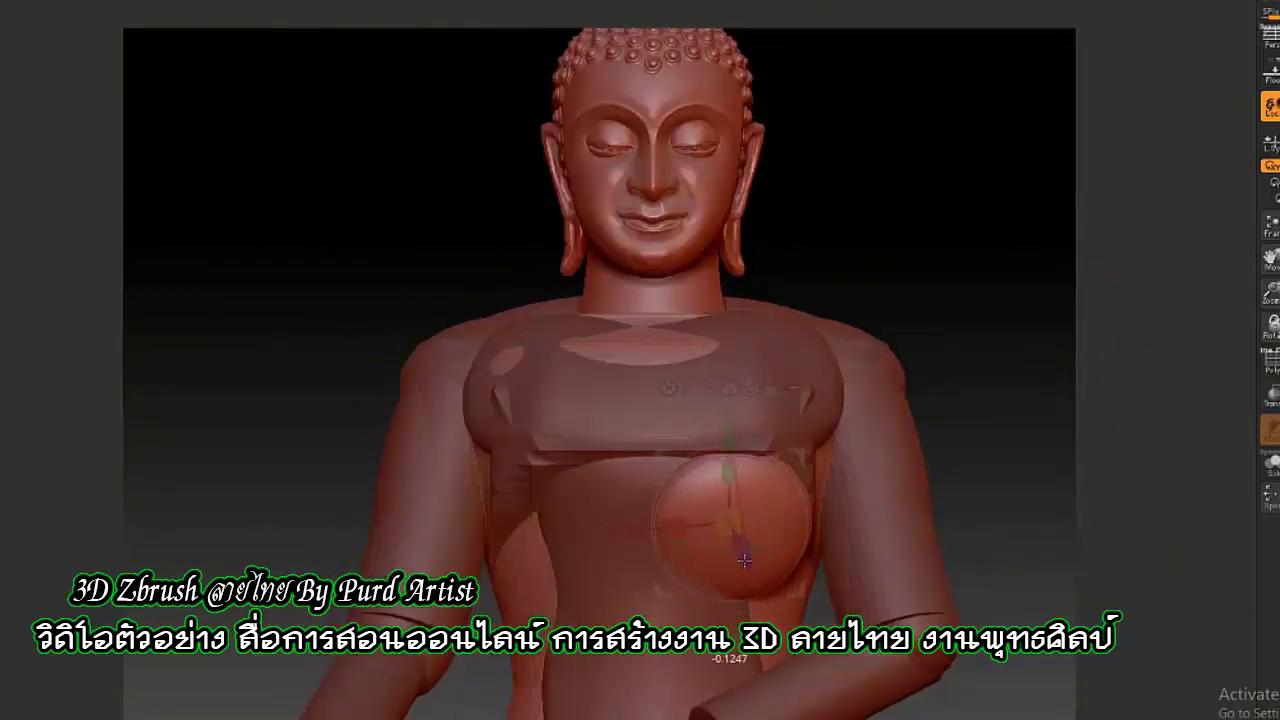
key(q)
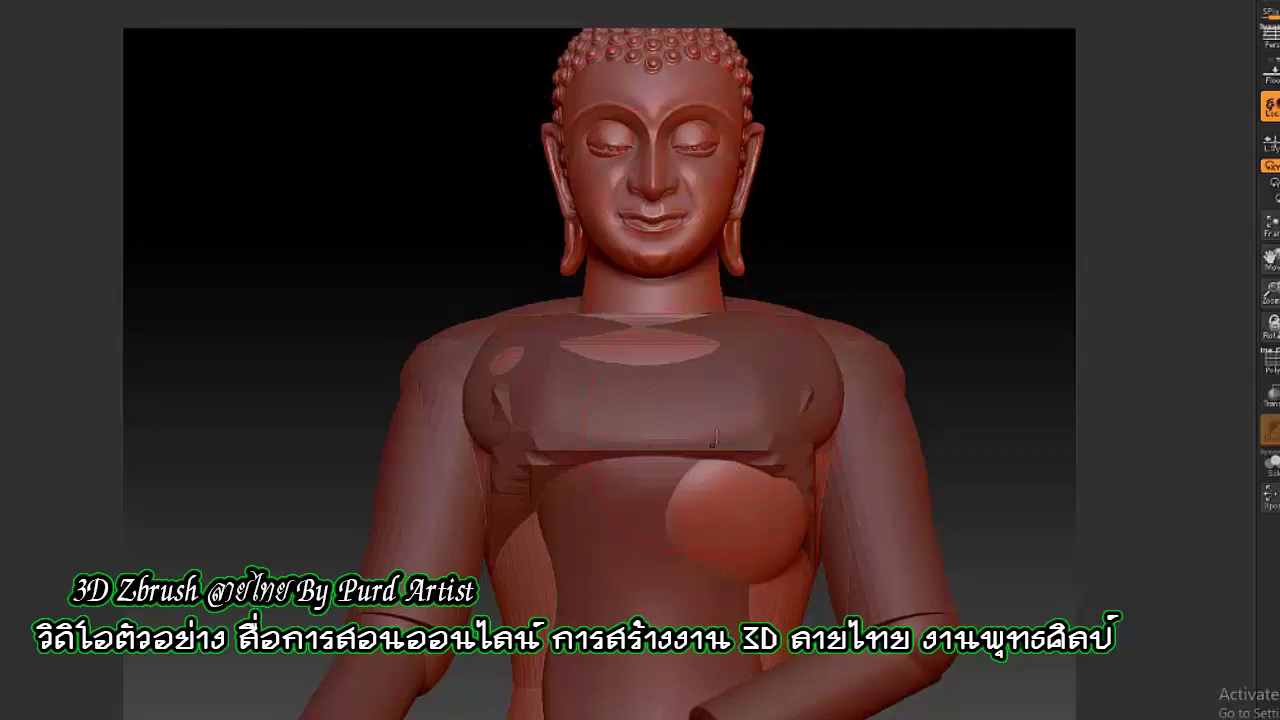
Check the chest sphere from a three-quarter view and scale it vertically
drag(697, 491, 815, 571)
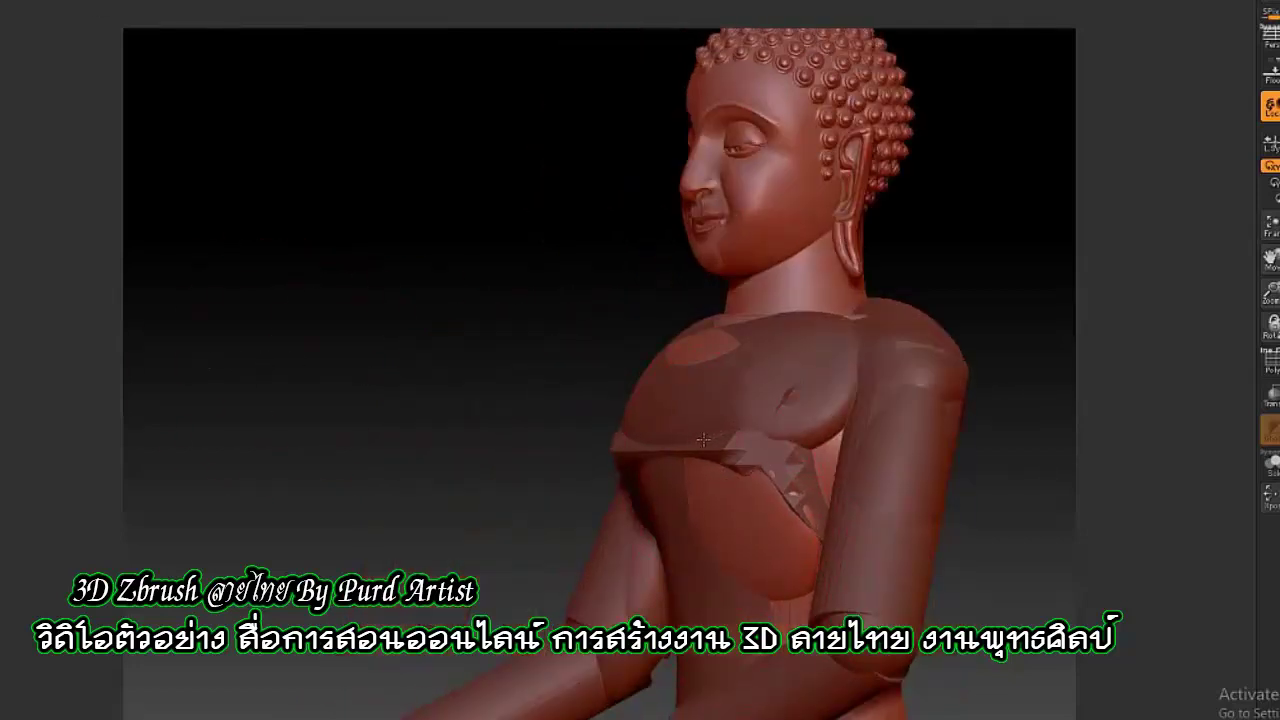
drag(455, 400, 720, 455)
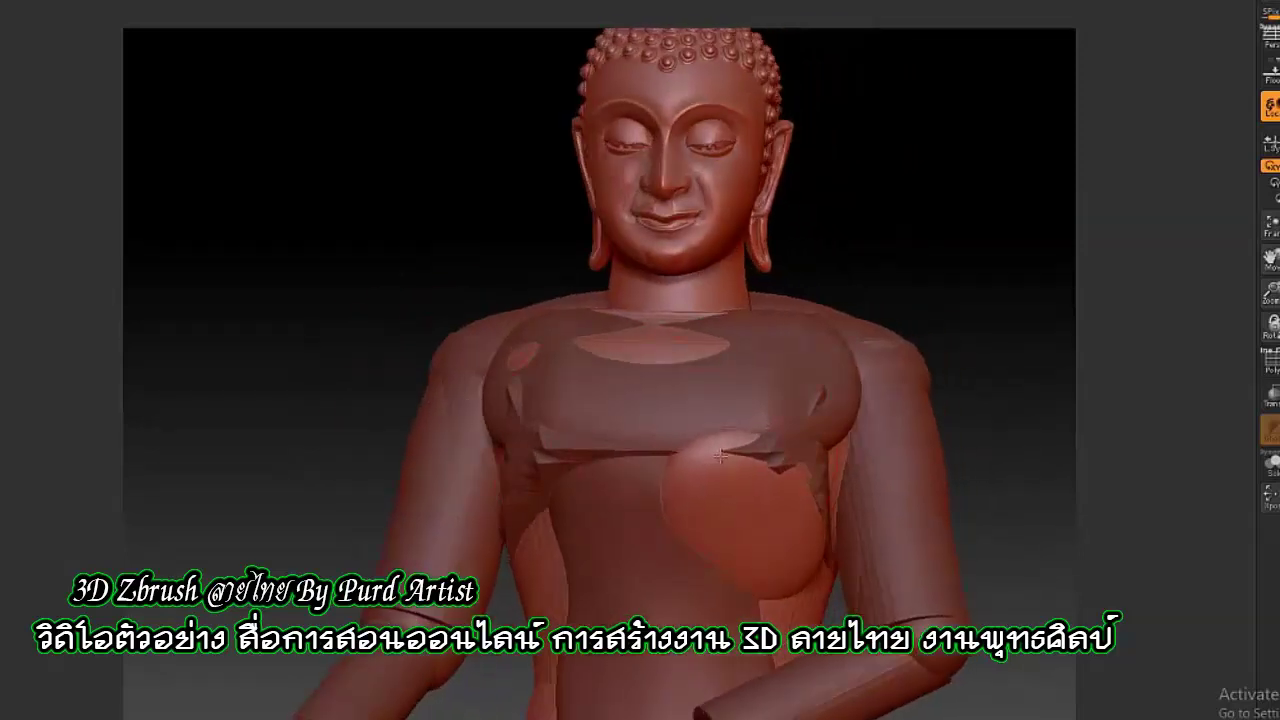
key(w)
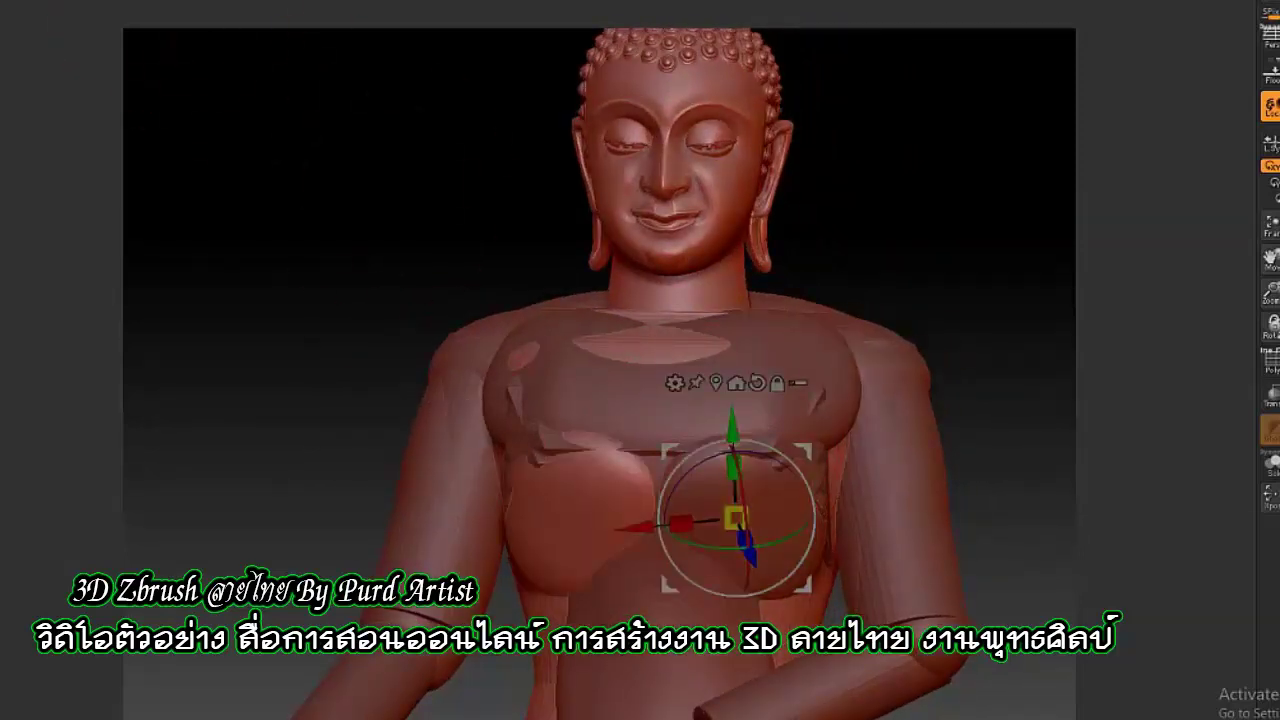
drag(609, 519, 597, 517)
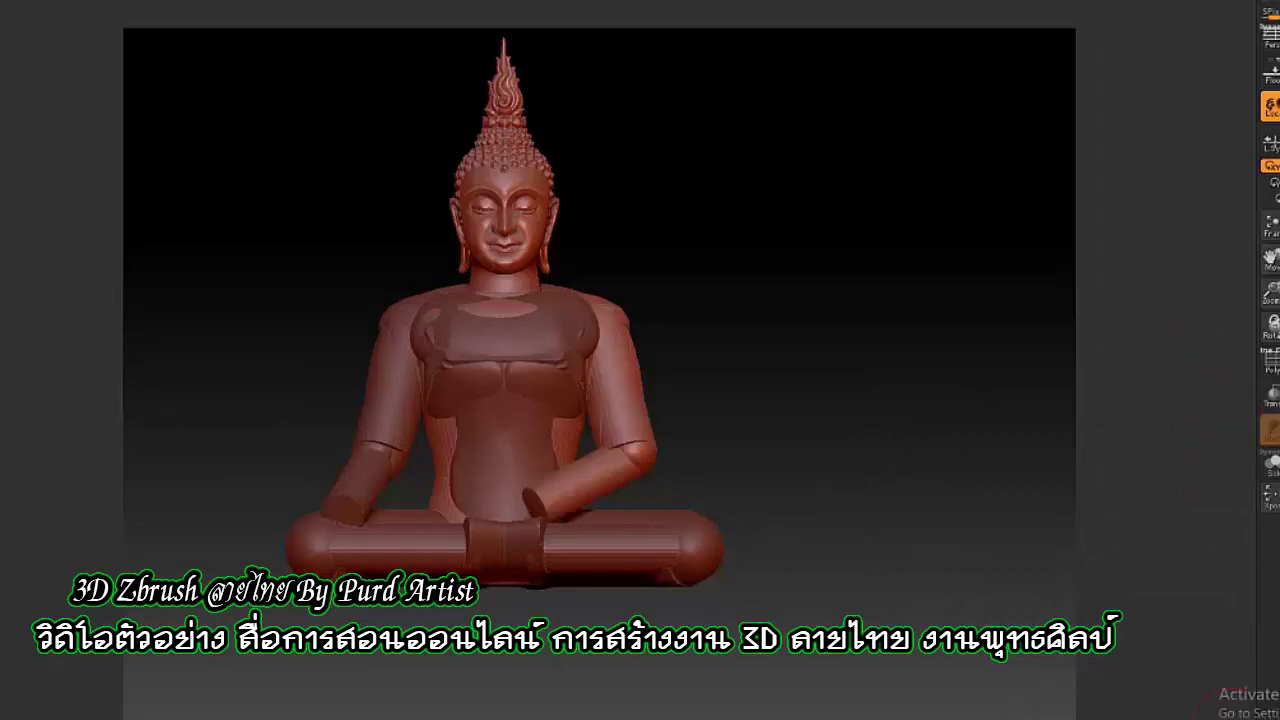
Delete the raised right-side arm subtool and place the transform gizmo on the seat
click(1268, 430)
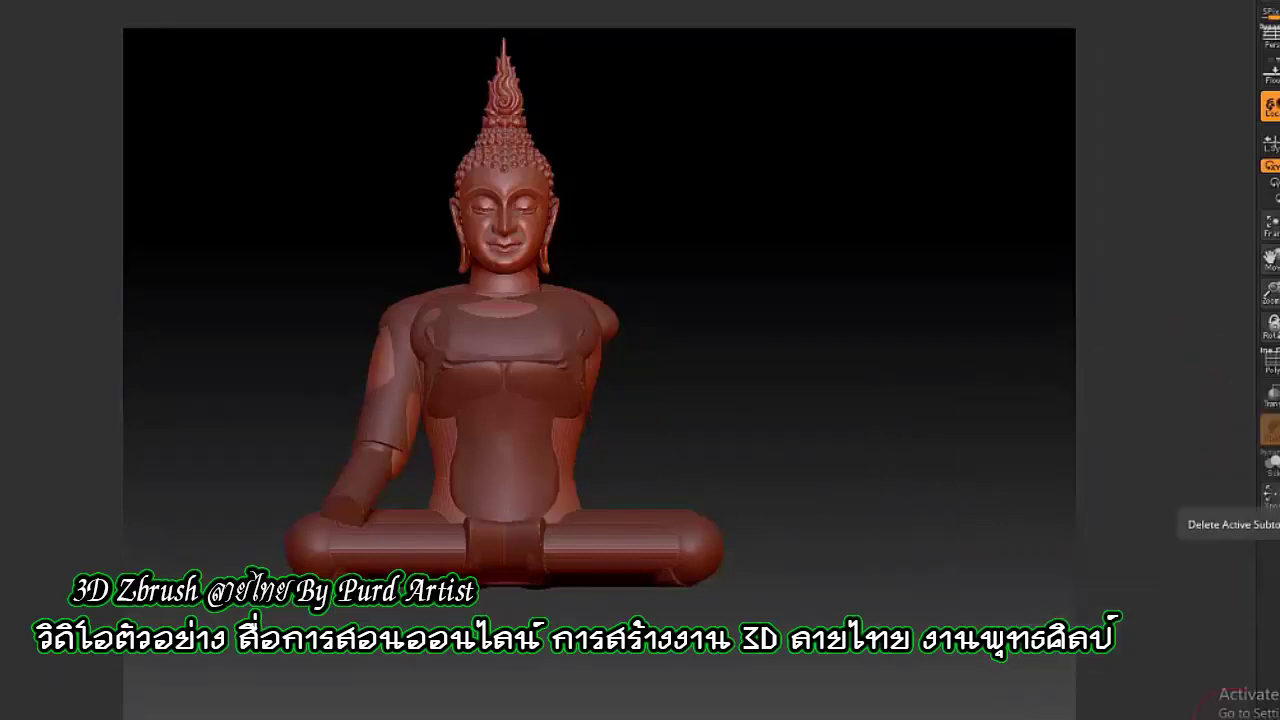
mouse_move(342, 311)
mouse_down()
mouse_move(320, 297)
mouse_move(389, 309)
mouse_move(400, 503)
mouse_up()
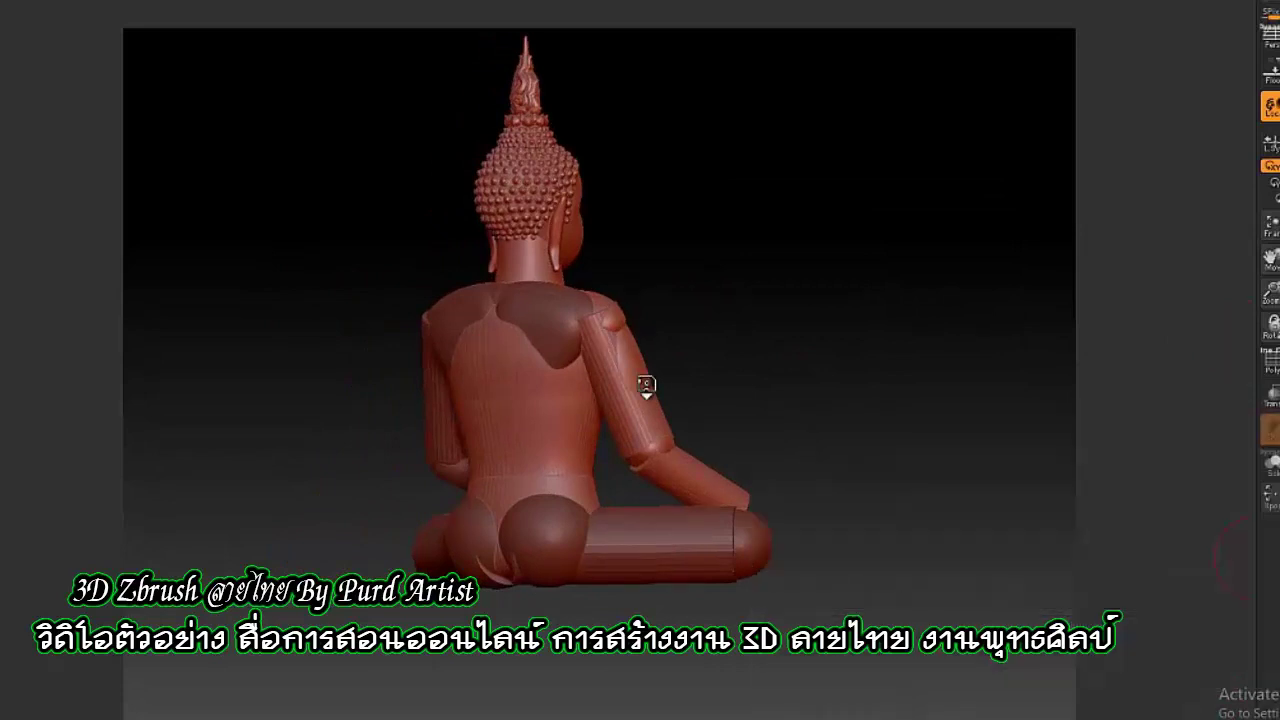
key(w)
click(538, 540)
Inspect the seat and lower body from rear and side views, then select the two-sphere Subtool 5
drag(674, 543, 650, 590)
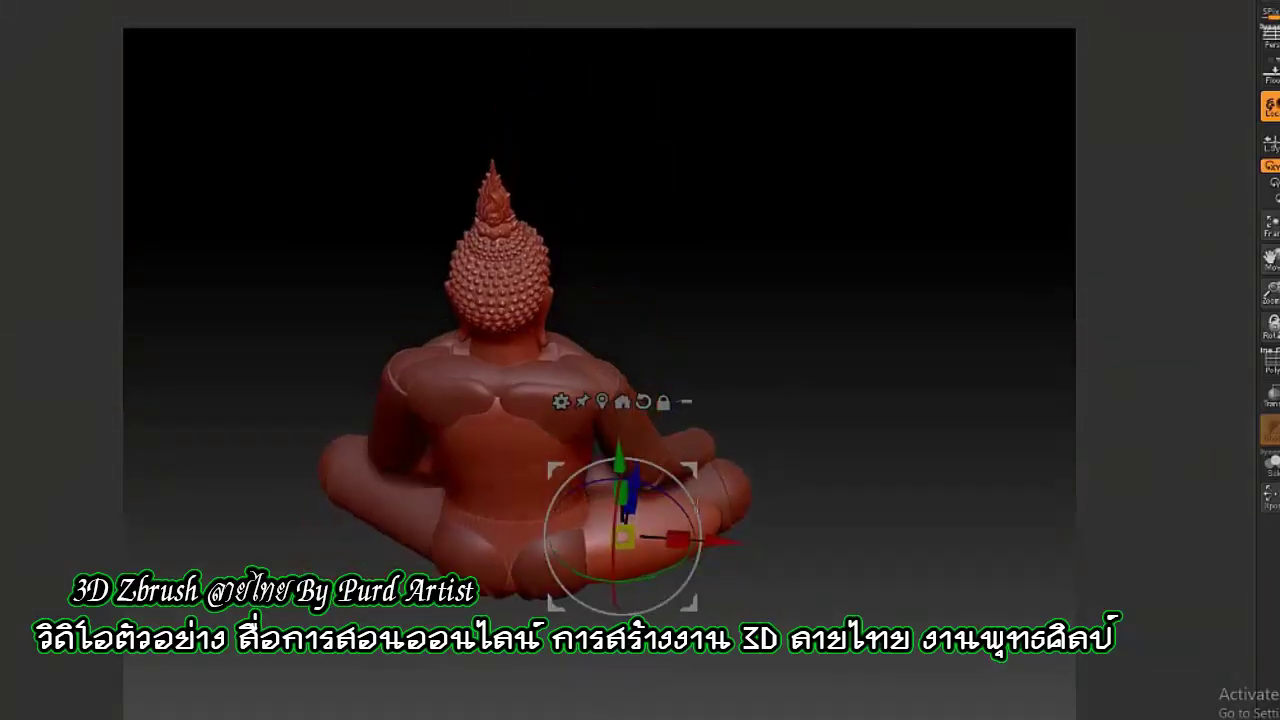
mouse_move(650, 590)
mouse_down()
mouse_move(660, 557)
mouse_move(564, 603)
mouse_up()
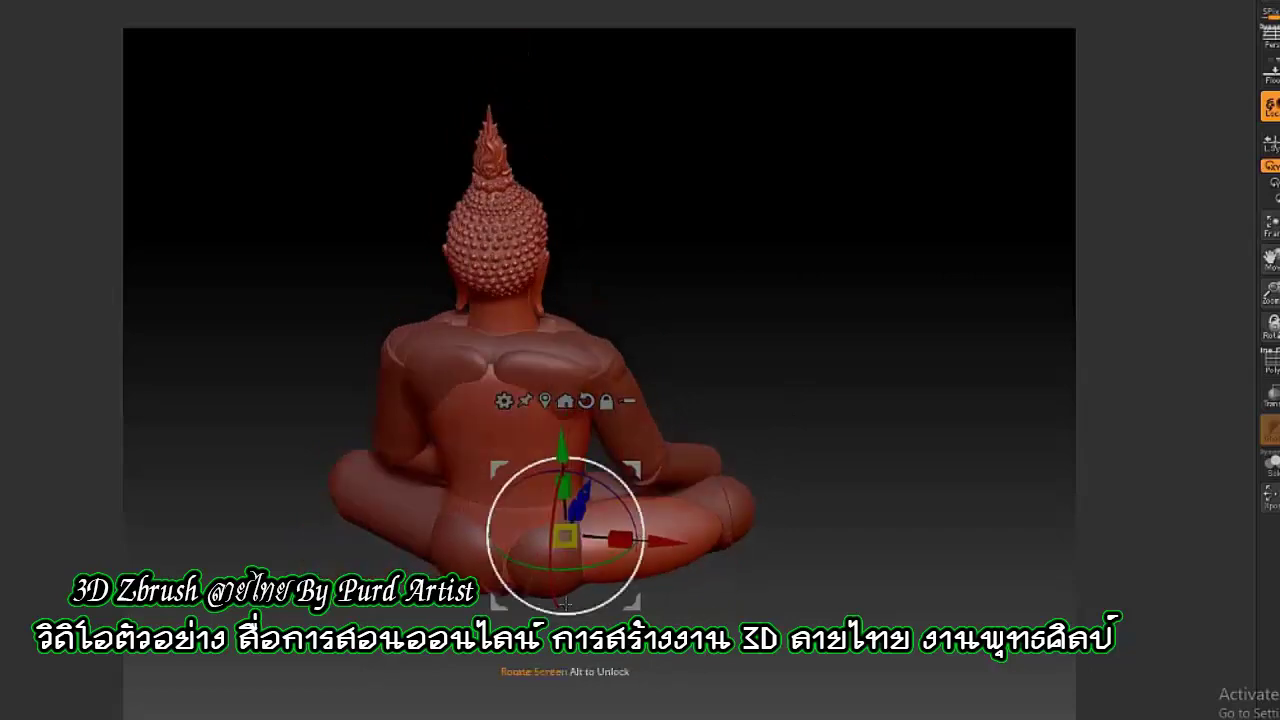
mouse_move(694, 573)
mouse_down()
mouse_move(636, 537)
mouse_move(632, 473)
mouse_move(467, 489)
mouse_up()
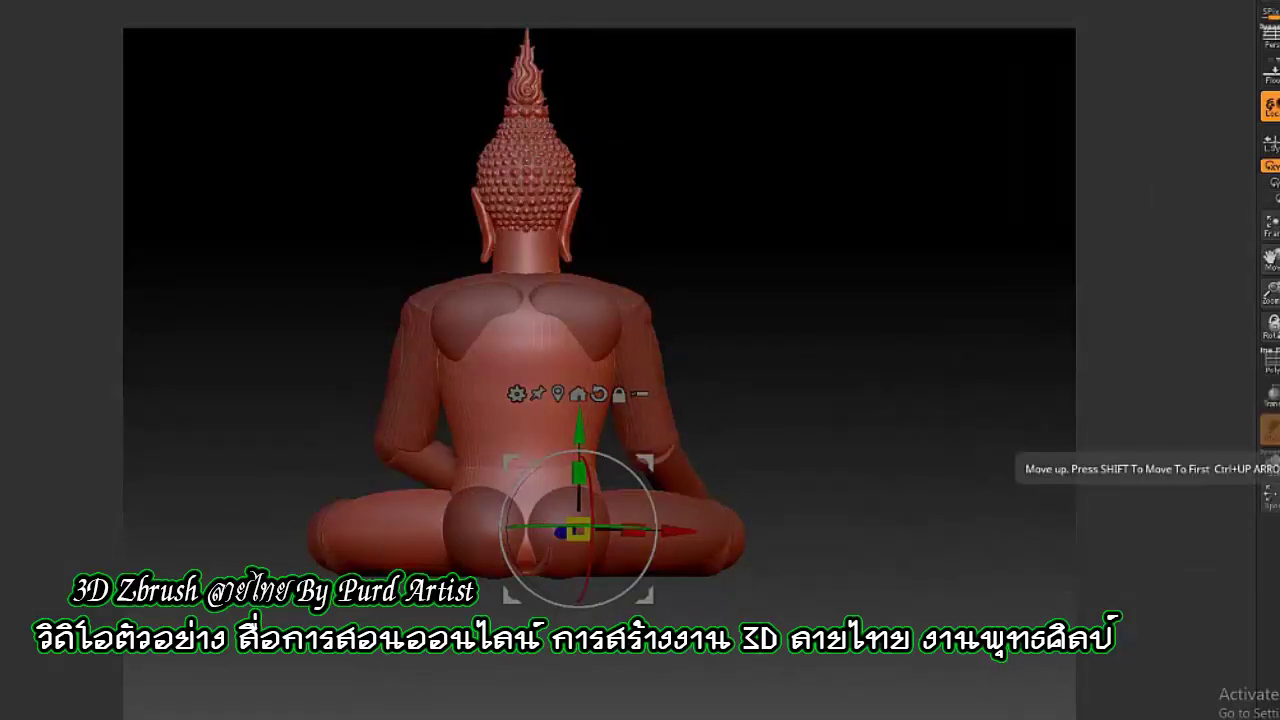
drag(938, 340, 1060, 420)
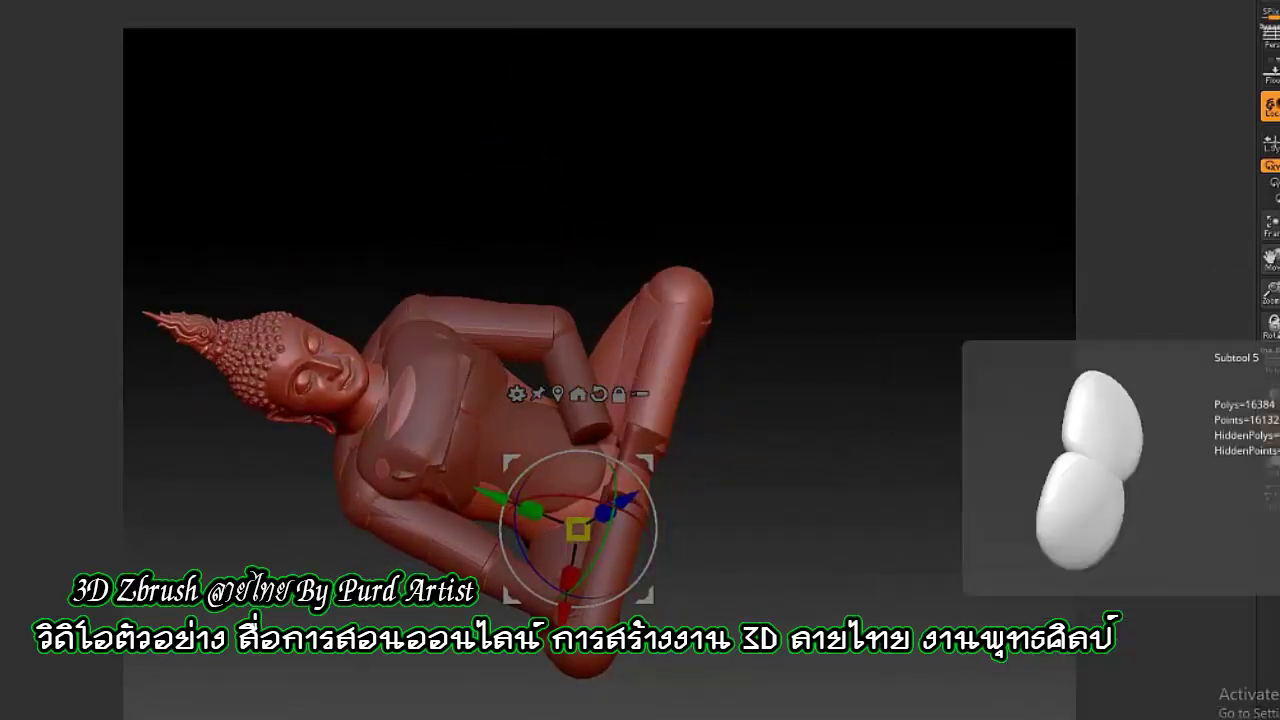
click(1272, 430)
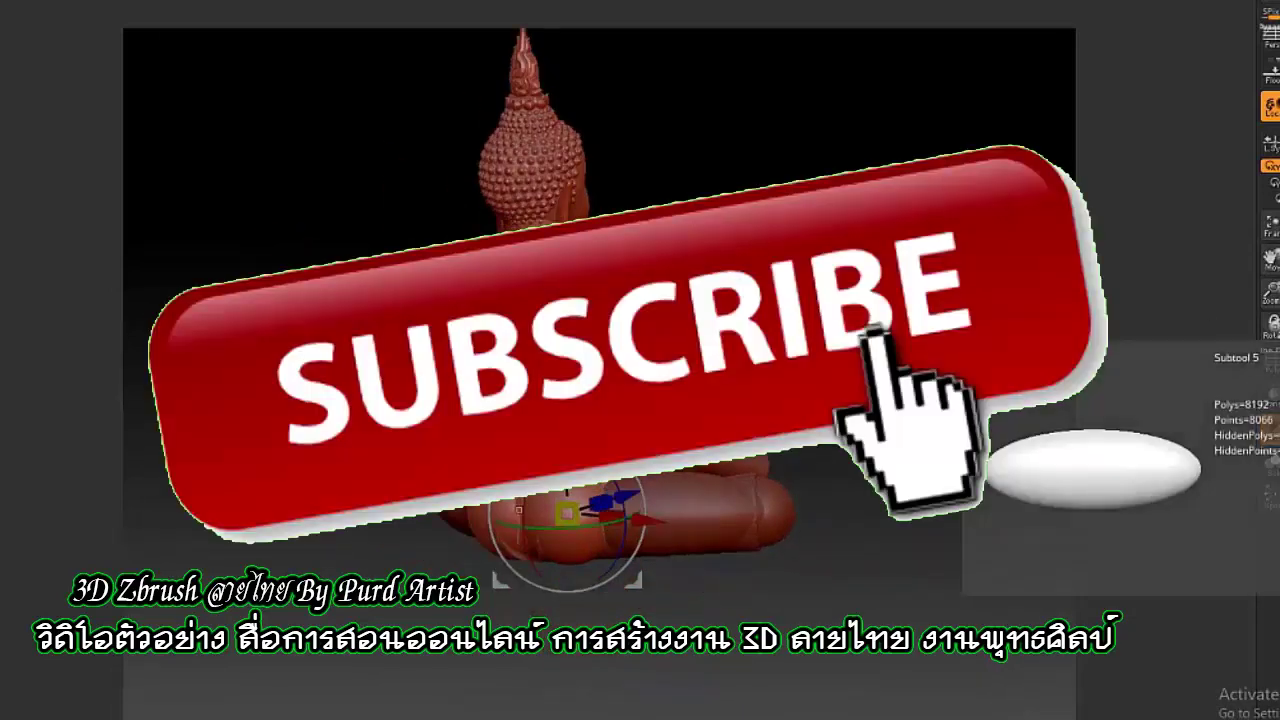
Delete the capsule-shaped Subtool 3, then check the statue from front, back and side
click(1272, 430)
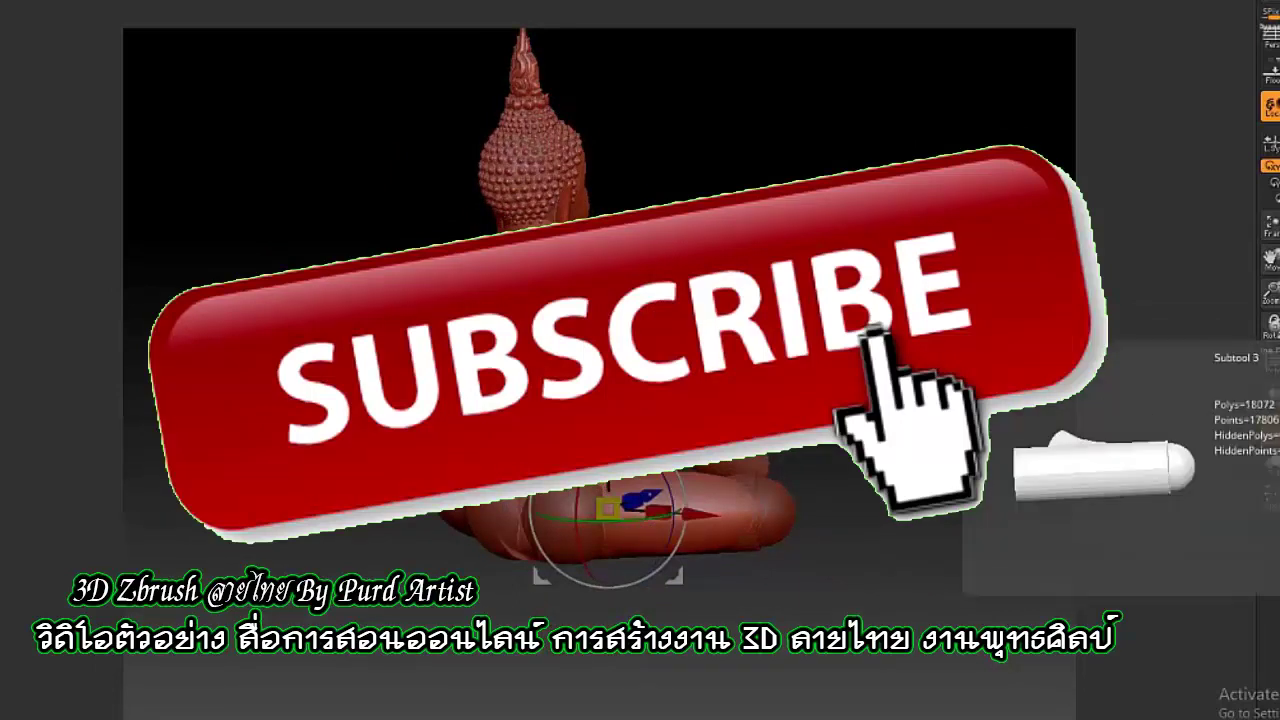
click(1274, 466)
click(1210, 713)
mouse_move(250, 370)
mouse_down()
mouse_move(415, 367)
mouse_move(400, 337)
mouse_move(428, 386)
mouse_up()
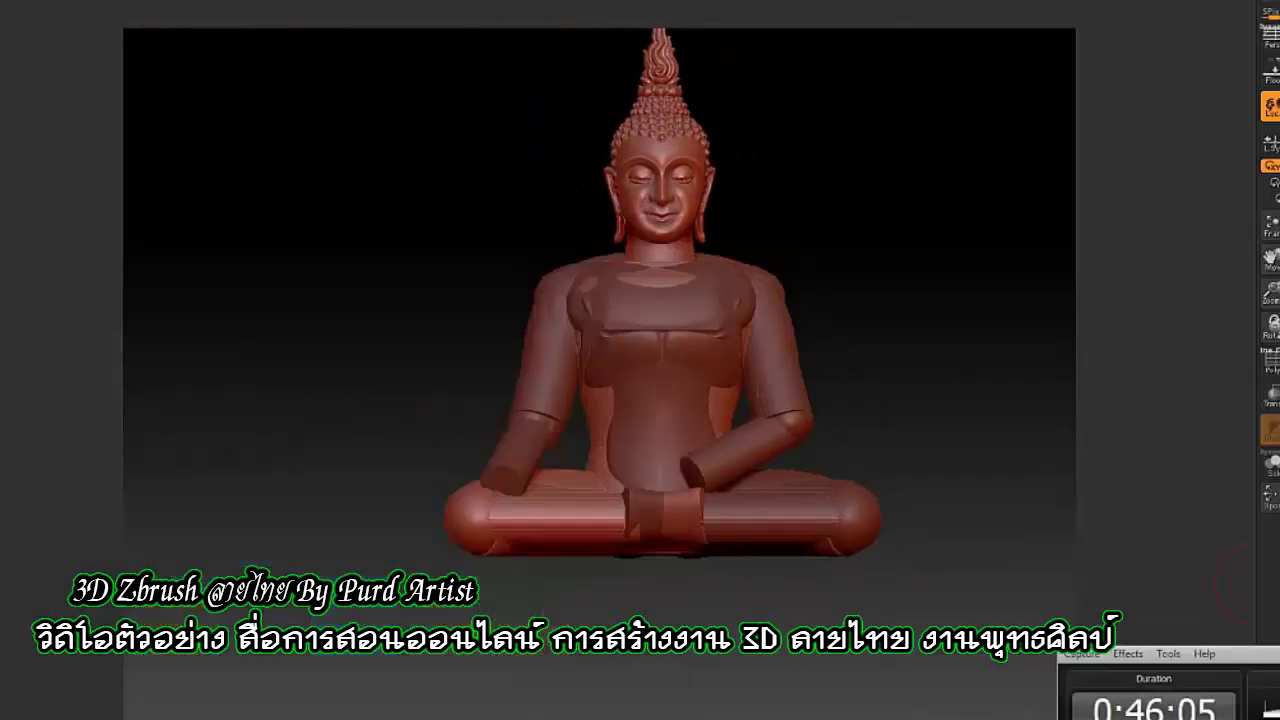
mouse_move(342, 392)
mouse_down()
mouse_move(423, 366)
mouse_move(386, 463)
mouse_move(390, 490)
mouse_move(628, 270)
mouse_up()
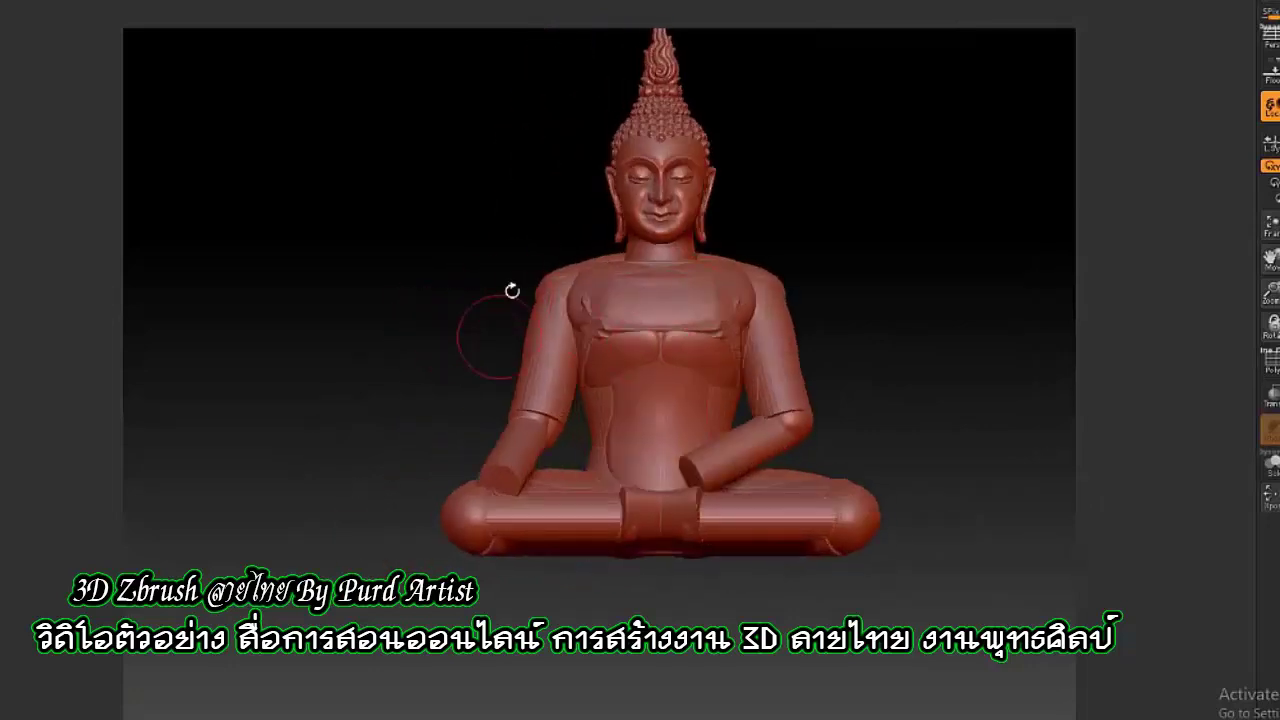
mouse_move(409, 301)
mouse_down()
mouse_move(449, 280)
mouse_move(437, 214)
mouse_up()
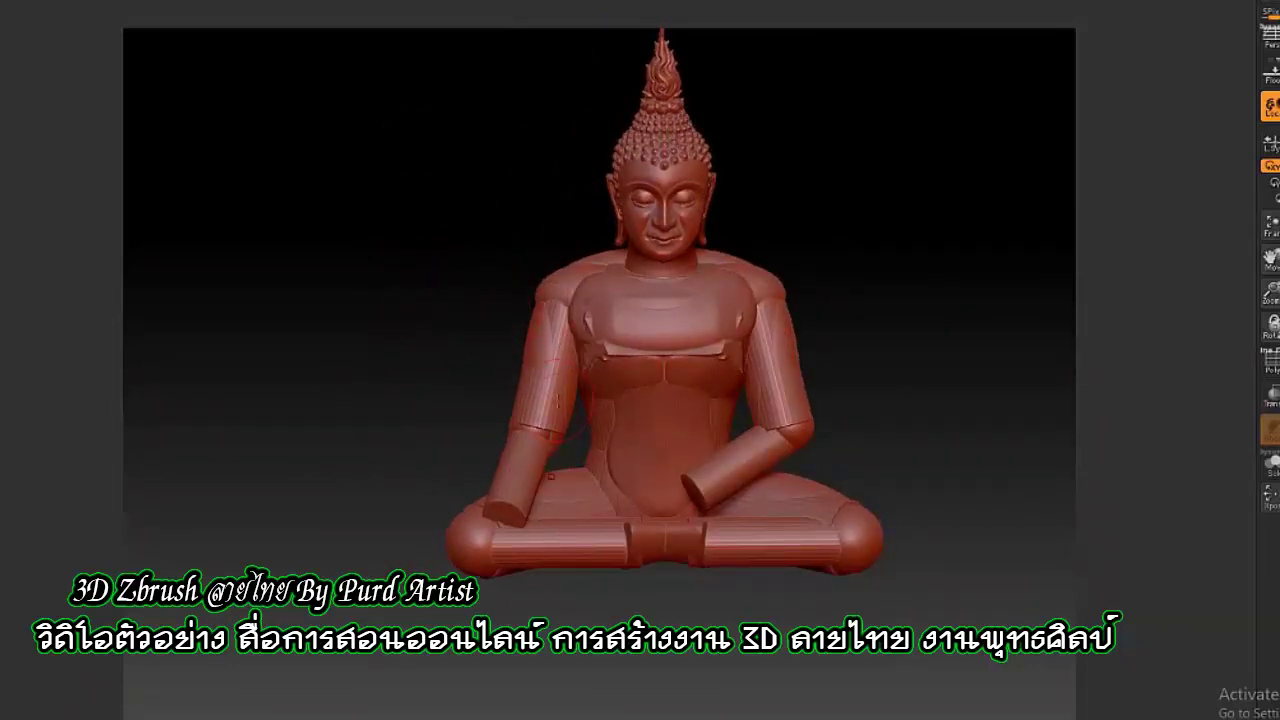